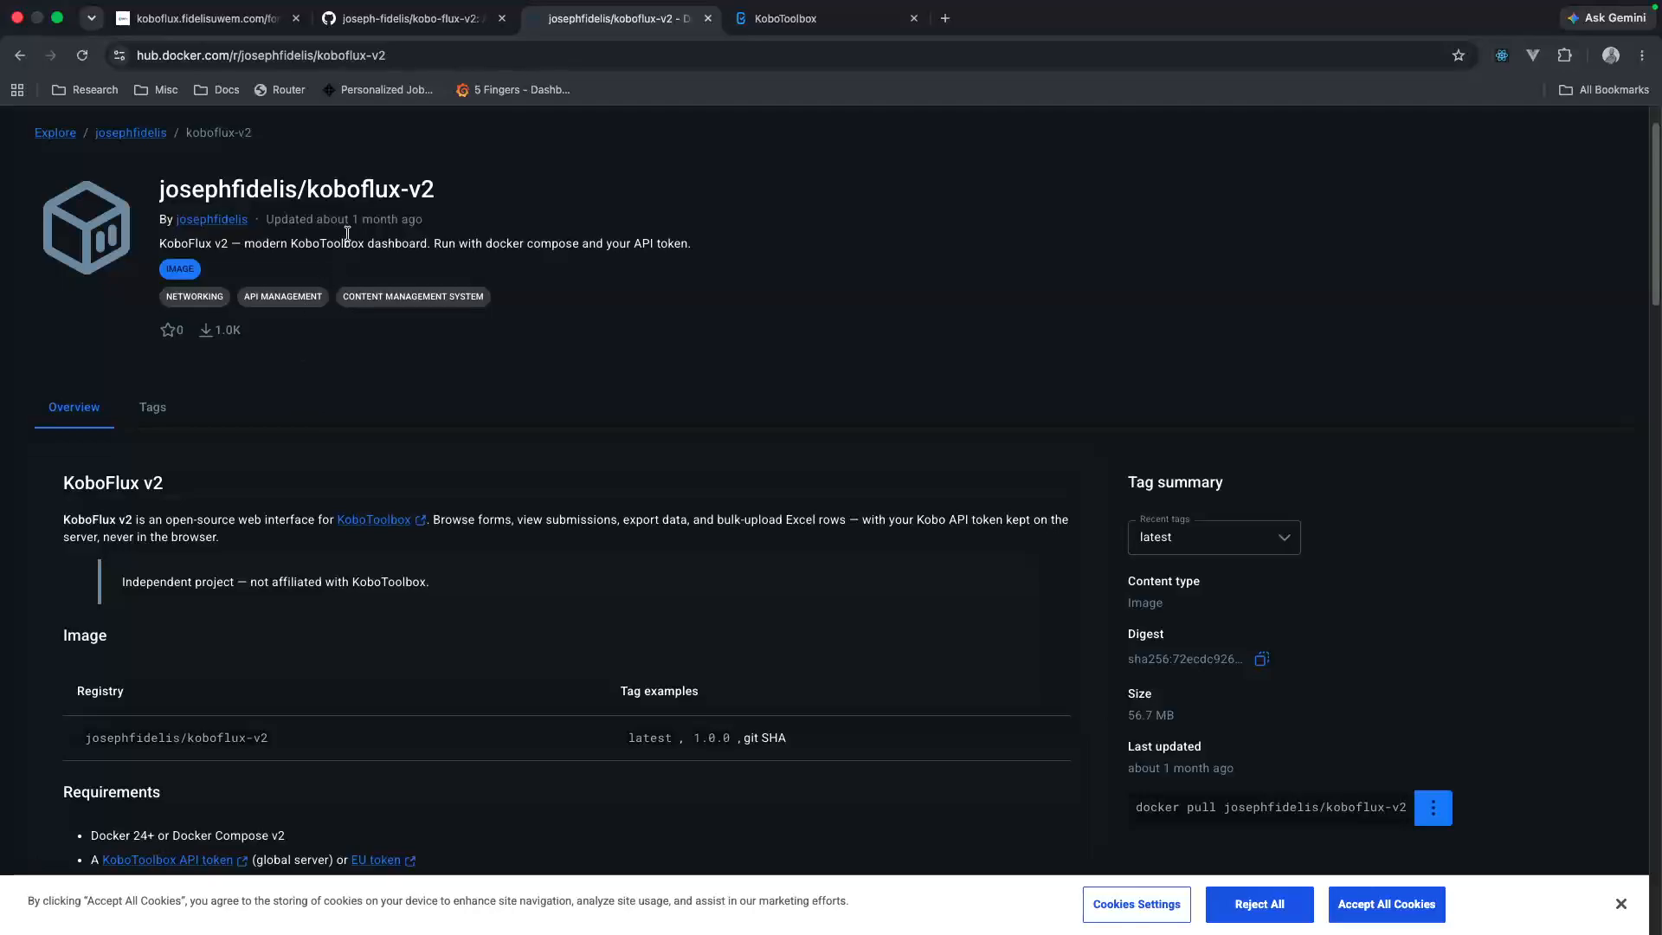
Step: Switch to KoboFlux and open its Kobo connection settings, ready to enter the Kobo API token
{"action": "left_click", "coordinate": [407, 19]}
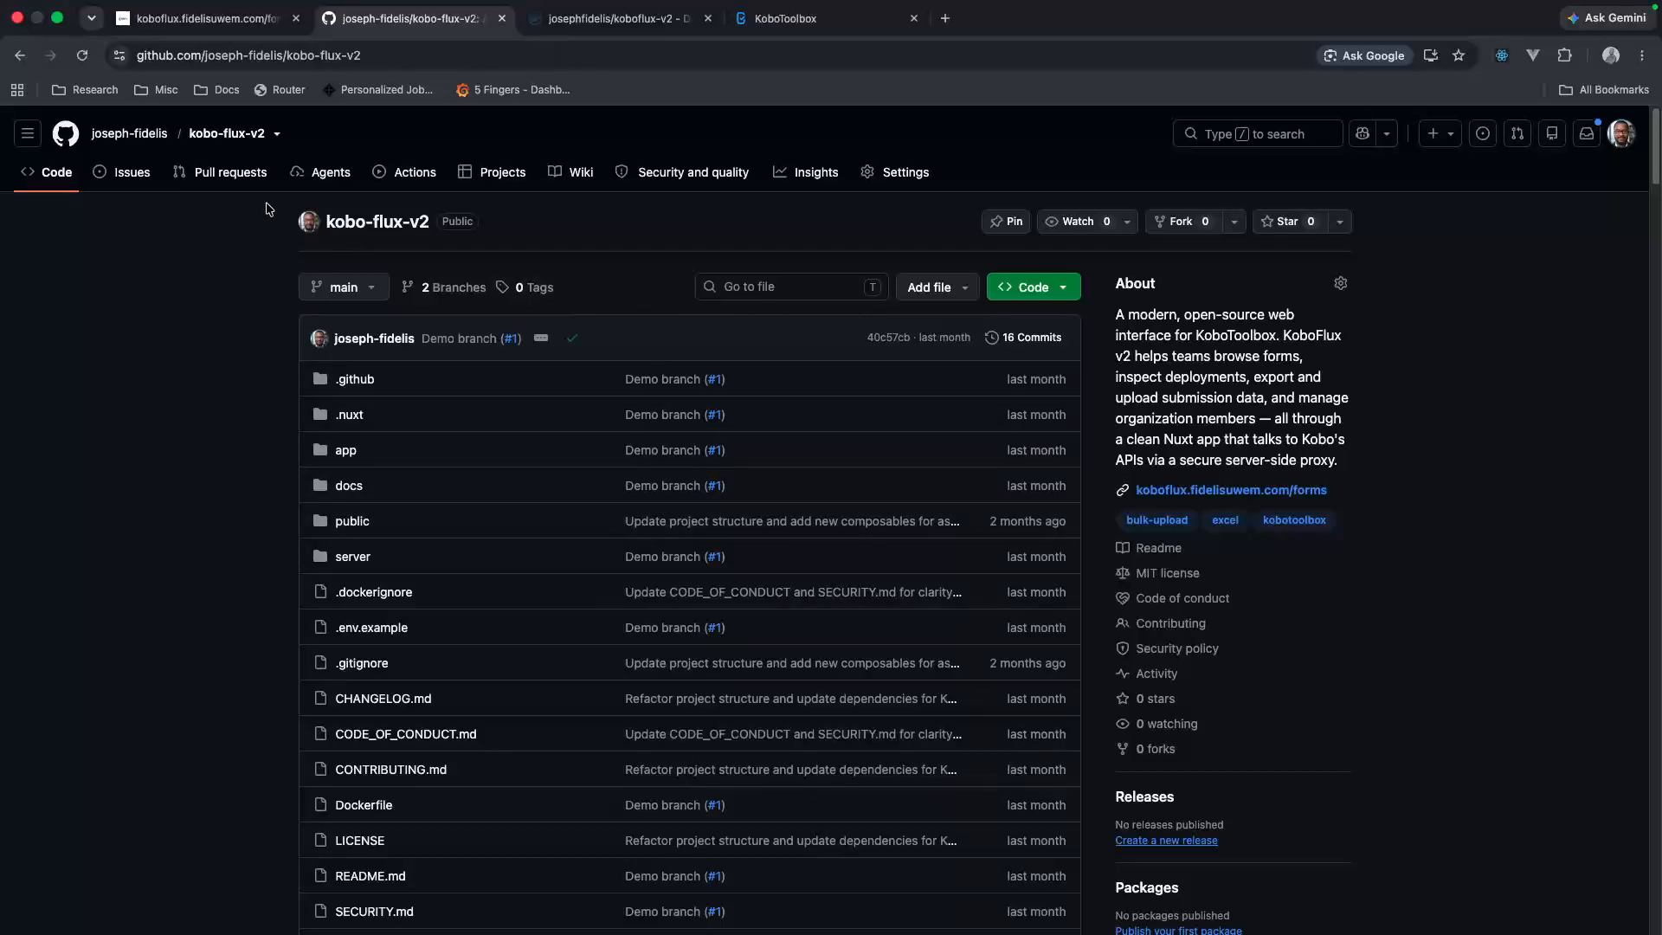
{"action": "left_click", "coordinate": [237, 26]}
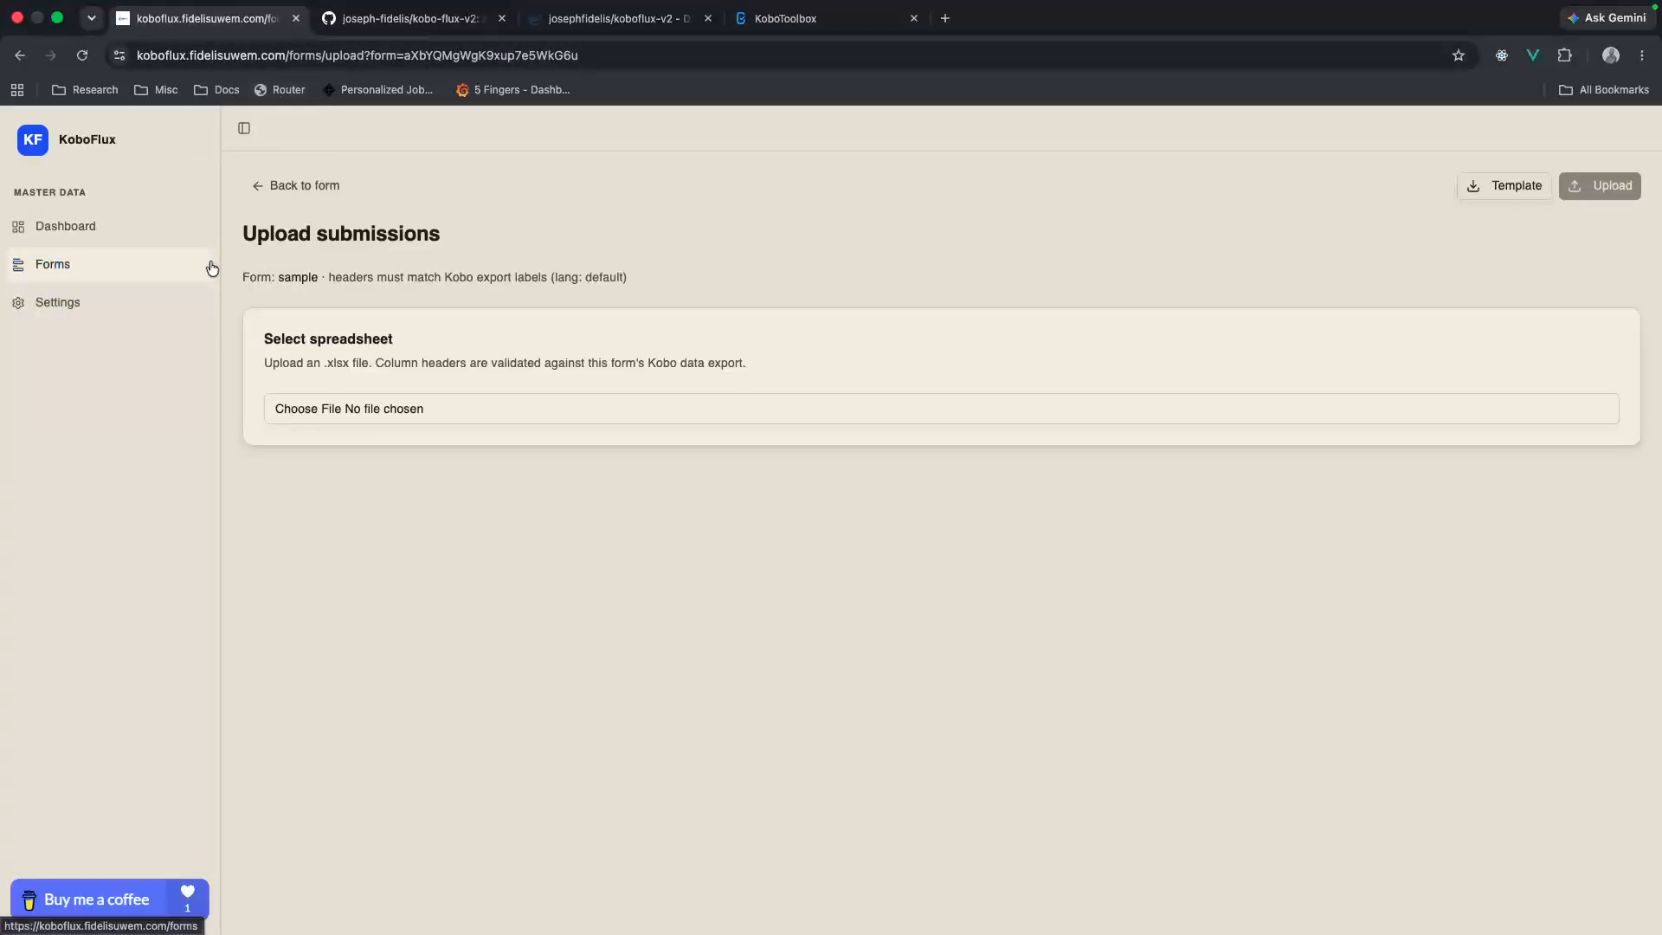
{"action": "left_click", "coordinate": [159, 271]}
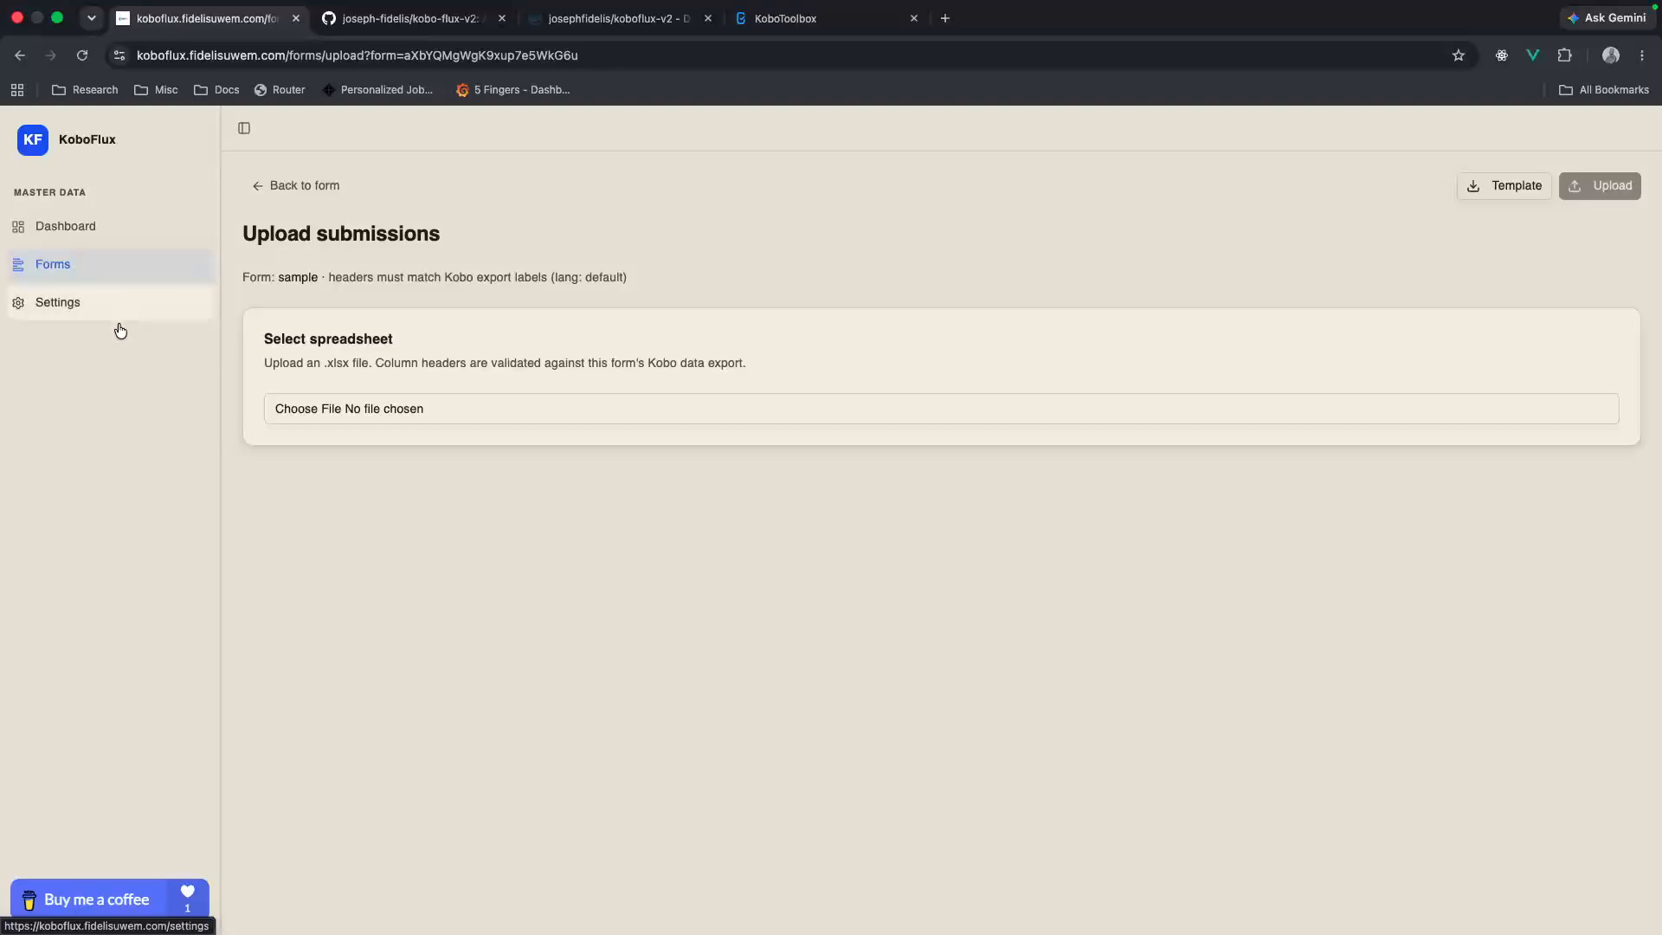
{"action": "left_click", "coordinate": [47, 303]}
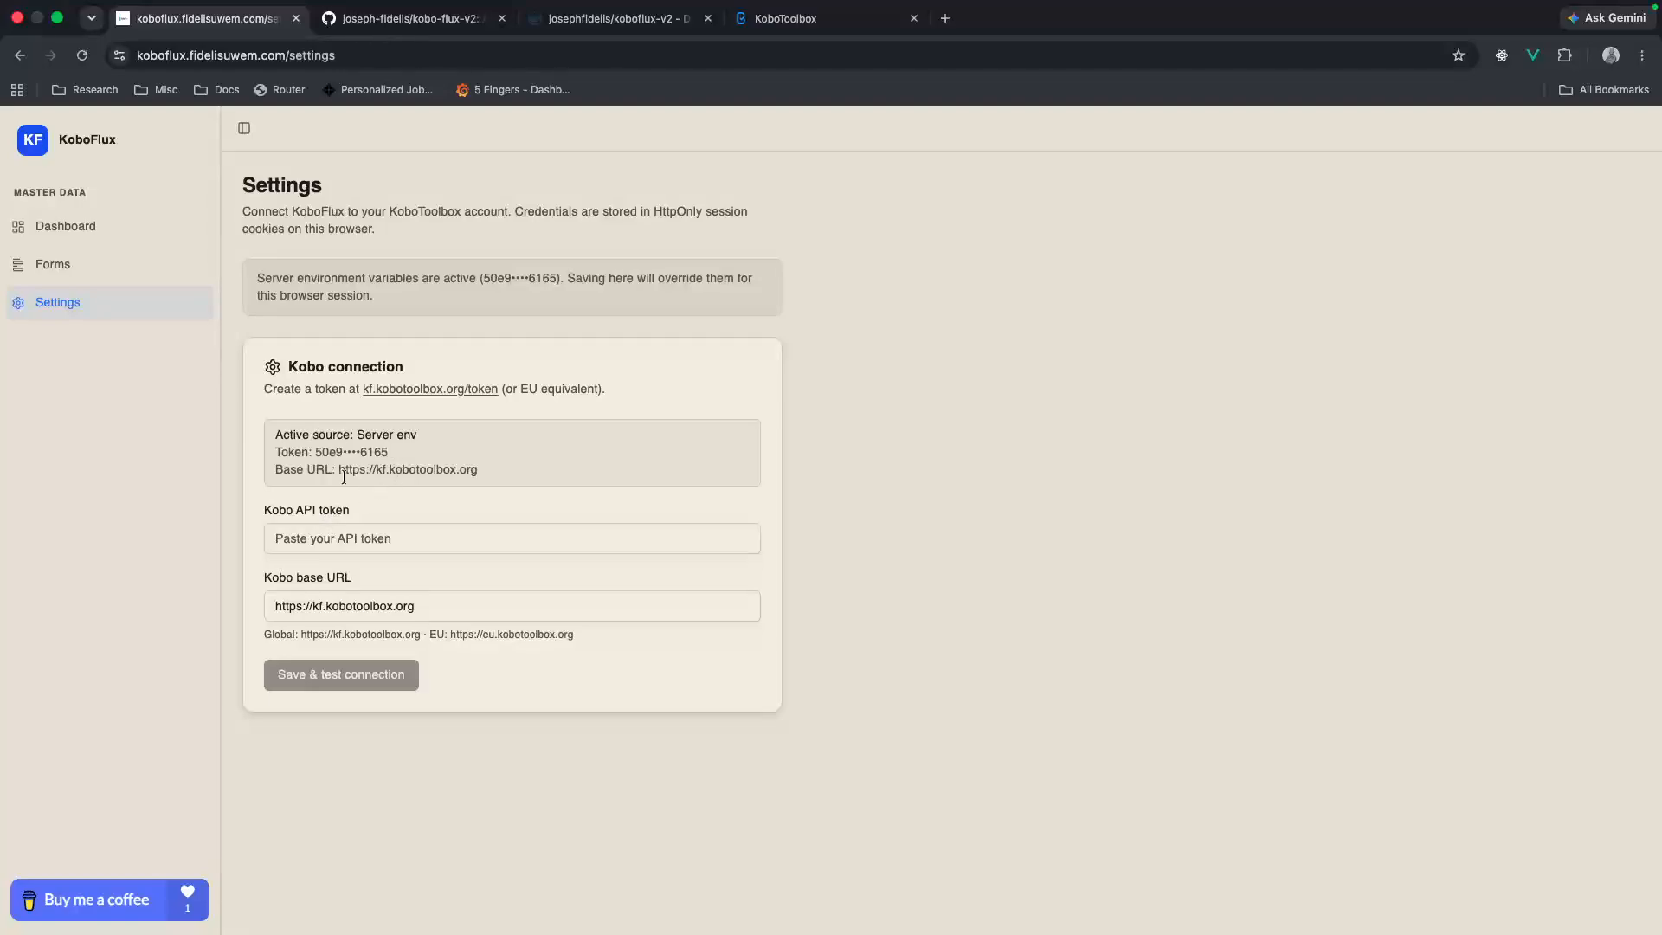
{"action": "left_click", "coordinate": [285, 535]}
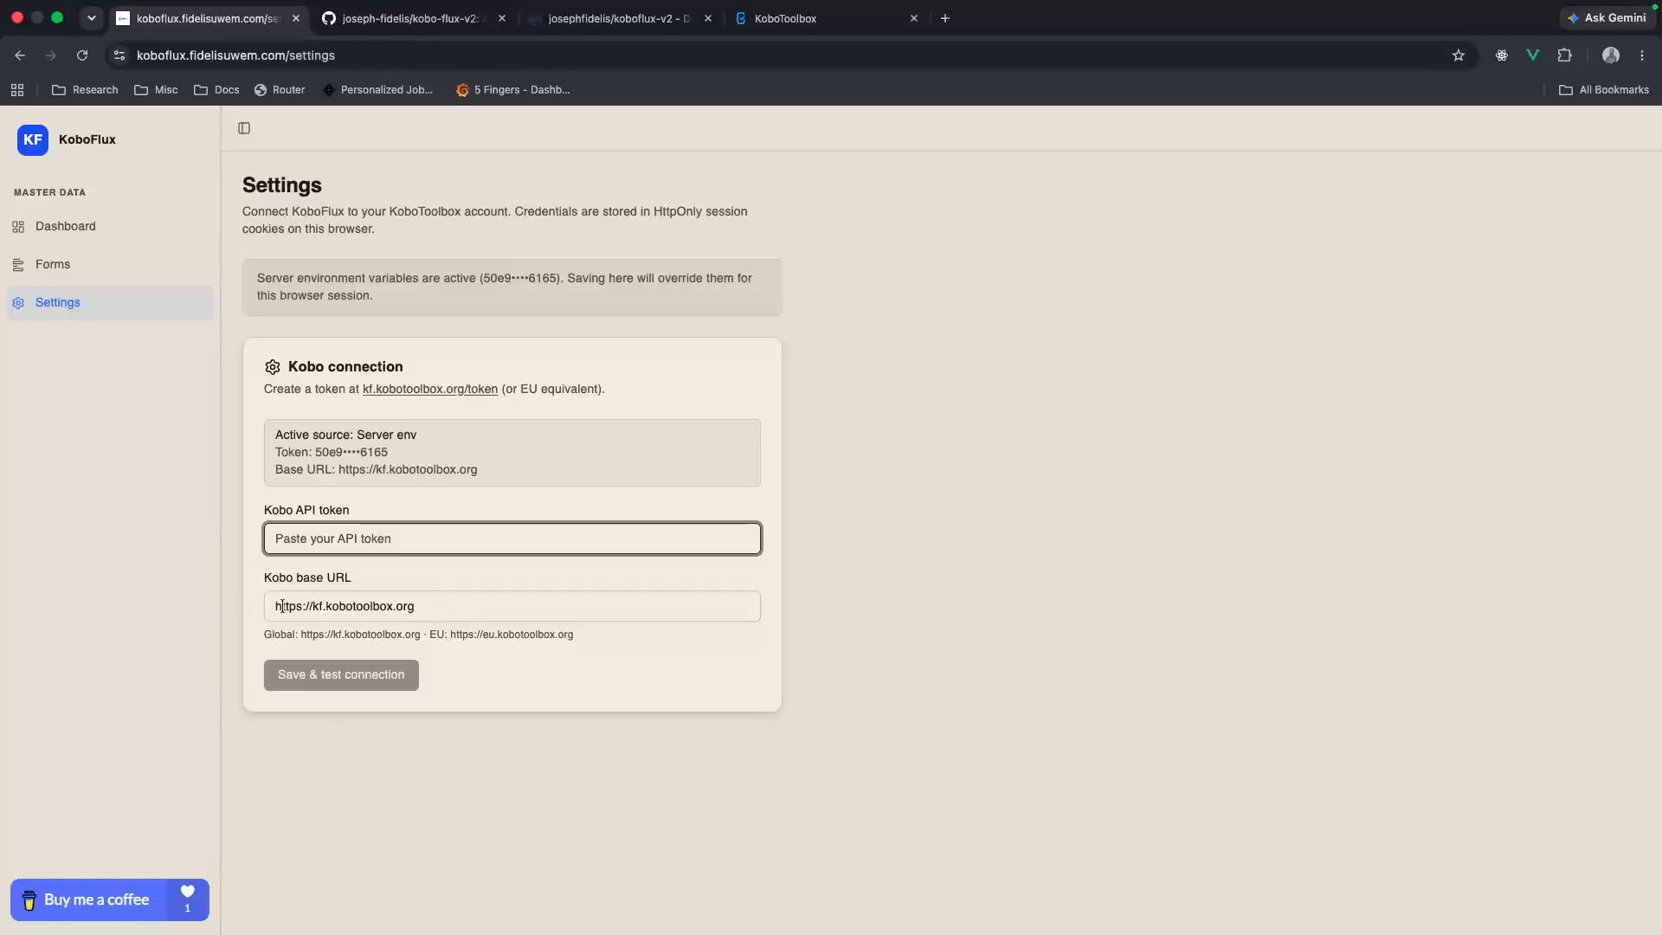
{"action": "left_click", "coordinate": [331, 606]}
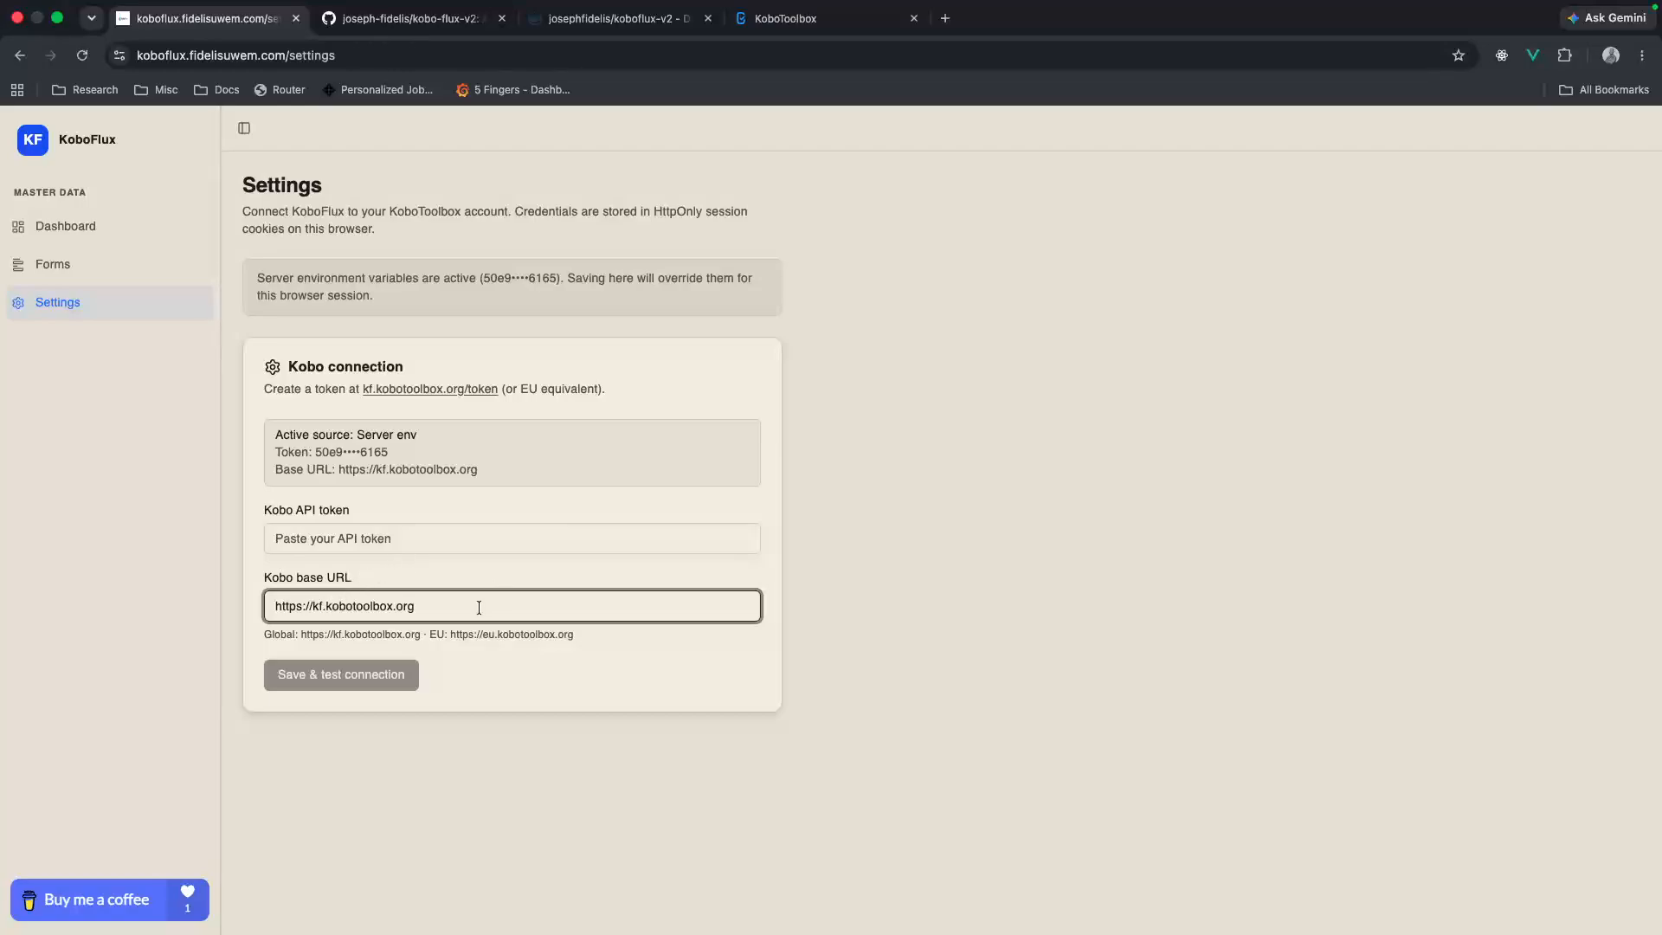
{"action": "left_click", "coordinate": [348, 550]}
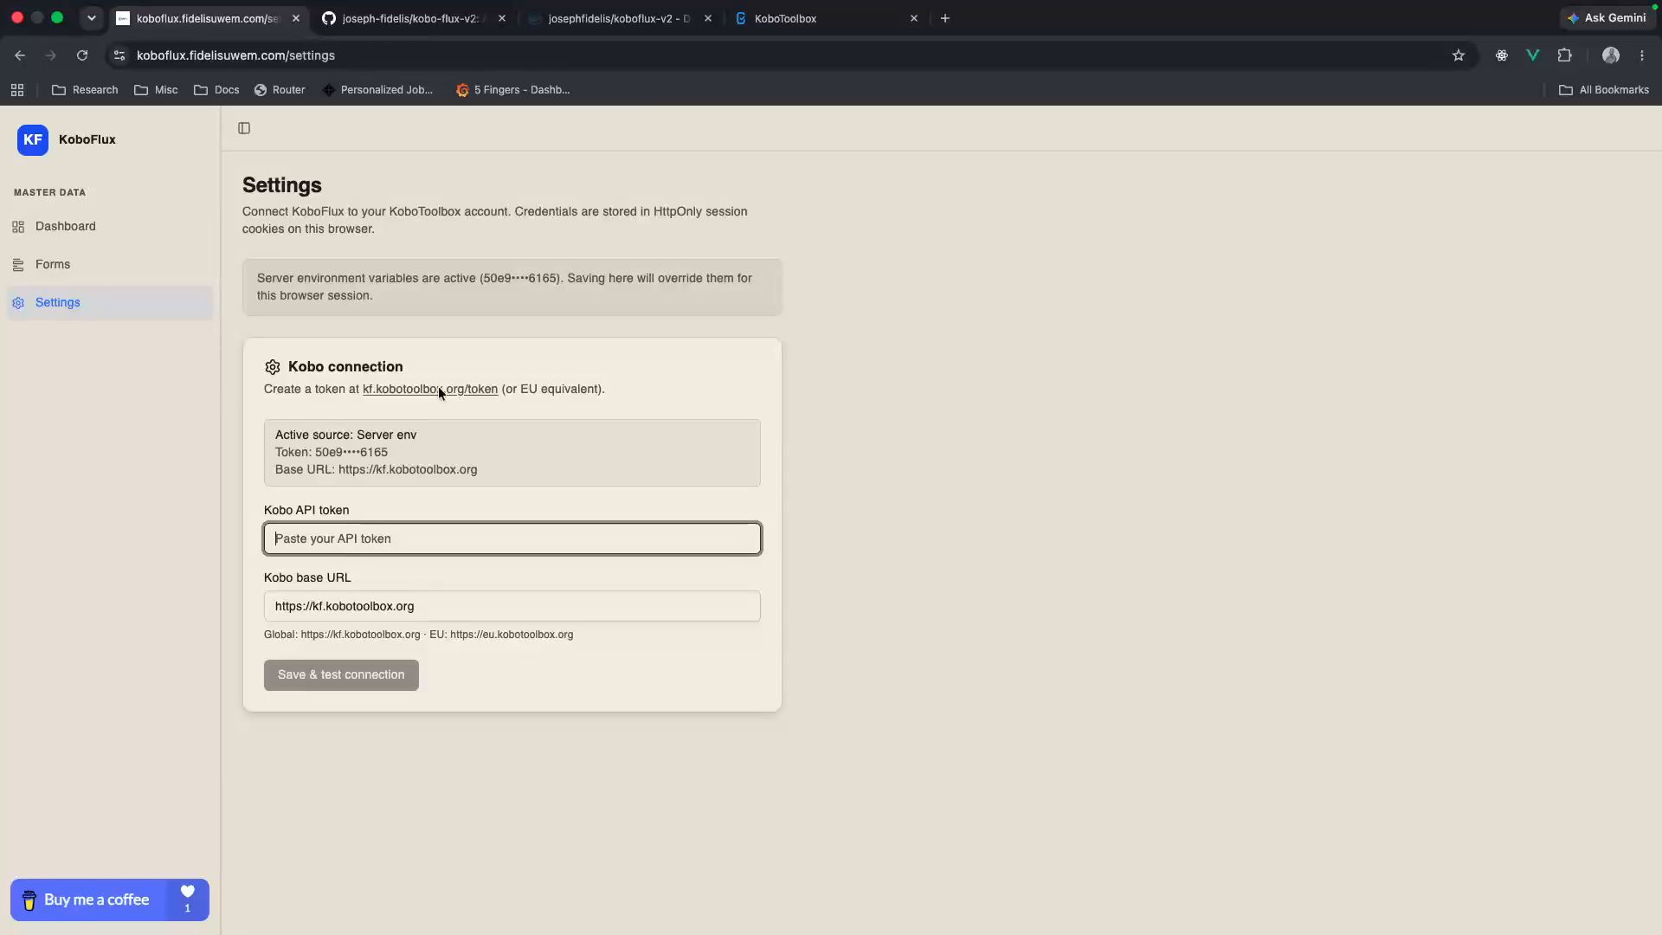
Step: Switch to KoboToolbox and open the account's security settings, where the API key is kept
{"action": "left_click", "coordinate": [783, 18]}
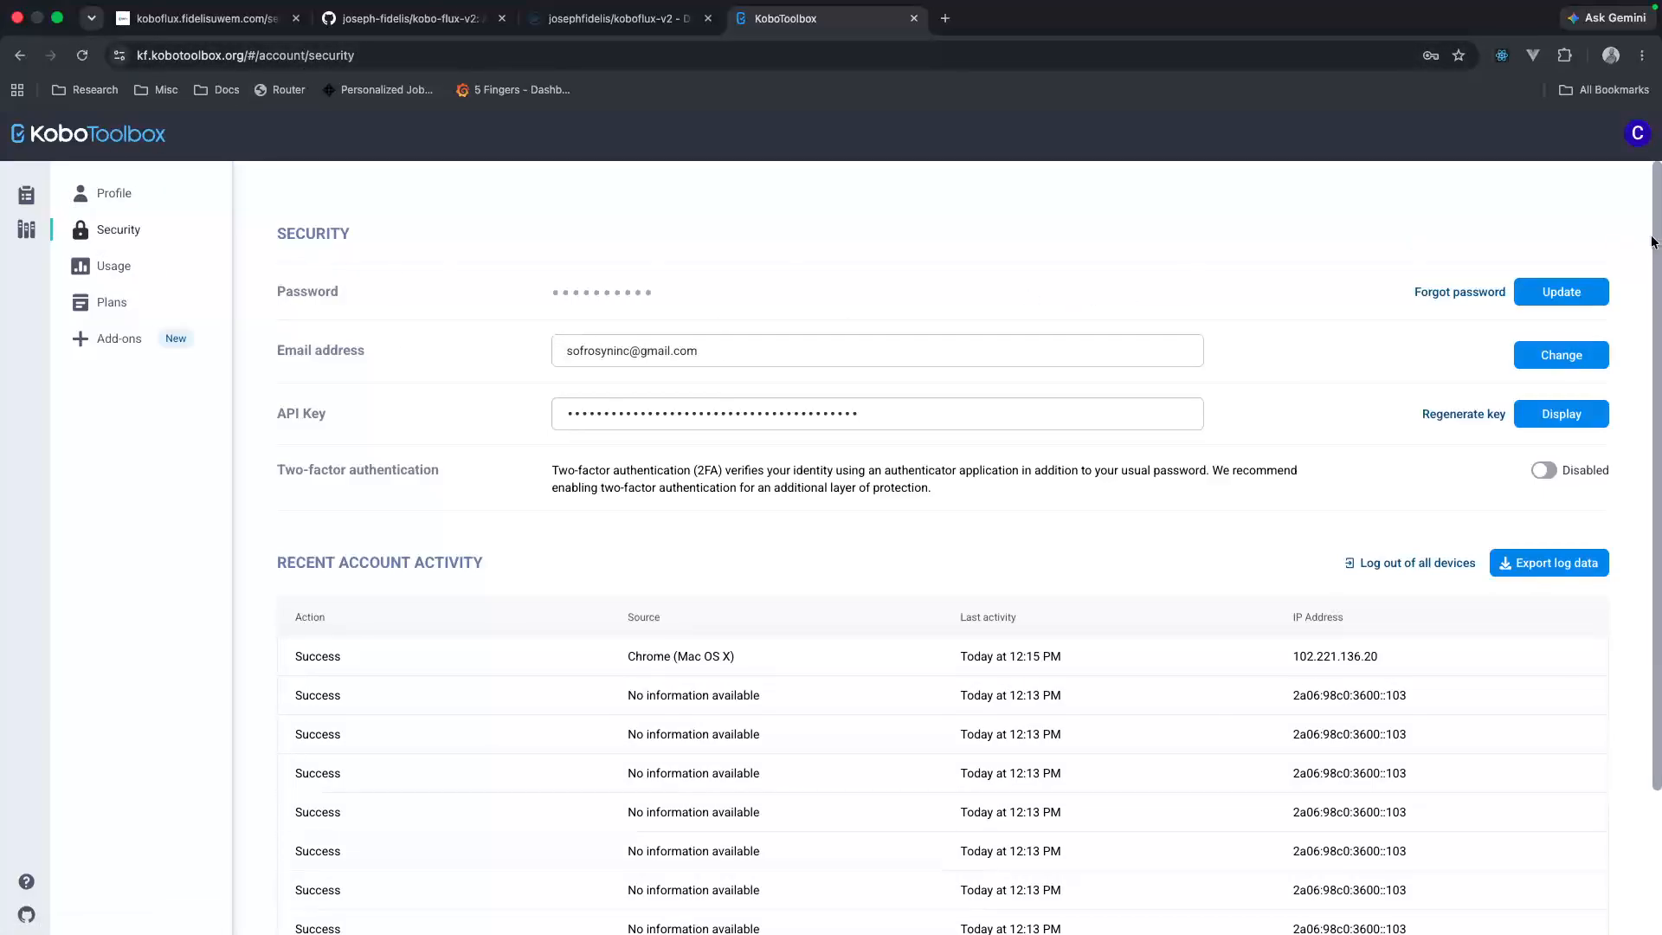
{"action": "left_click", "coordinate": [1637, 138]}
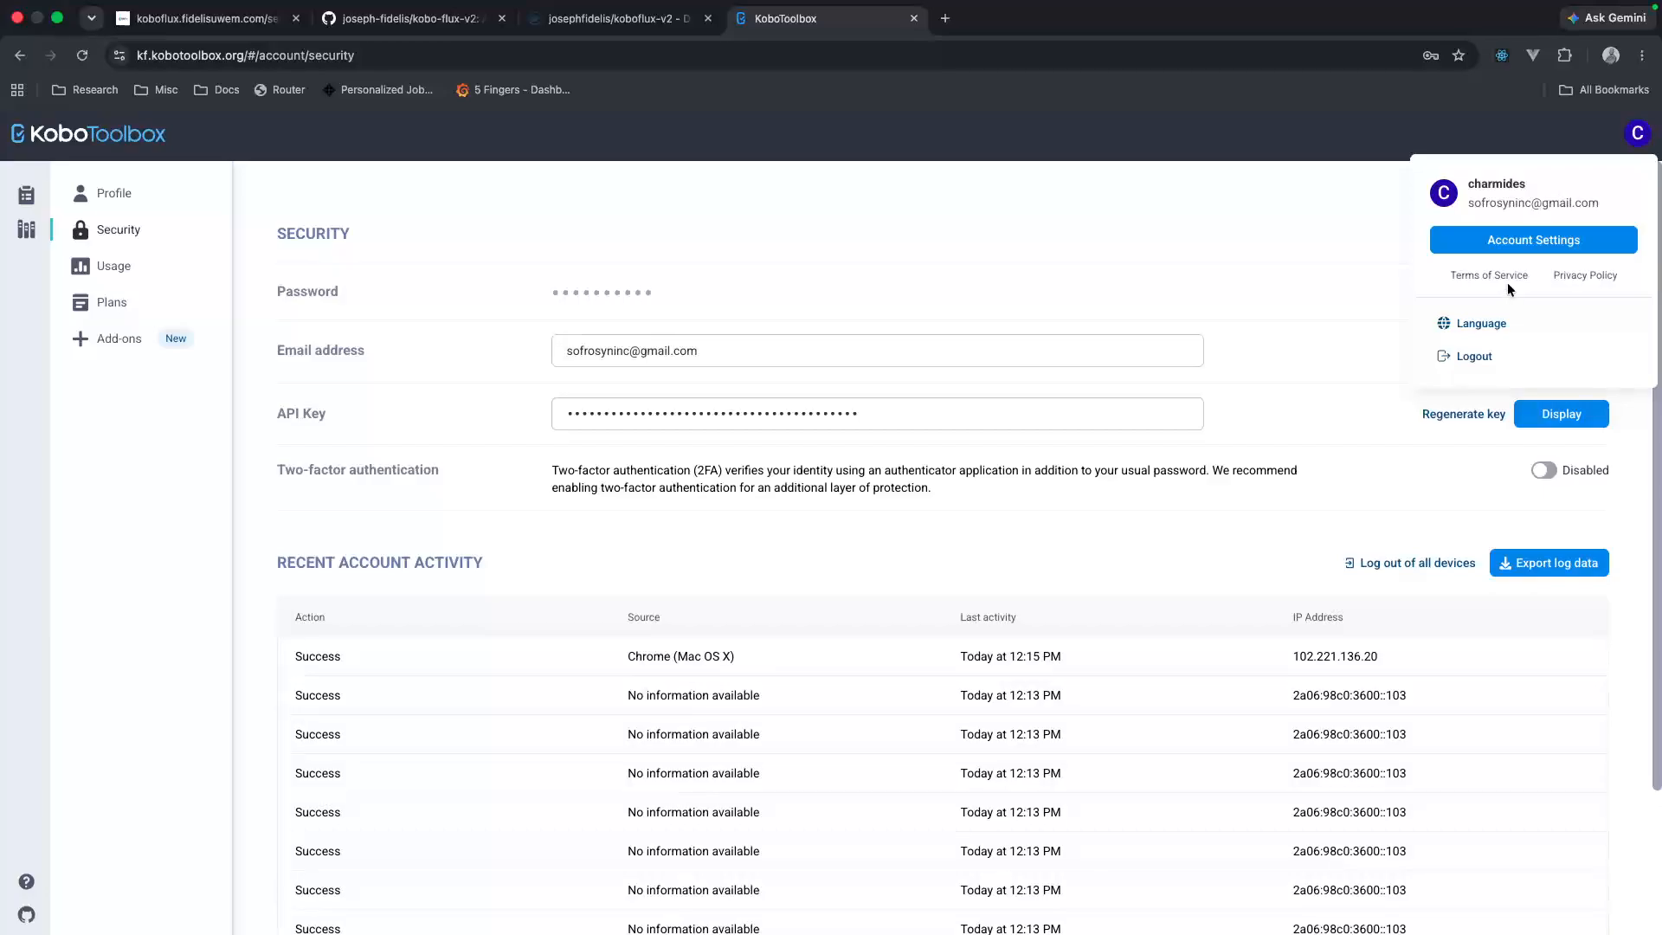
{"action": "left_click", "coordinate": [1507, 241]}
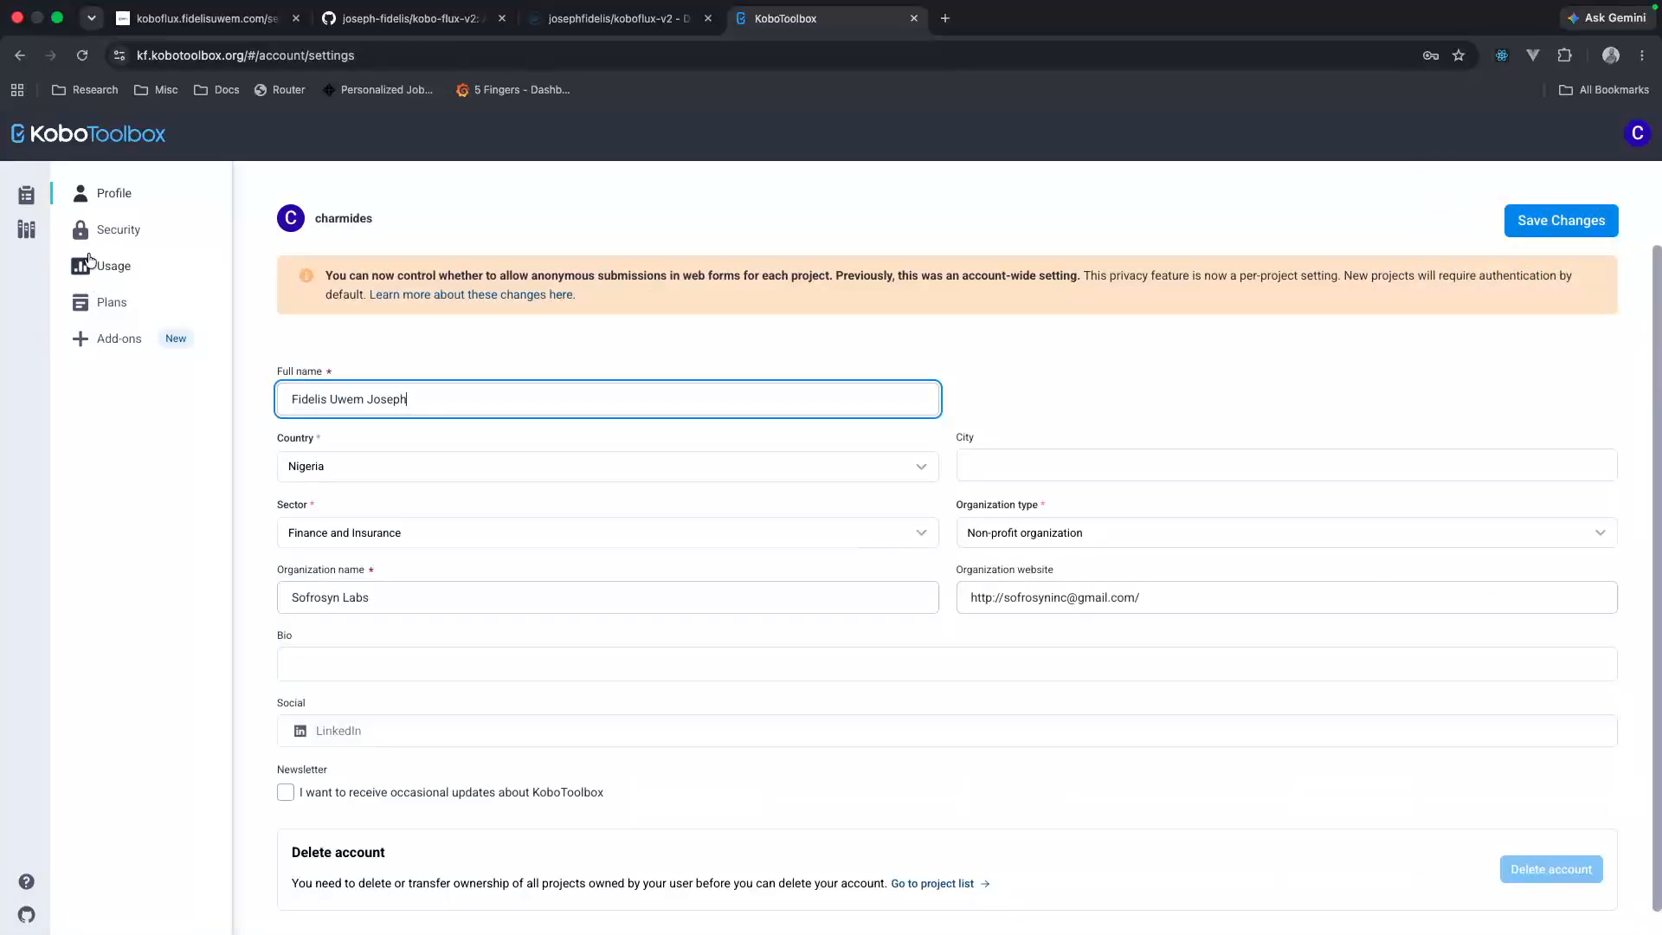
{"action": "left_click", "coordinate": [104, 230]}
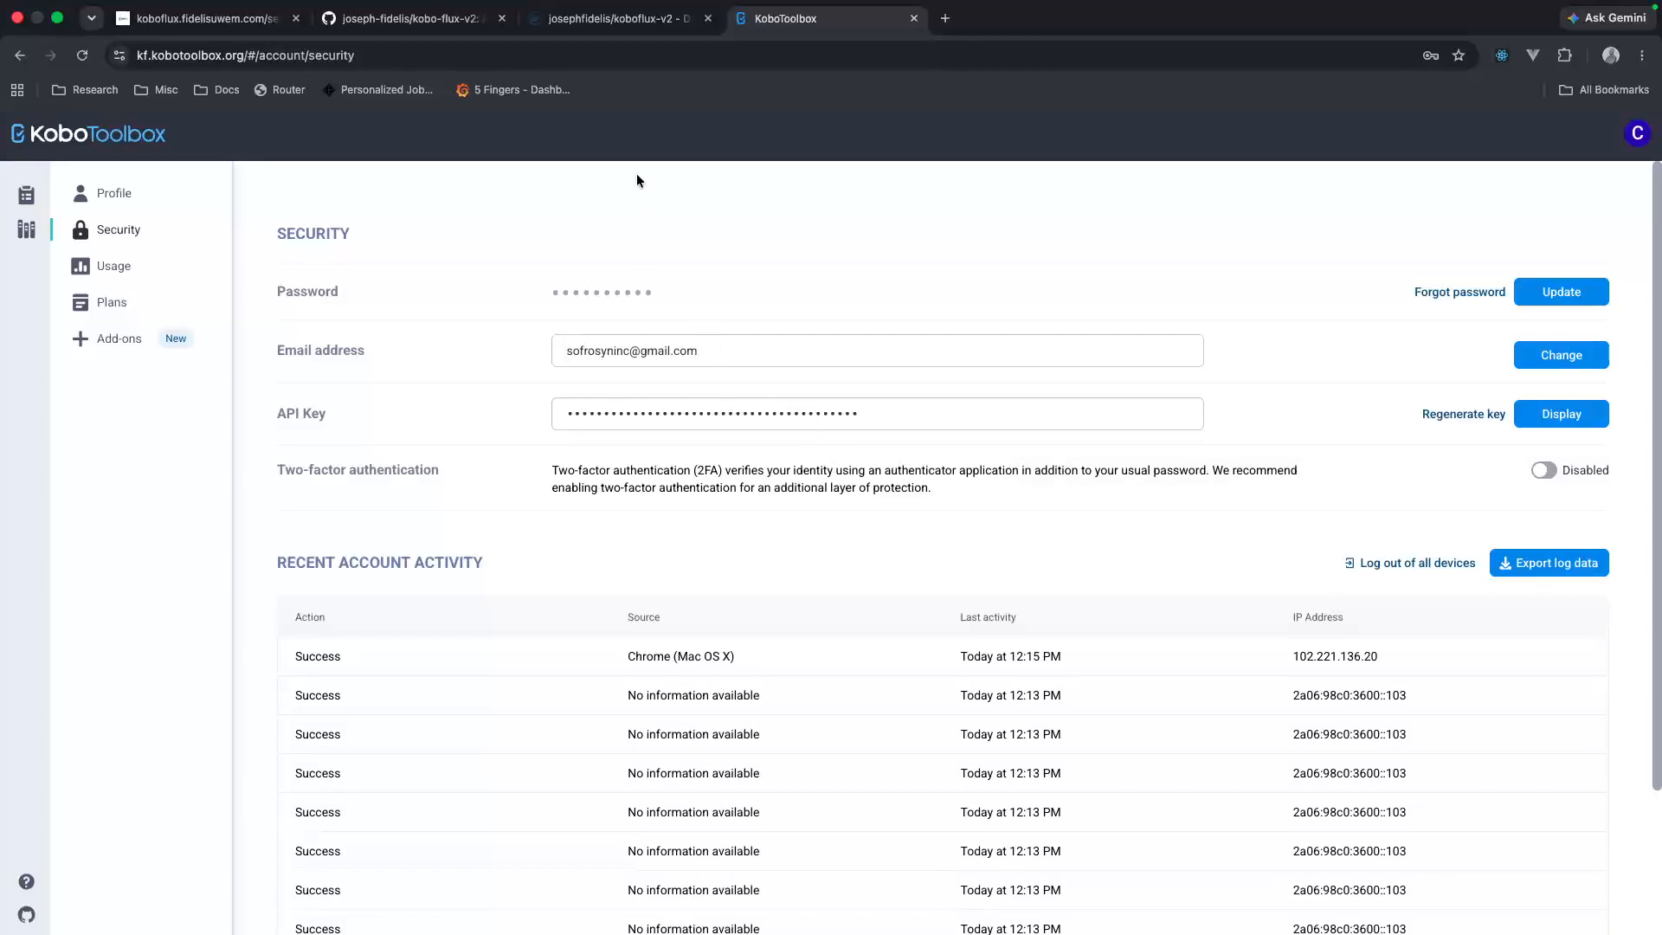
Step: Paste the Kobo API token into the KoboFlux connection settings, save and test the connection, and dismiss the browser's password-saving offer
{"action": "left_click", "coordinate": [208, 18]}
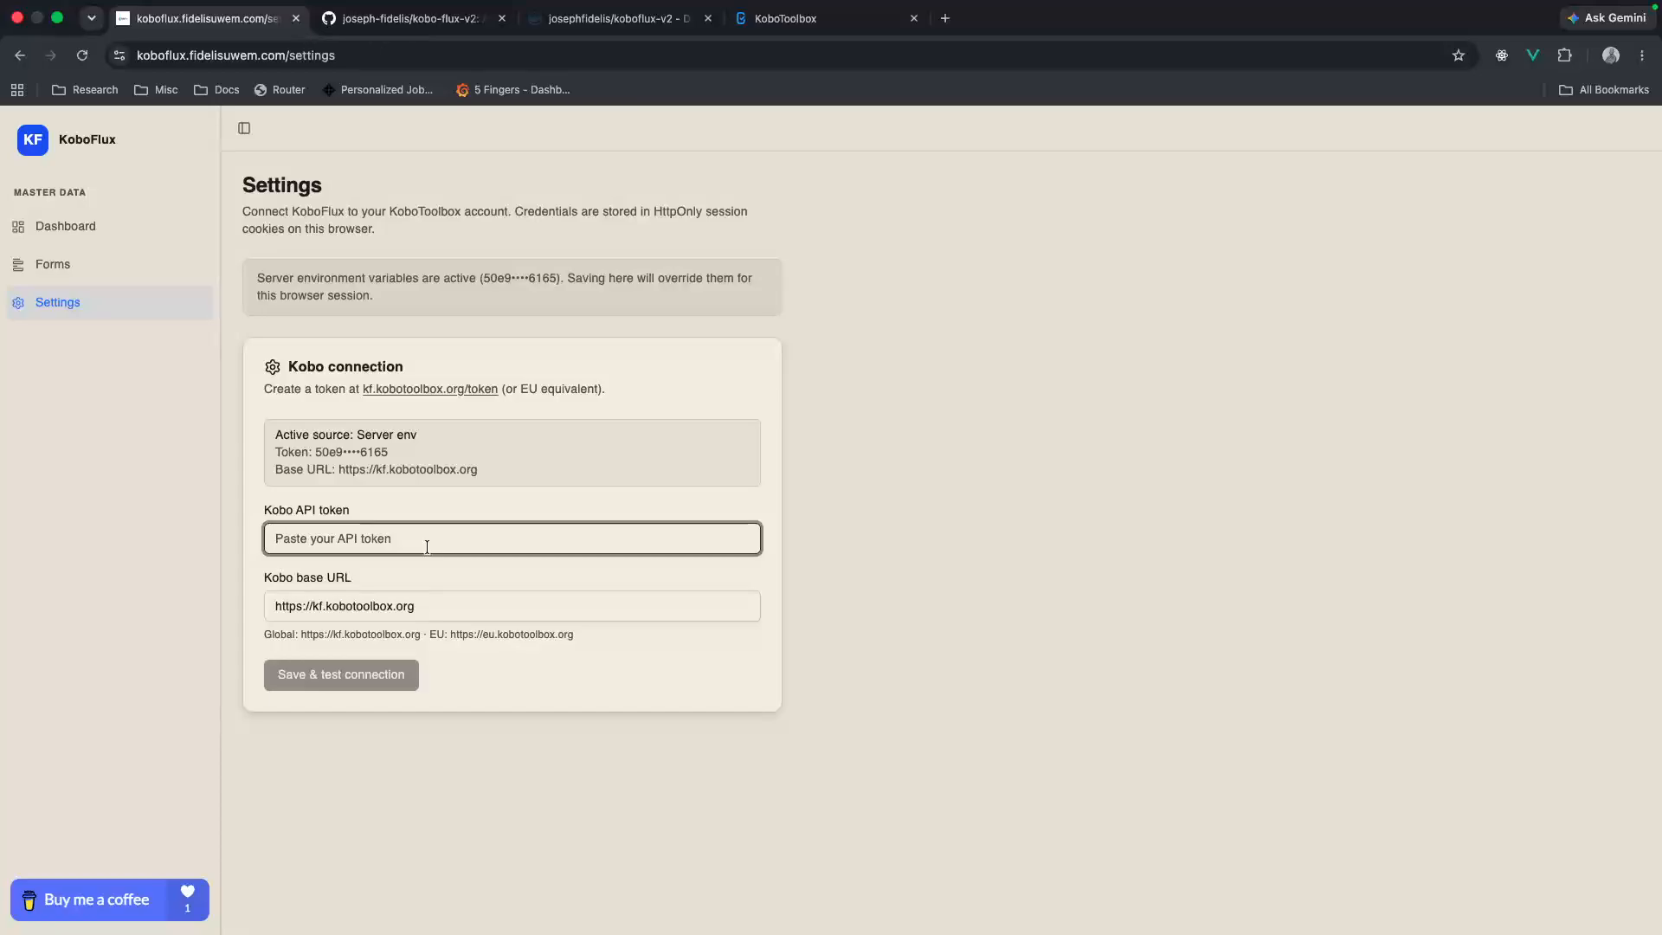
{"action": "key", "text": "super+v"}
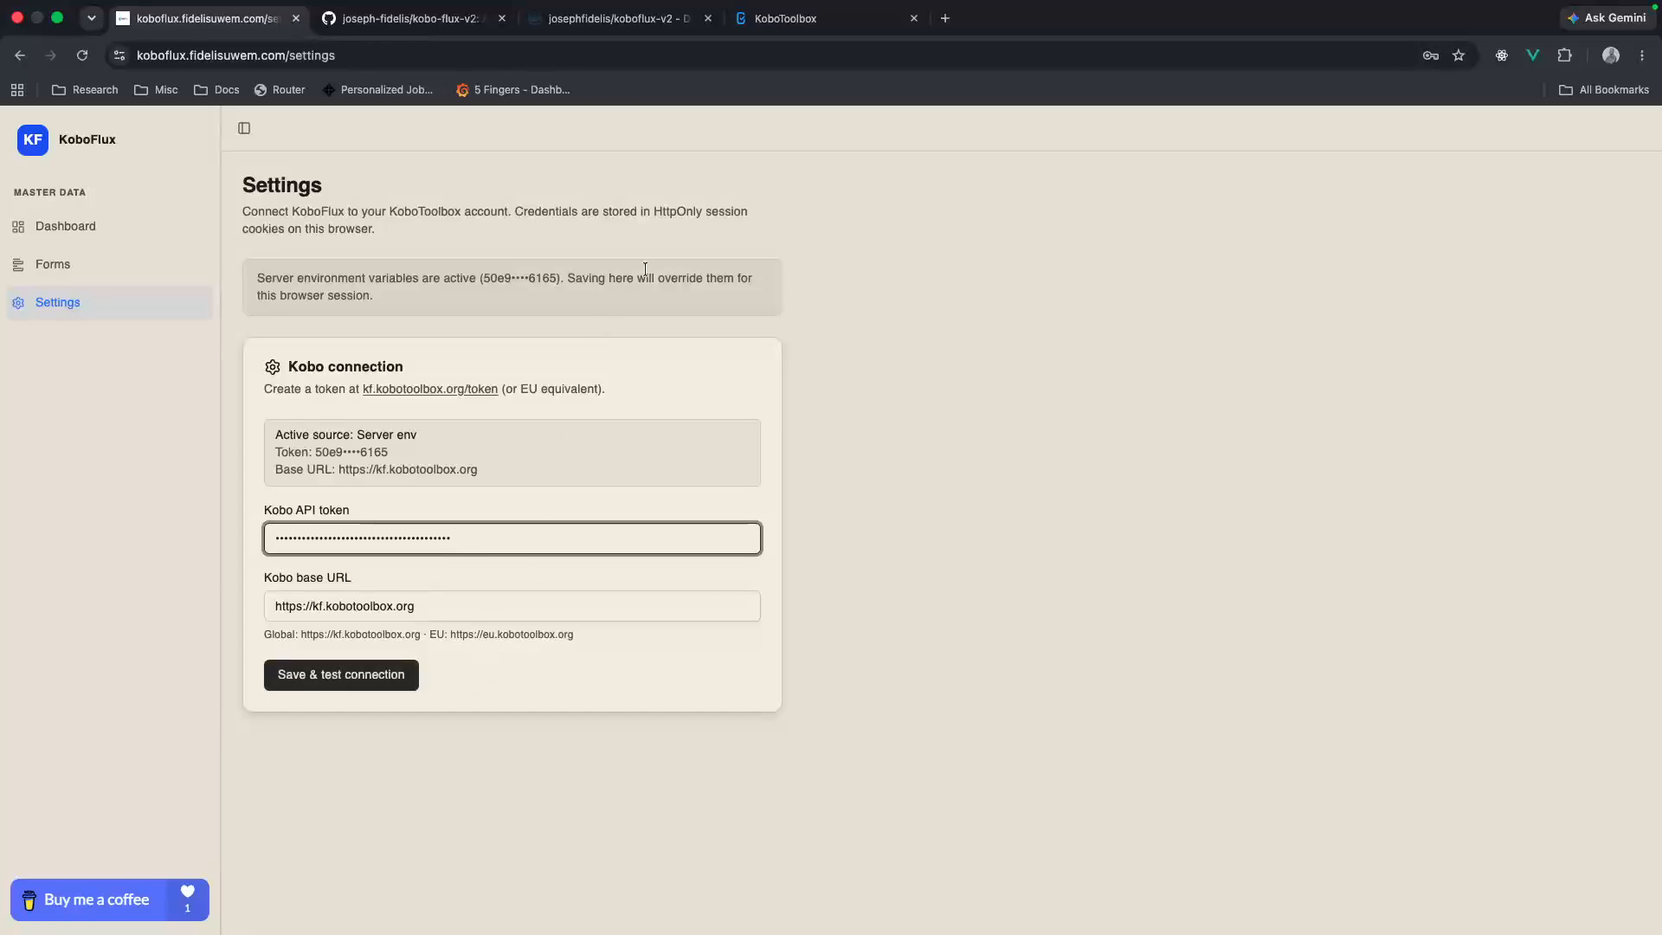
{"action": "left_click", "coordinate": [779, 18]}
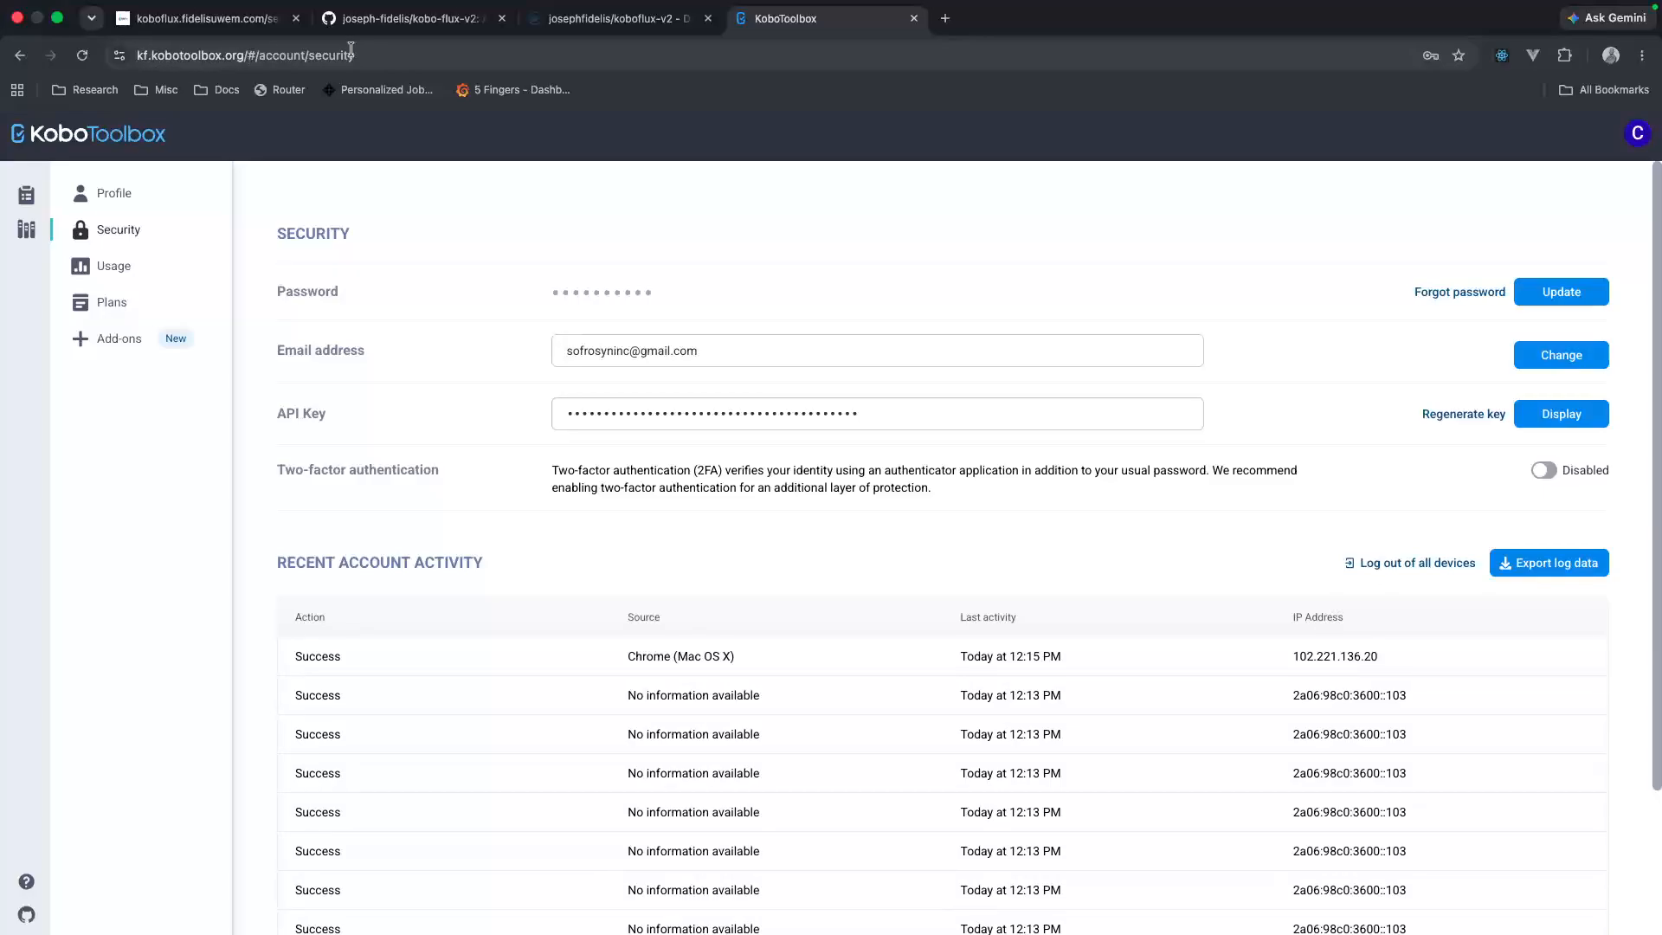
{"action": "left_click", "coordinate": [234, 19]}
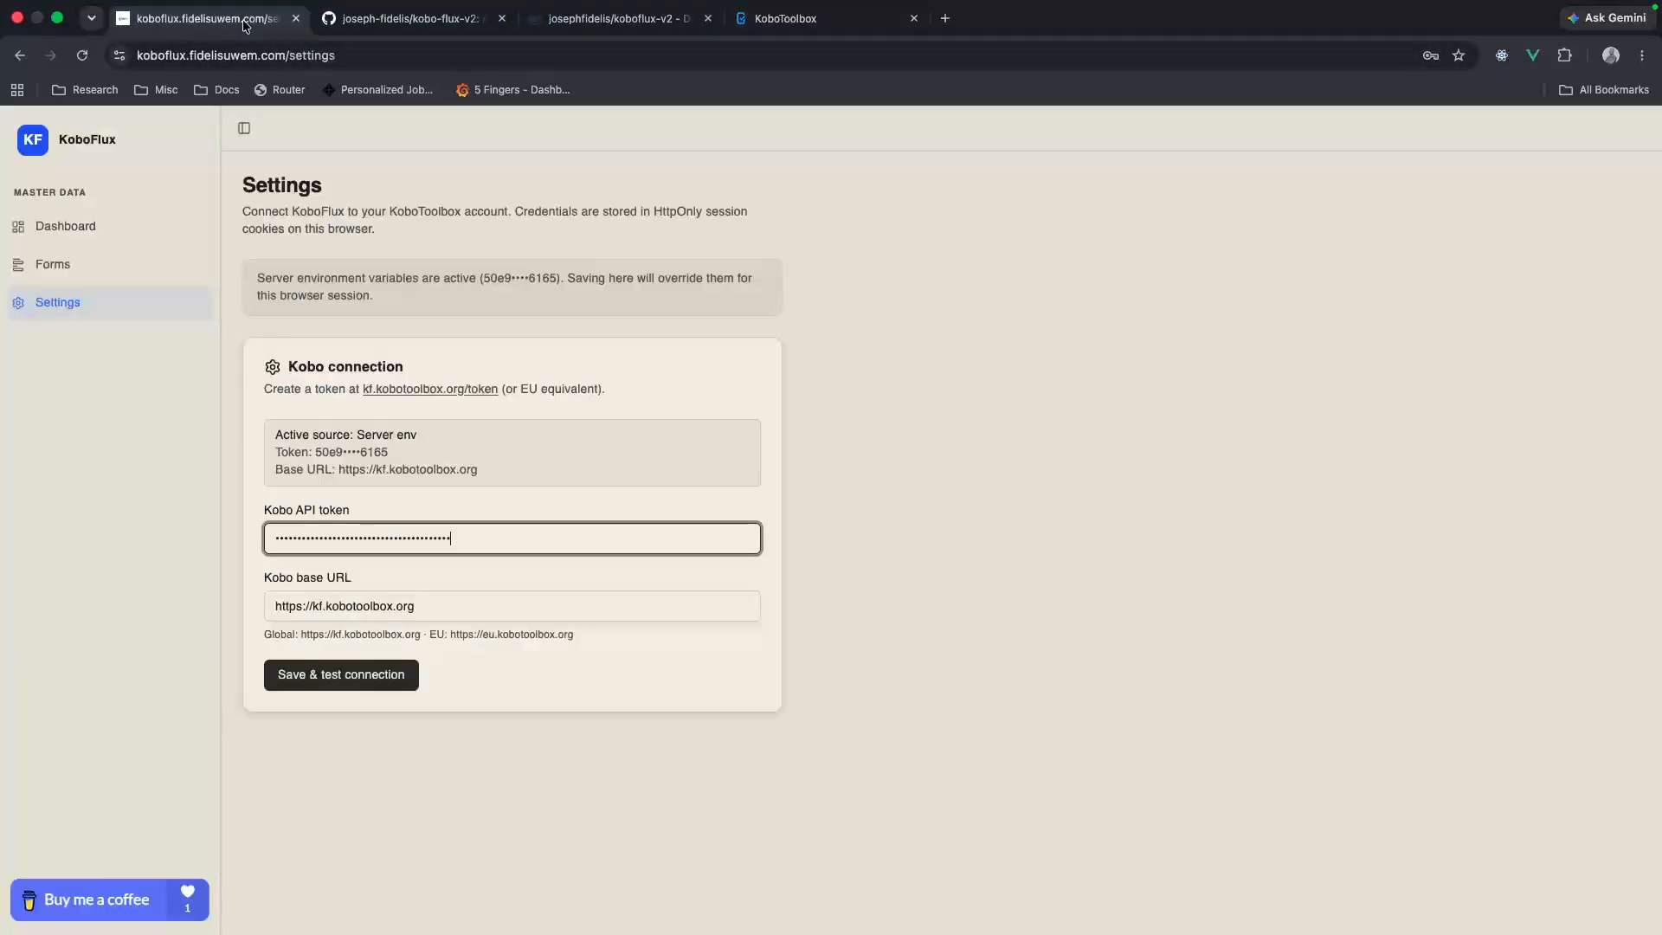
{"action": "left_click", "coordinate": [355, 682]}
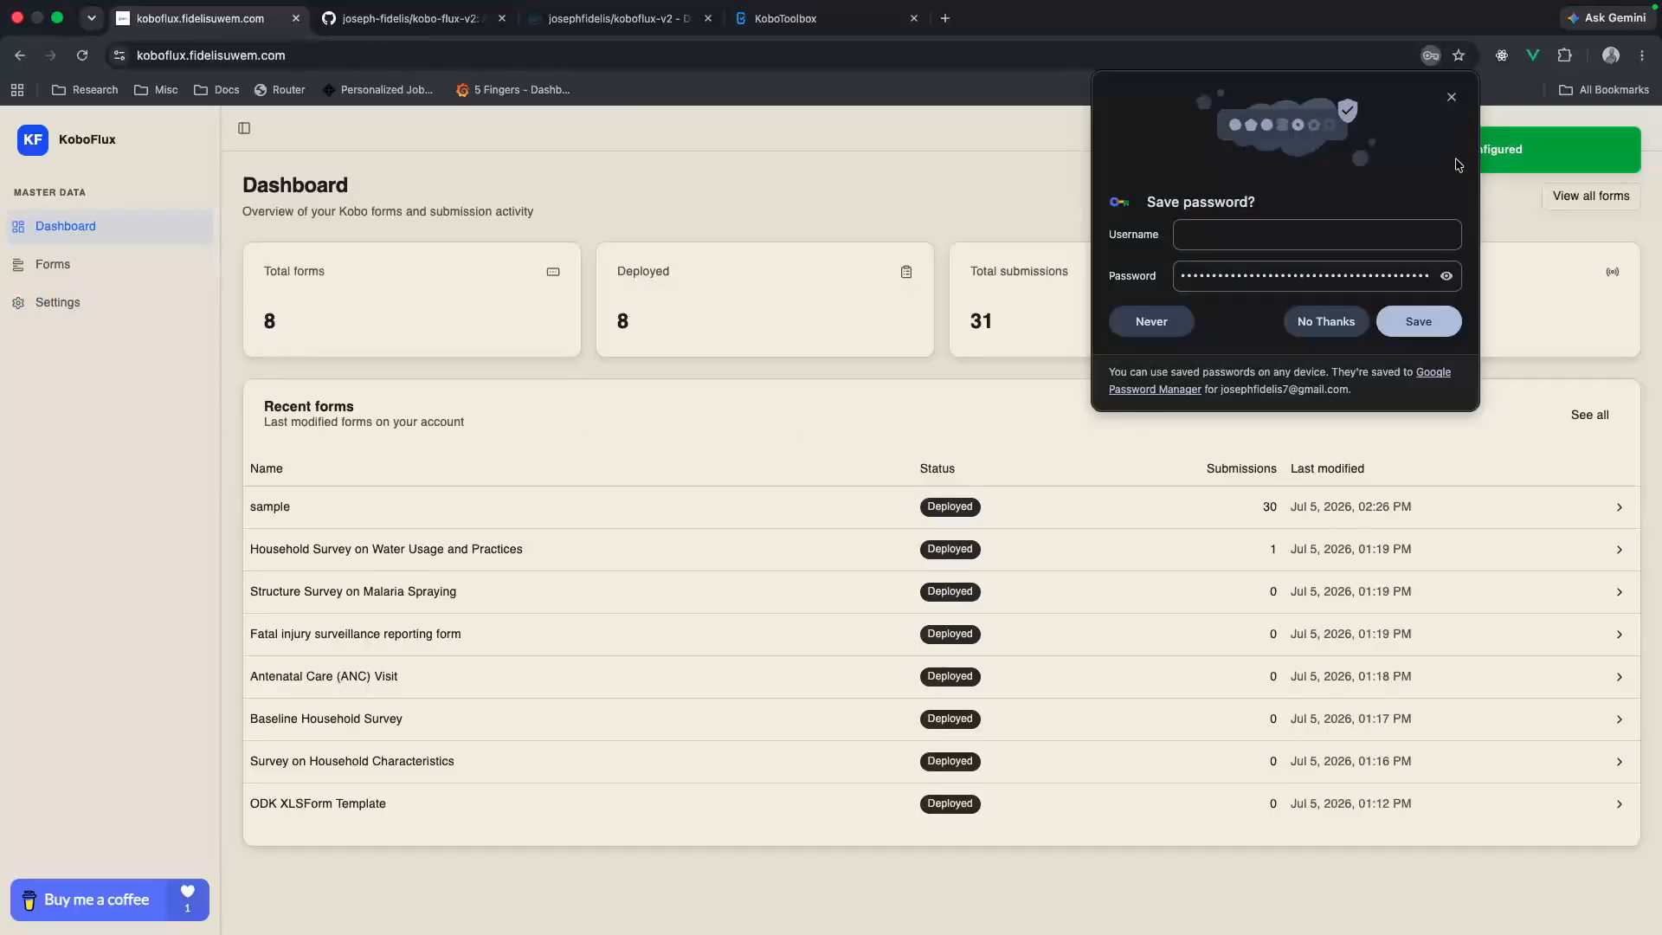
{"action": "left_click", "coordinate": [1451, 97]}
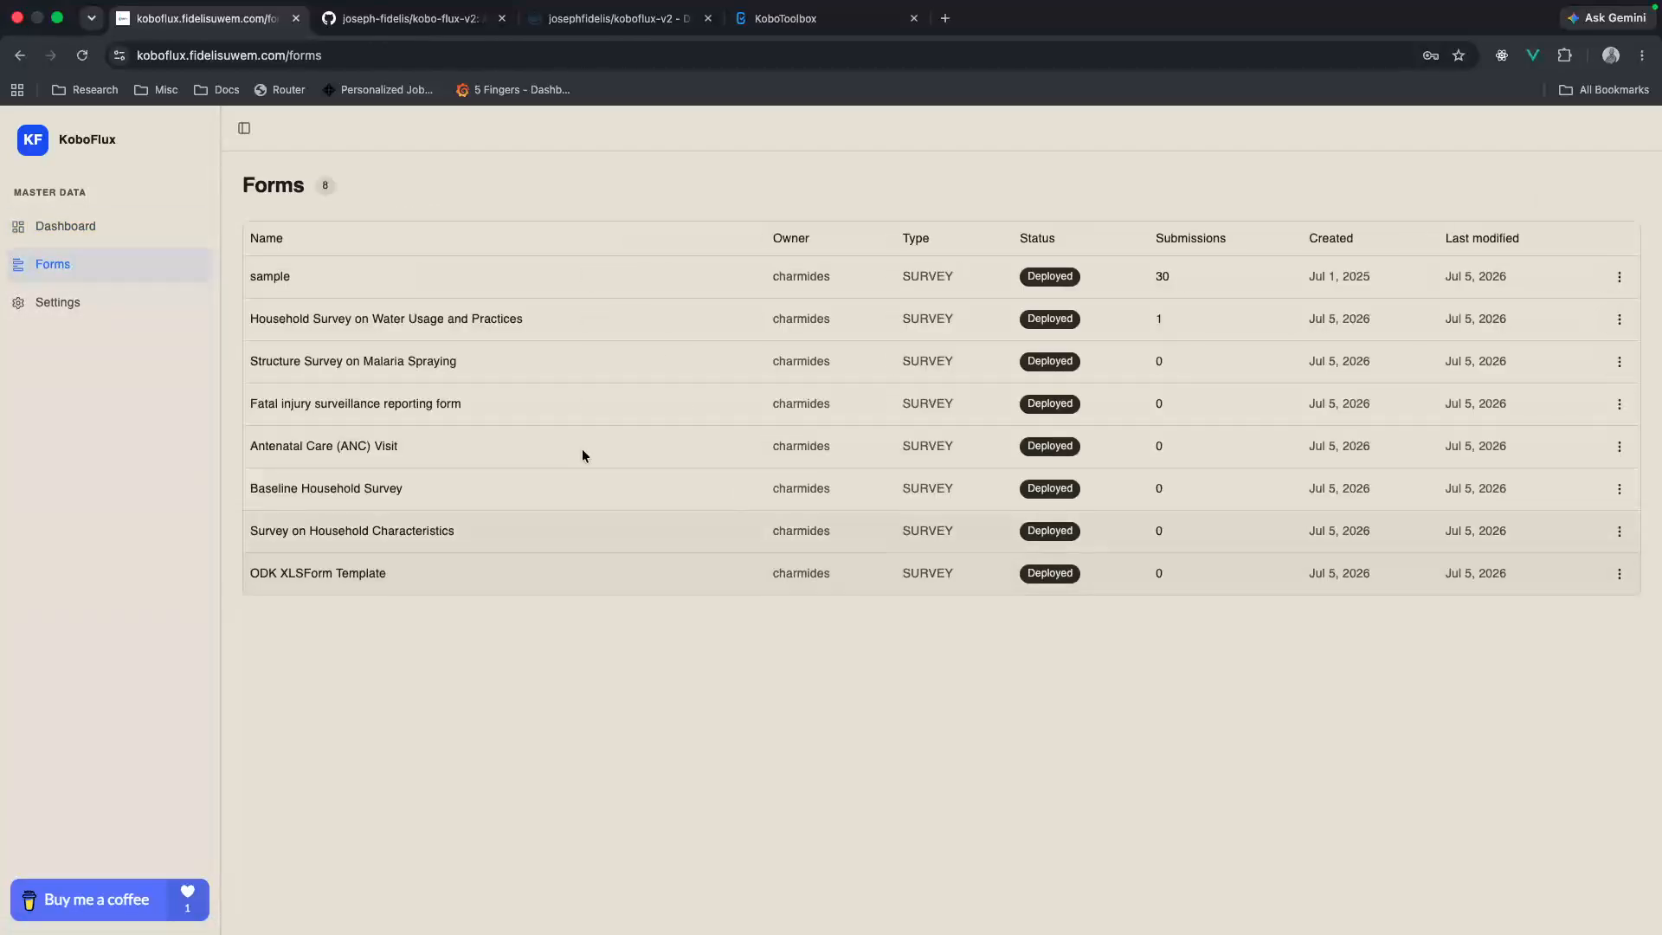
Step: Compare the KoboToolbox project list with the KoboFlux forms list, and check the saved Kobo connection settings
{"action": "left_click", "coordinate": [796, 18]}
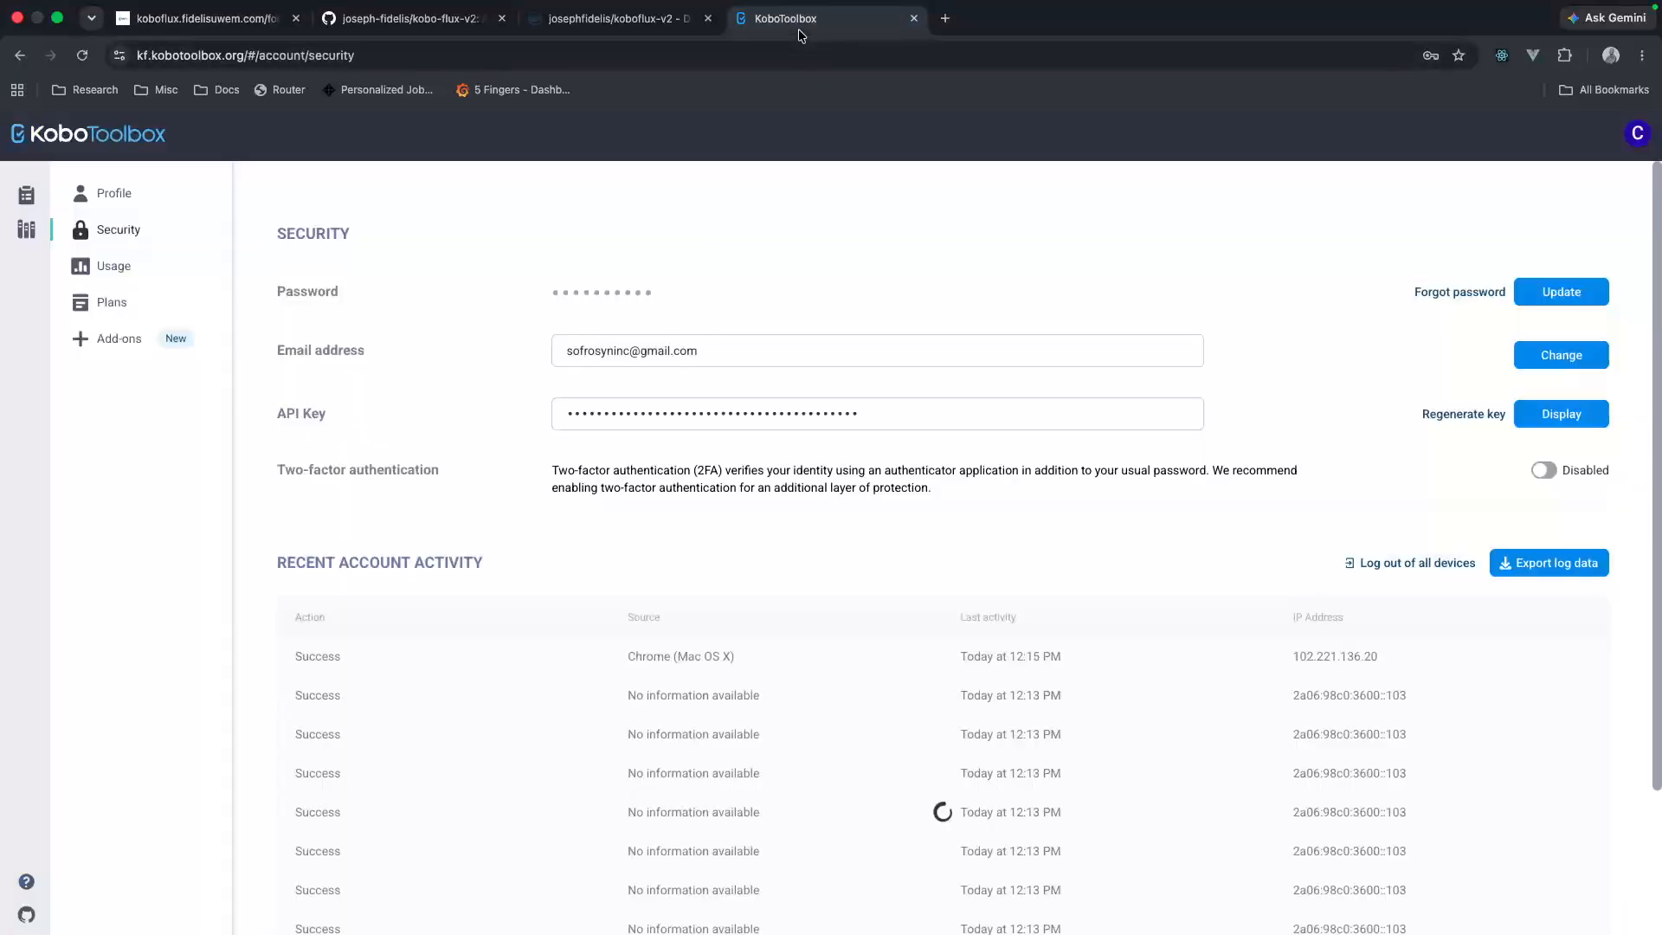
{"action": "left_click", "coordinate": [26, 195]}
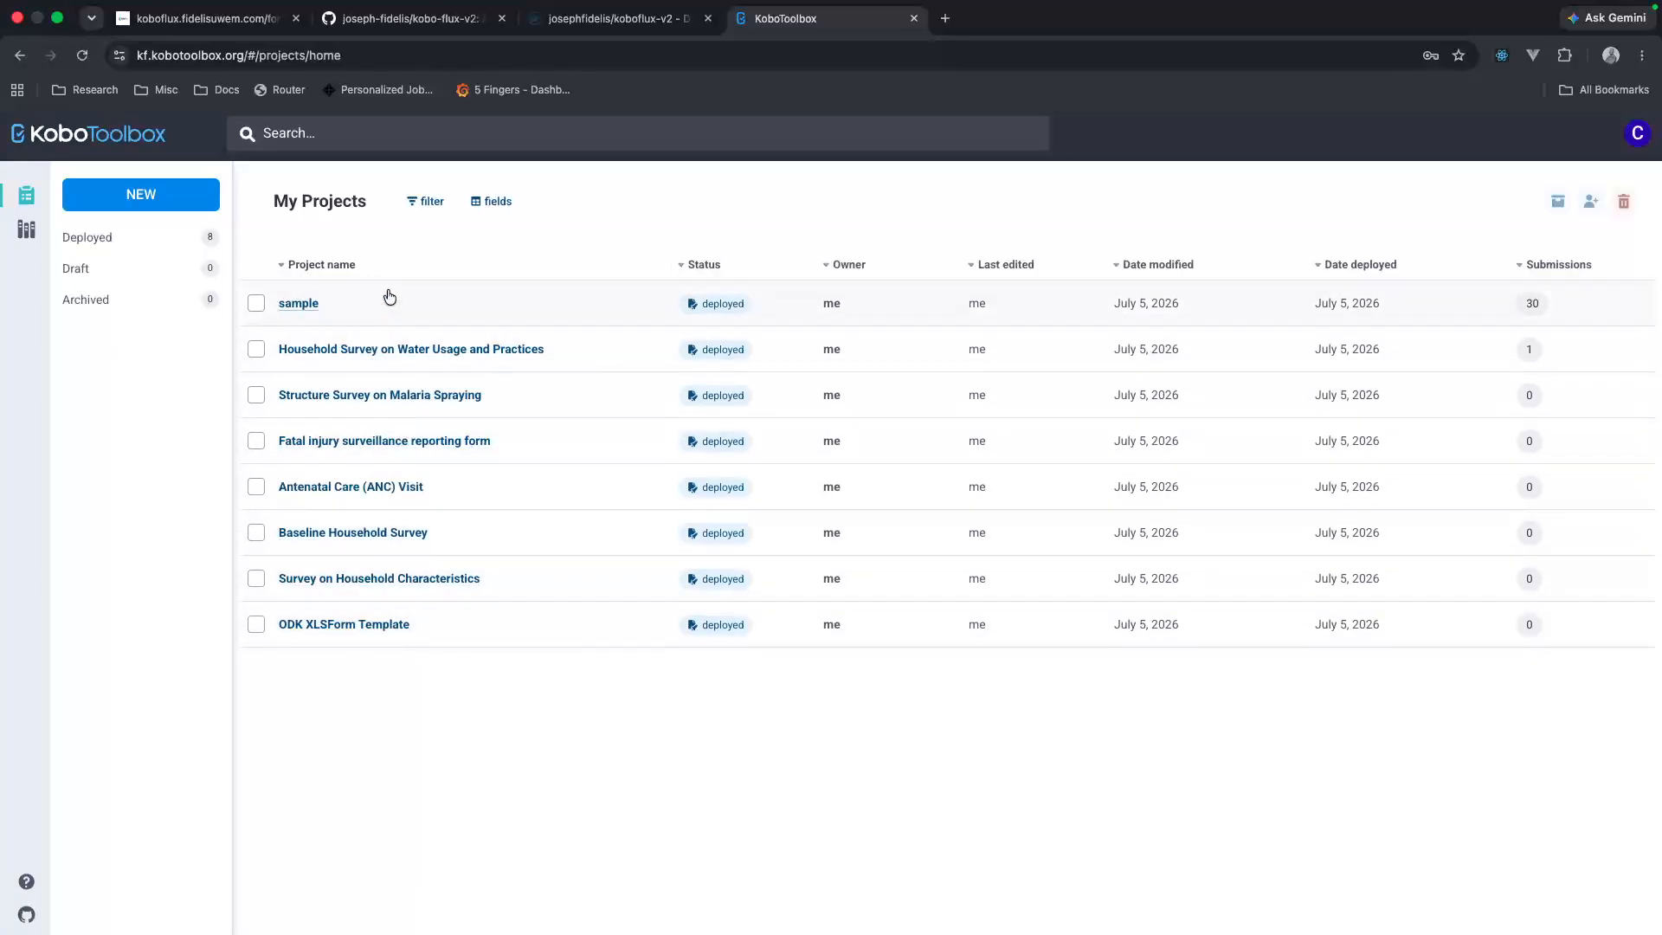
{"action": "left_click", "coordinate": [253, 24]}
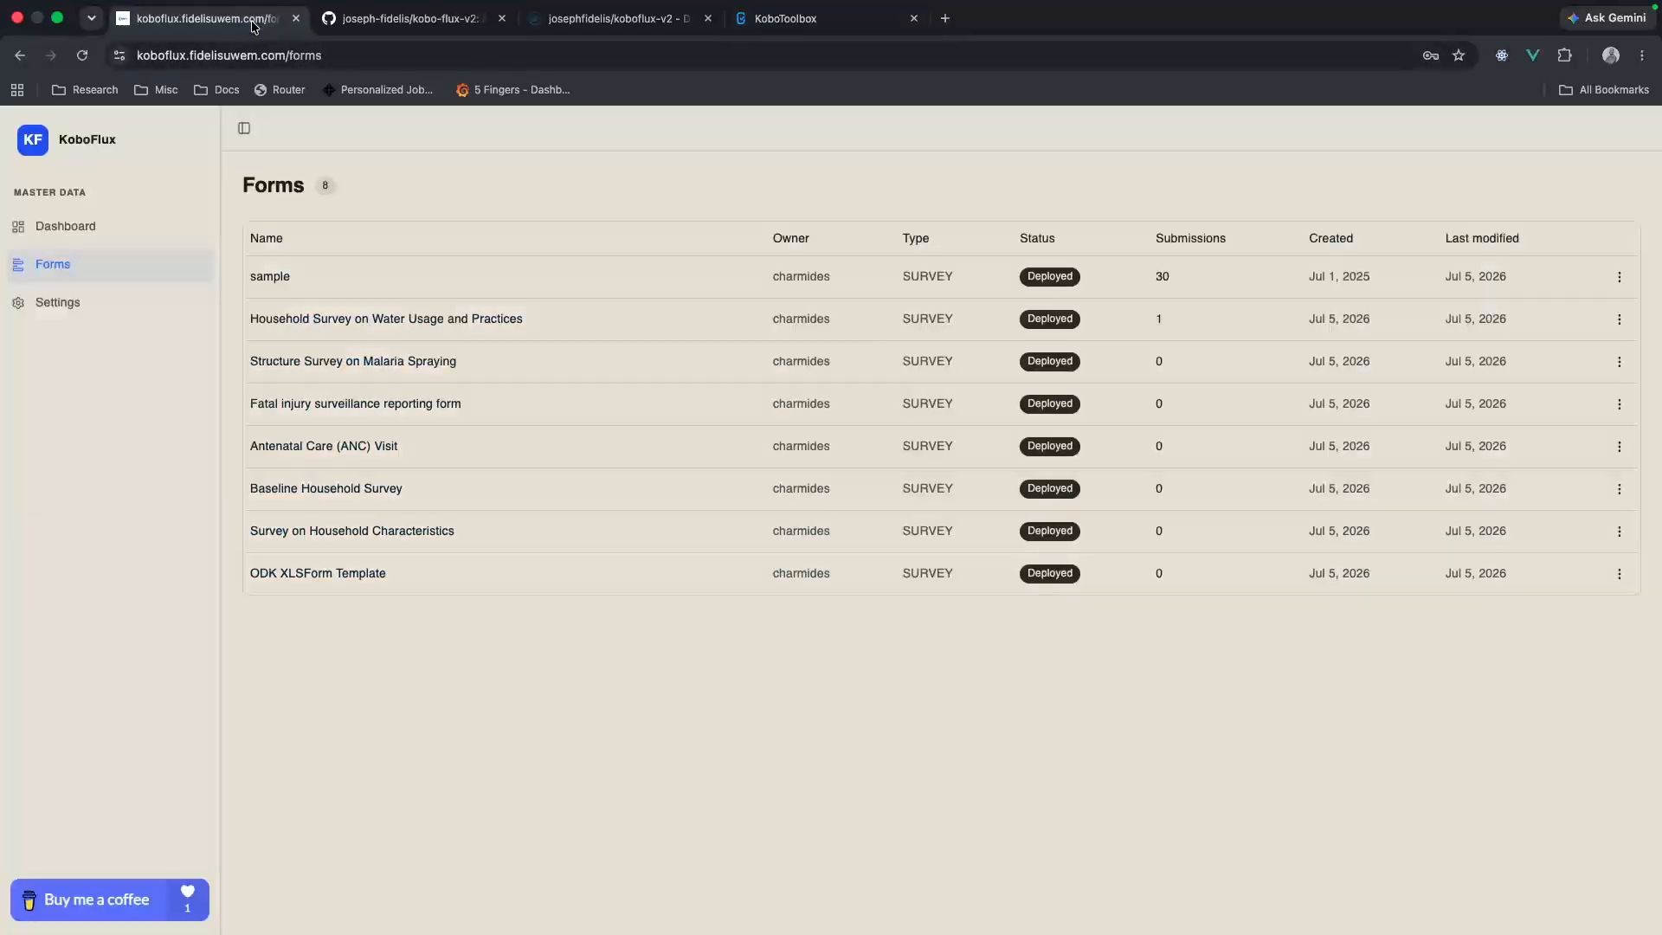
{"action": "left_click", "coordinate": [94, 313]}
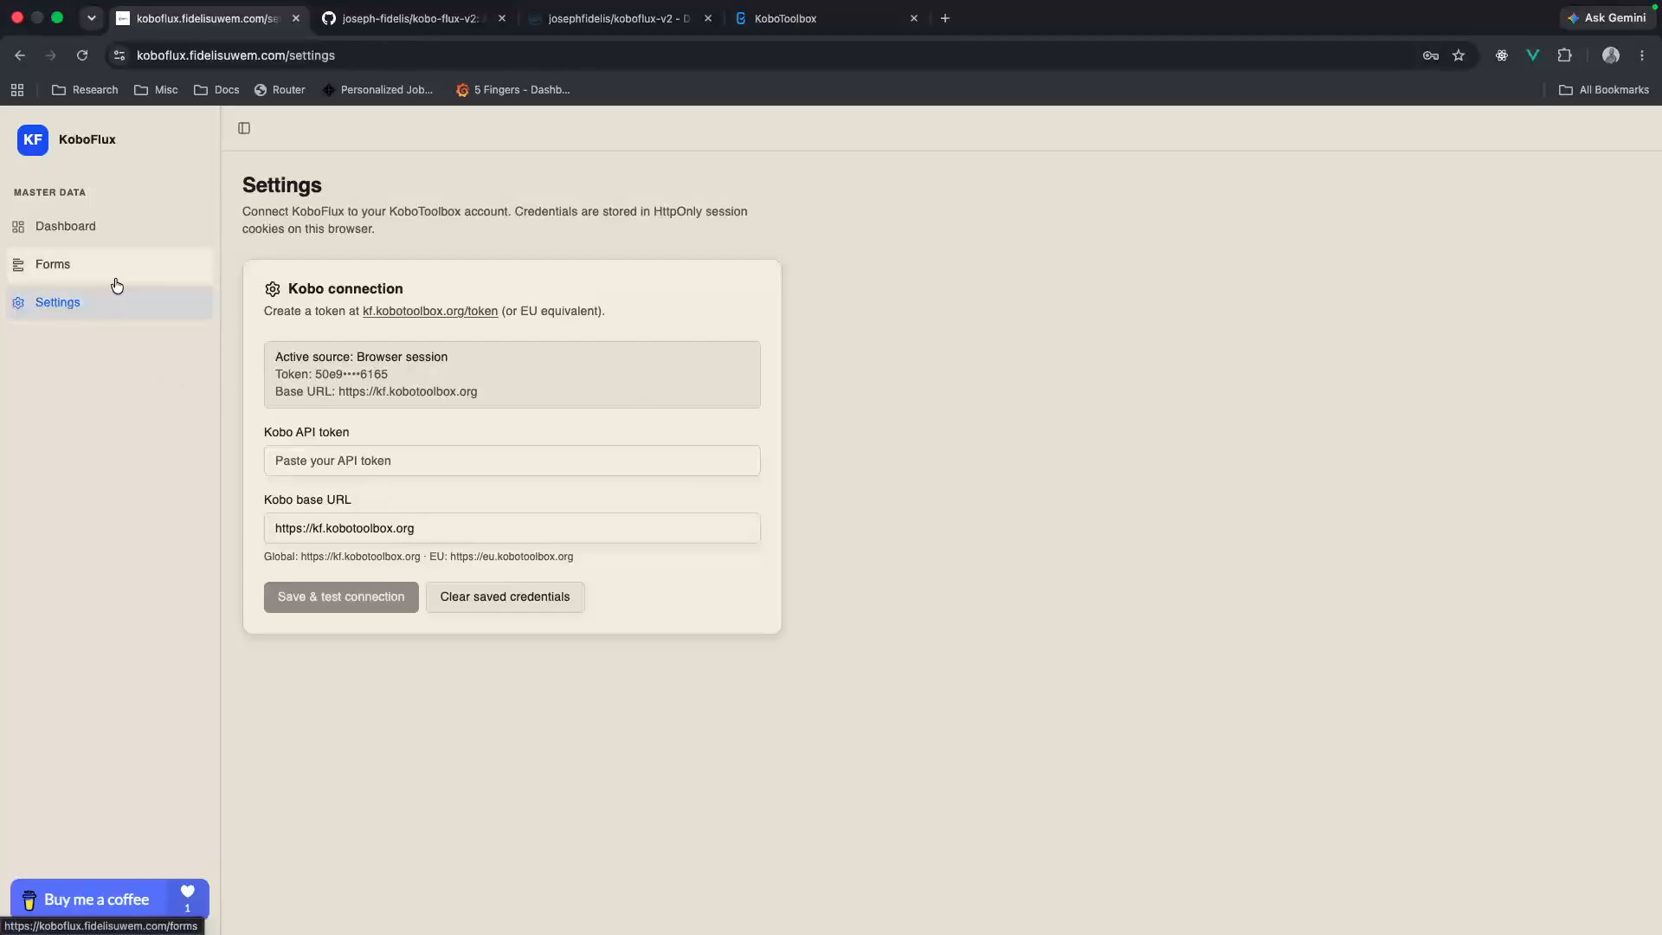
Step: Open the details of the sample form in KoboFlux and review its overview, collection links and project settings
{"action": "left_click", "coordinate": [146, 259]}
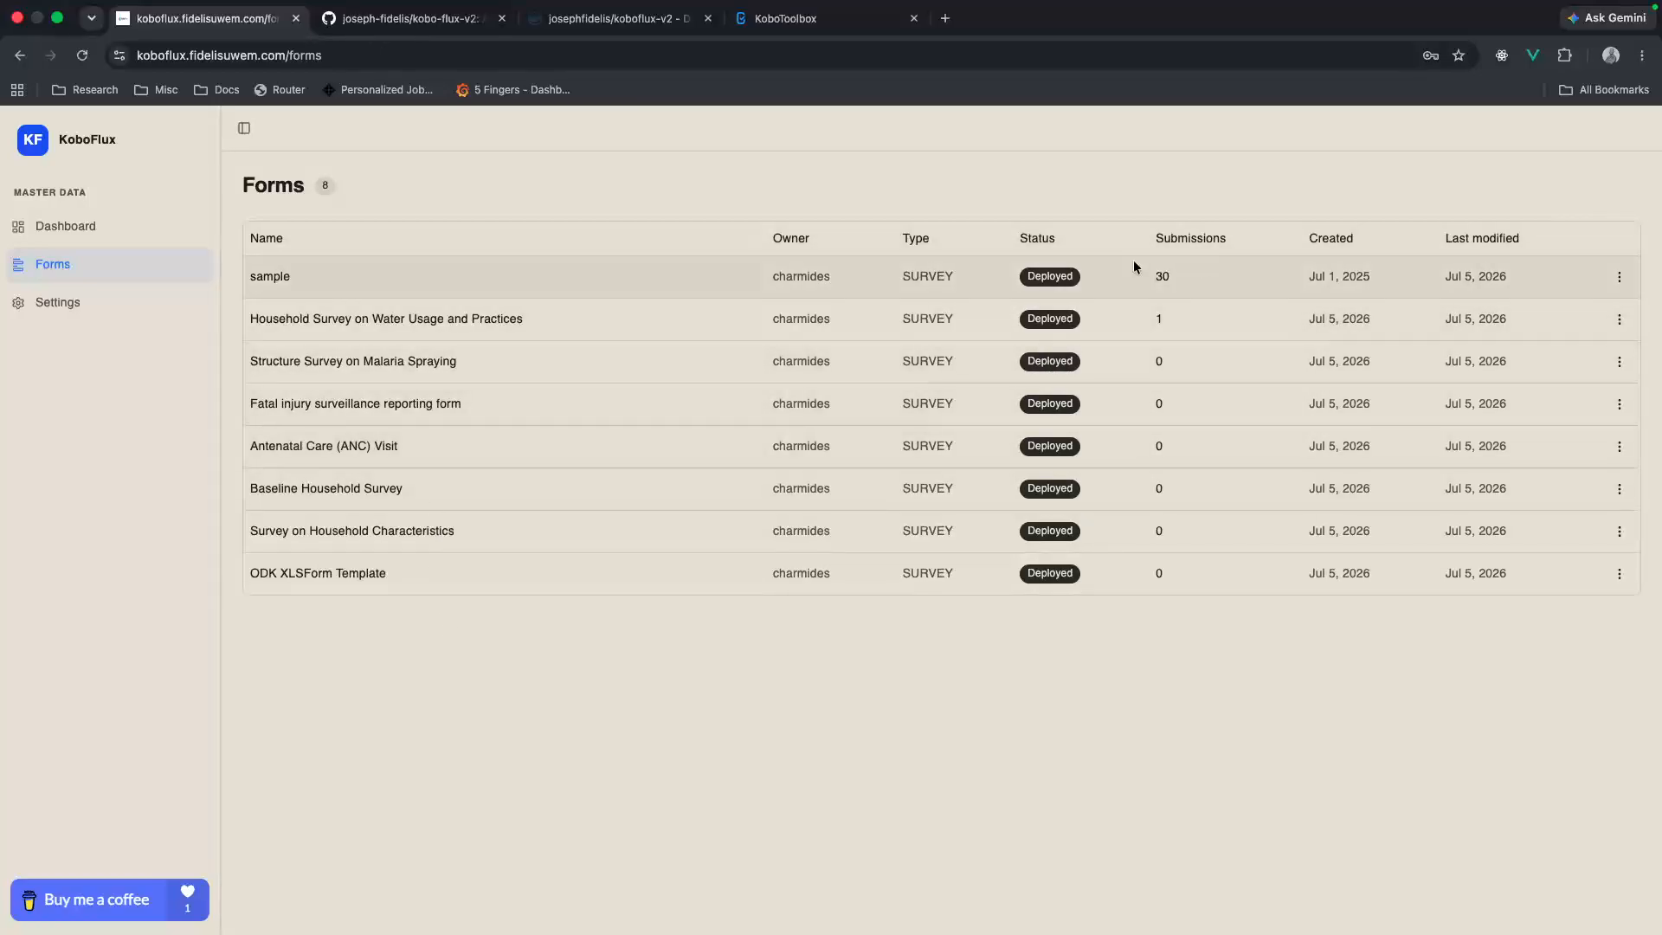
{"action": "left_click", "coordinate": [1620, 277]}
{"action": "left_click", "coordinate": [1560, 312]}
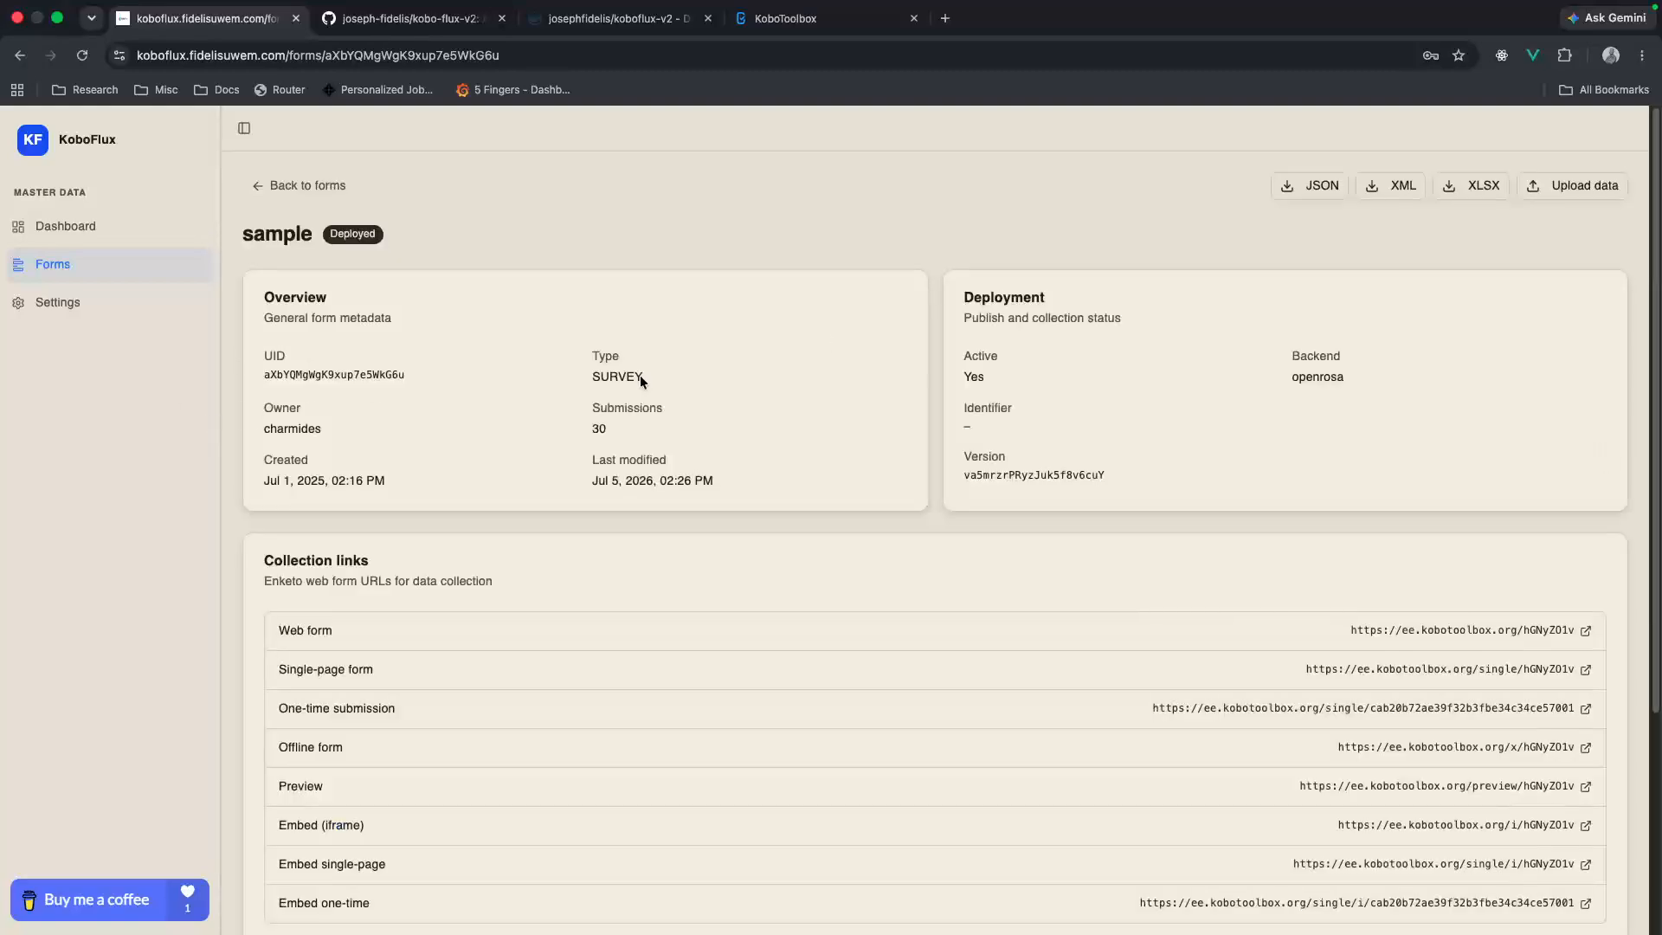
{"action": "scroll", "coordinate": [1027, 509], "scroll_direction": "down", "scroll_amount": 1}
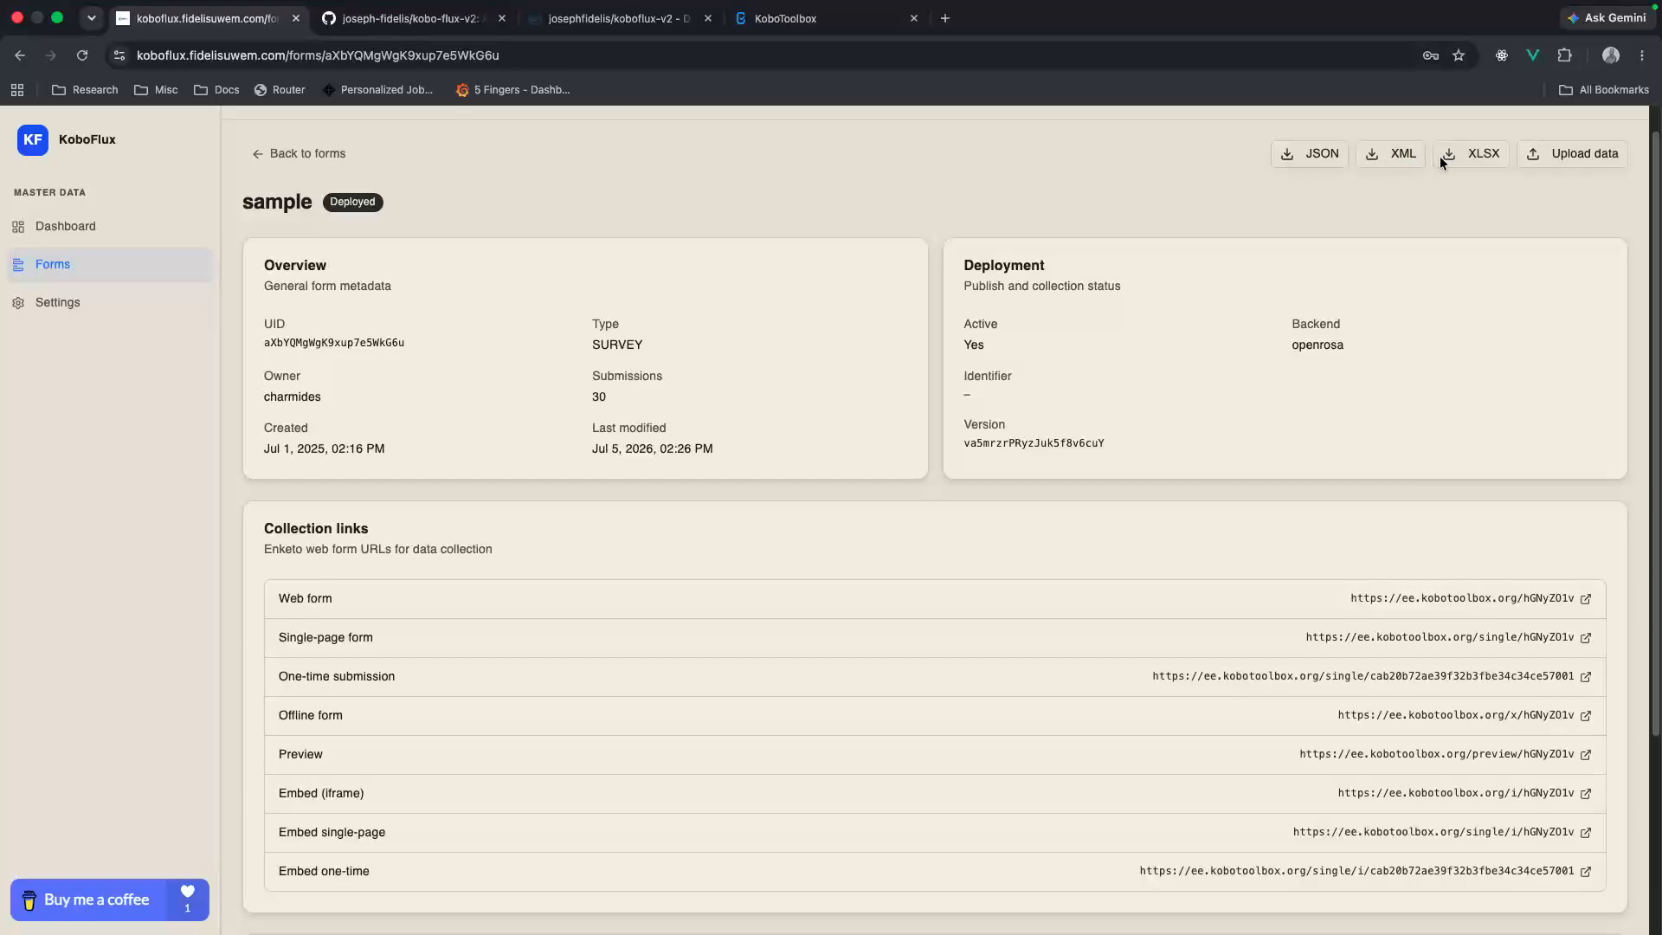
{"action": "scroll", "coordinate": [1157, 475], "scroll_direction": "down", "scroll_amount": 3}
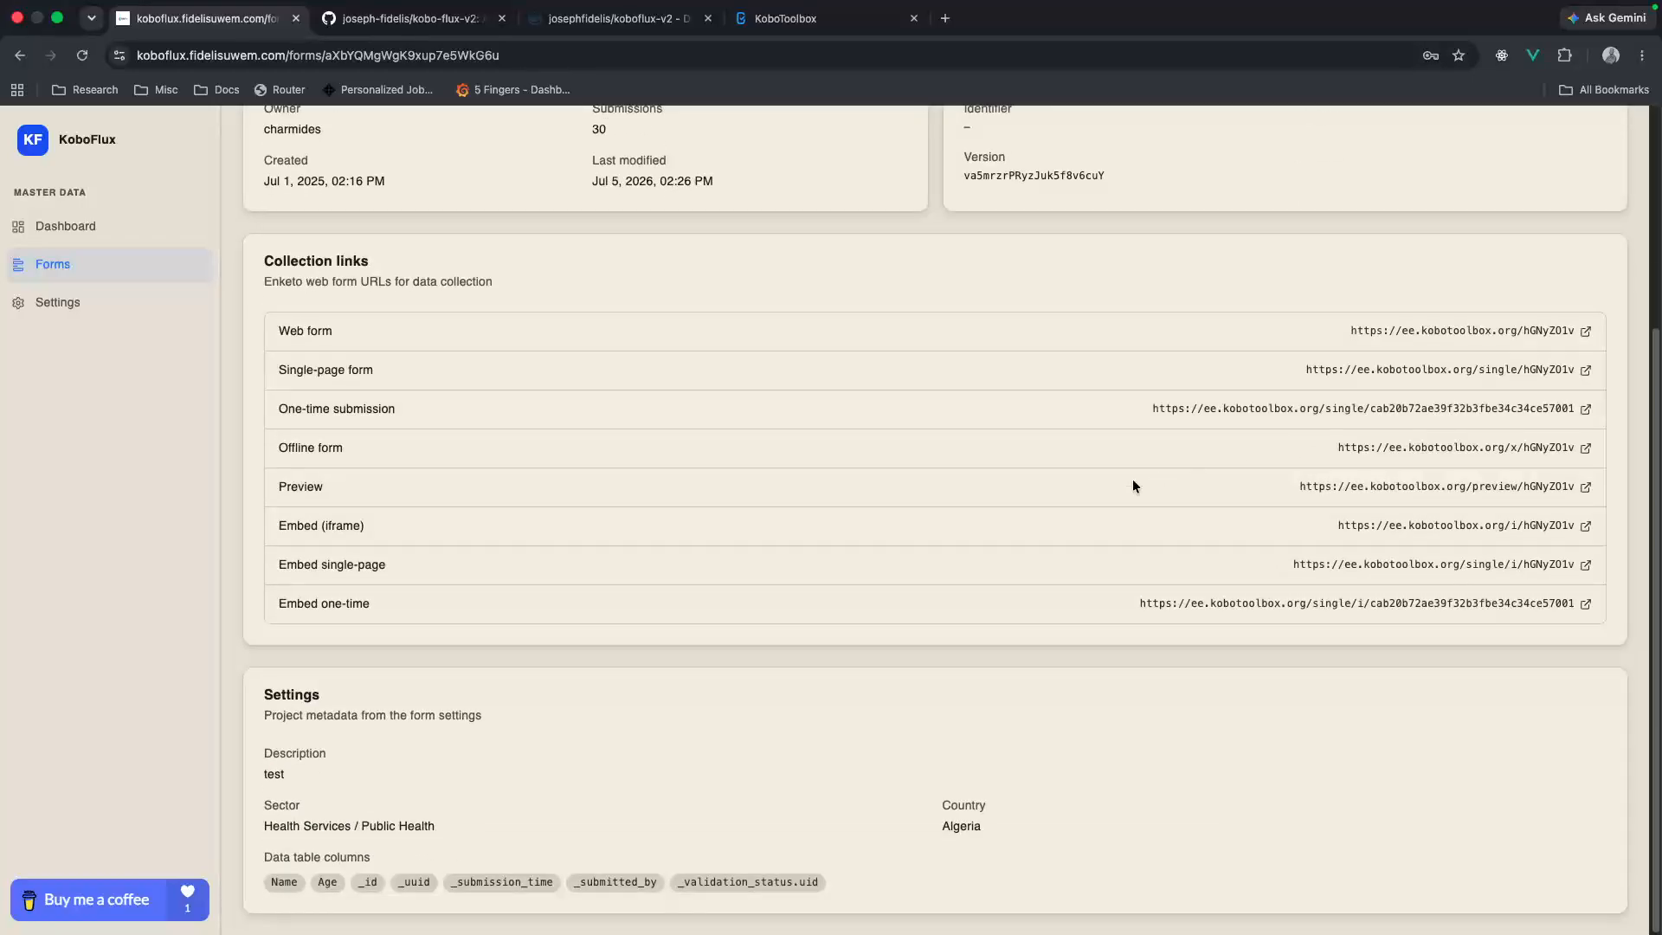
{"action": "scroll", "coordinate": [1100, 479], "scroll_direction": "up", "scroll_amount": 3}
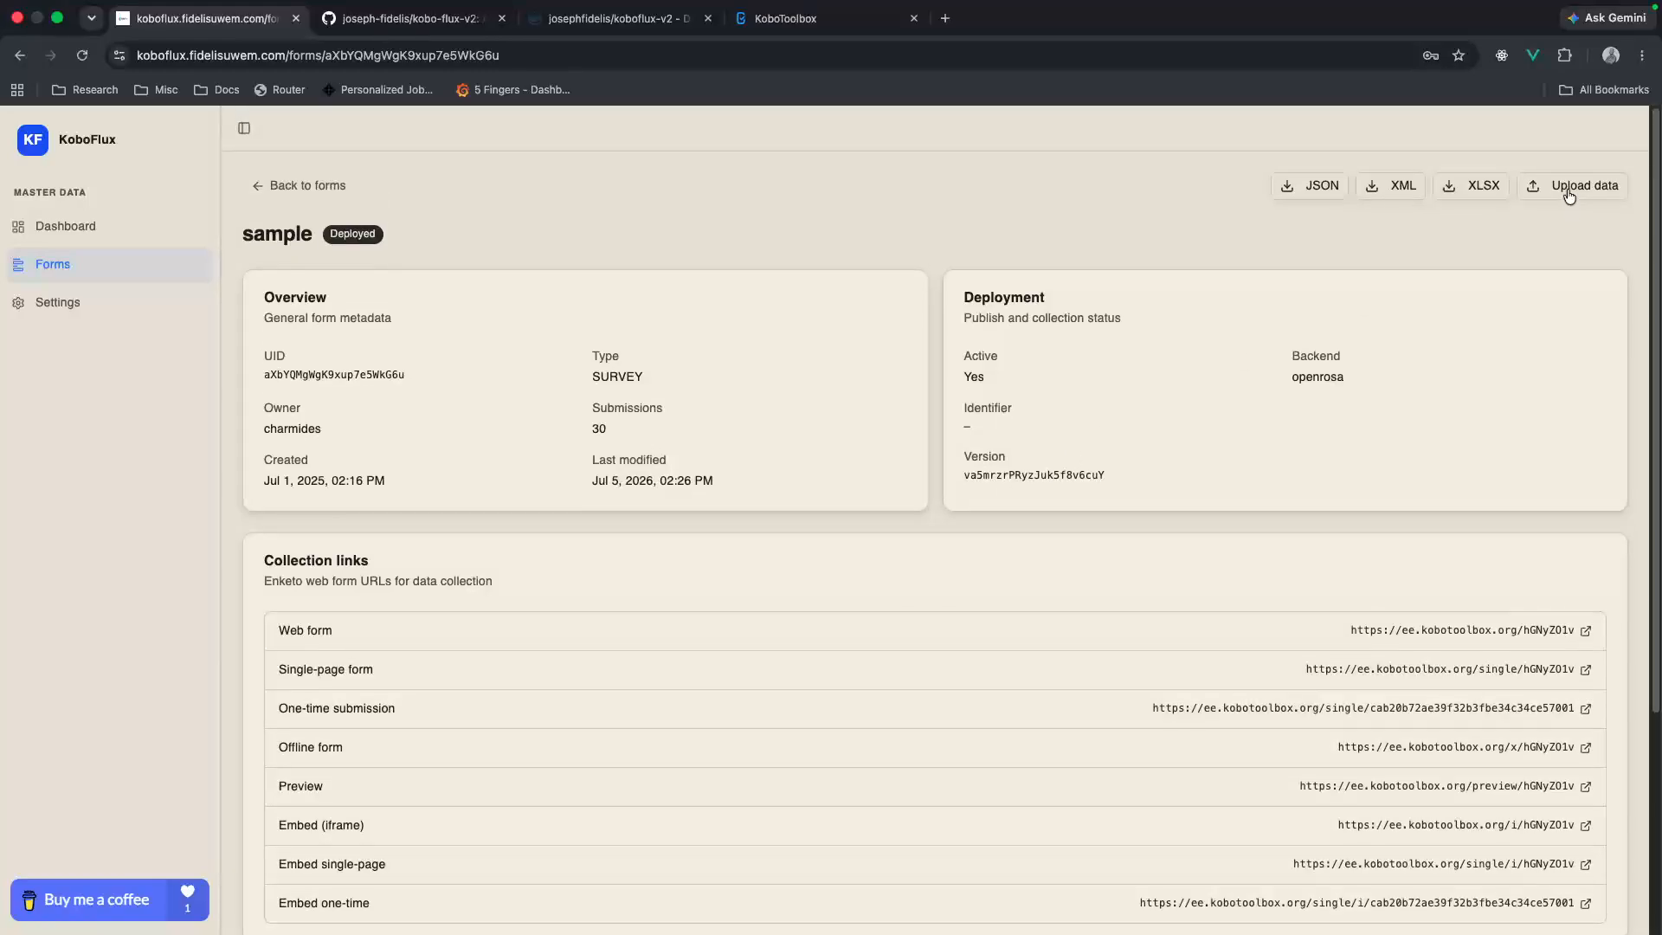
Step: Open the submission upload page for the sample form and download its spreadsheet template
{"action": "left_click", "coordinate": [1571, 149]}
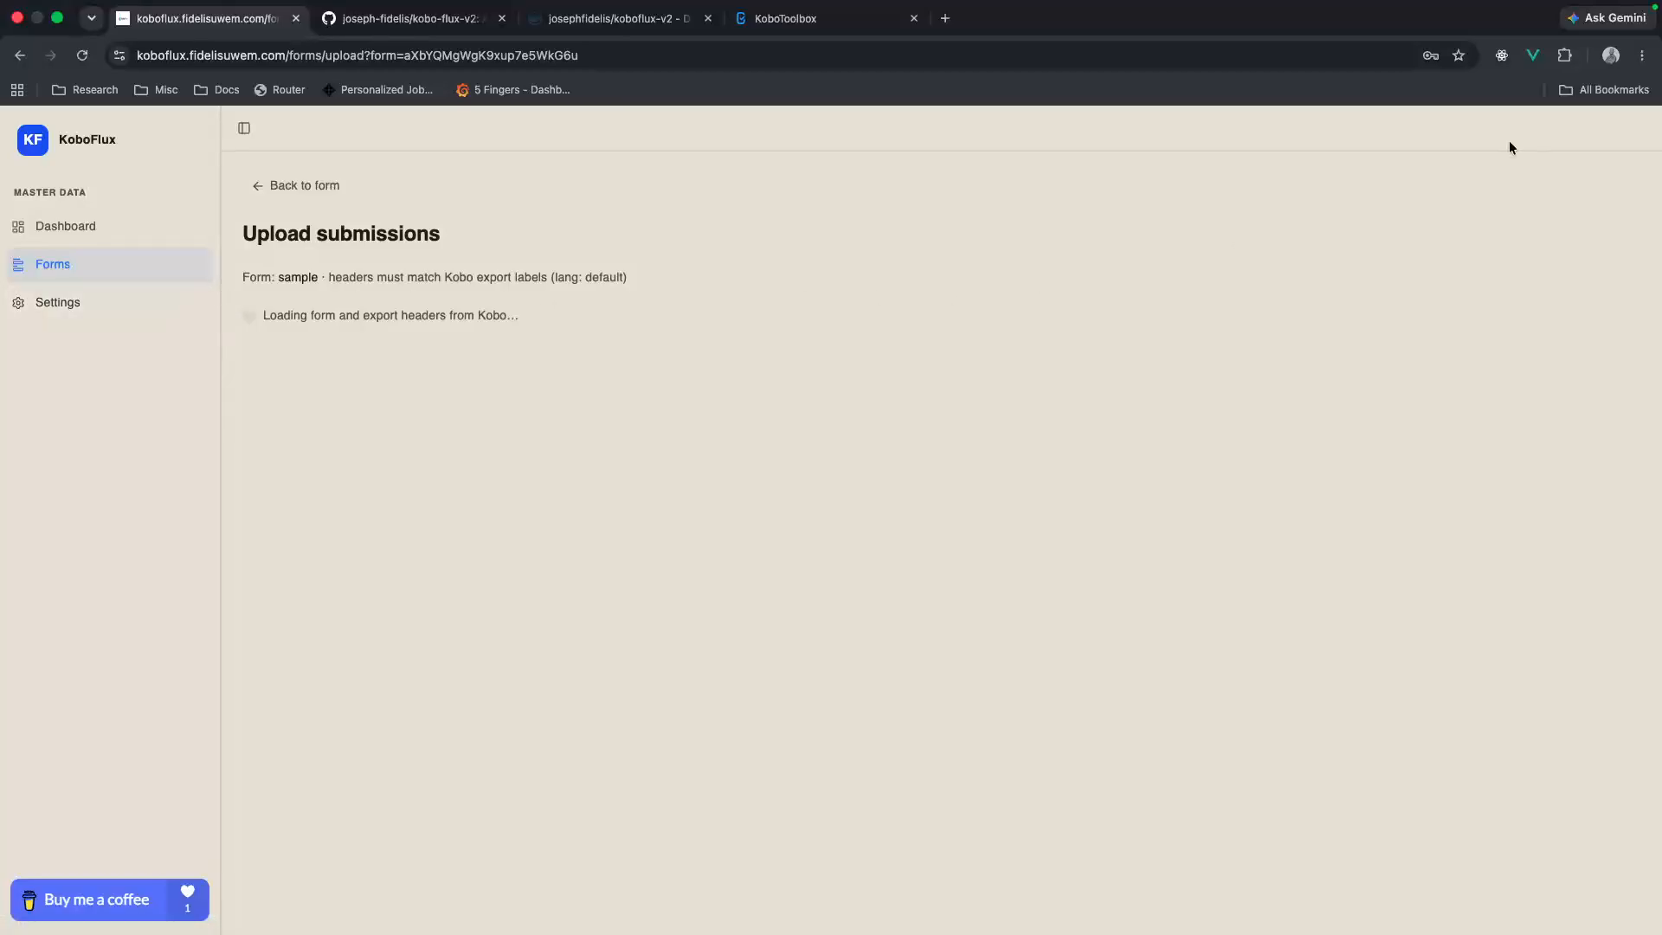
{"action": "left_click", "coordinate": [102, 278]}
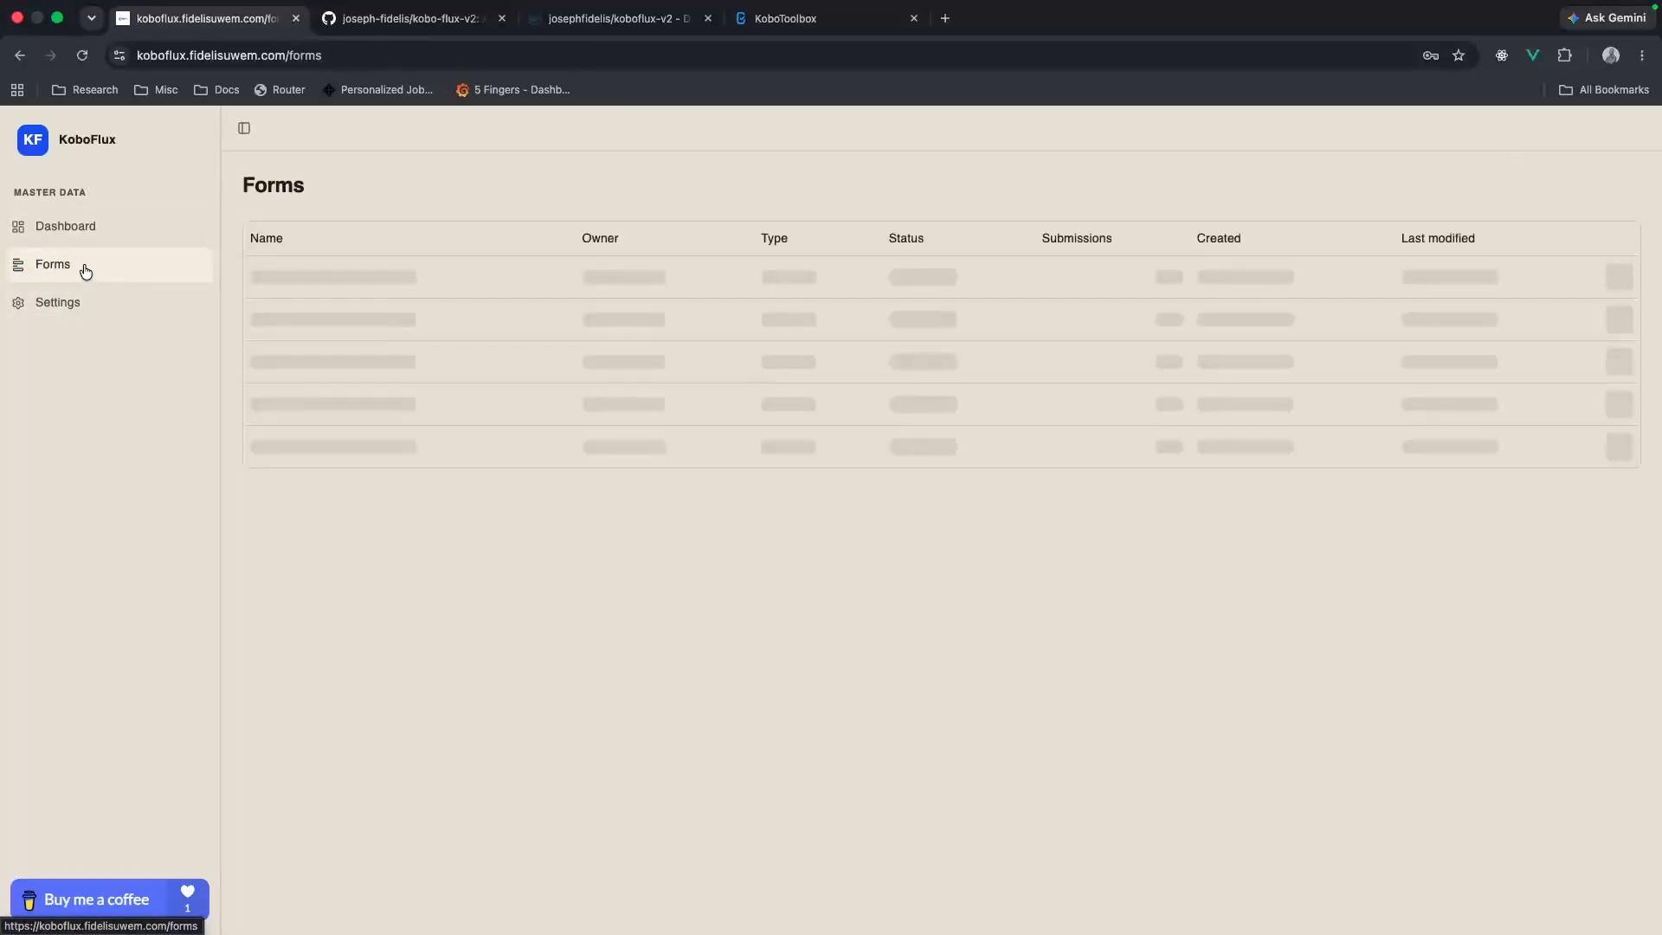
{"action": "left_click", "coordinate": [1619, 276]}
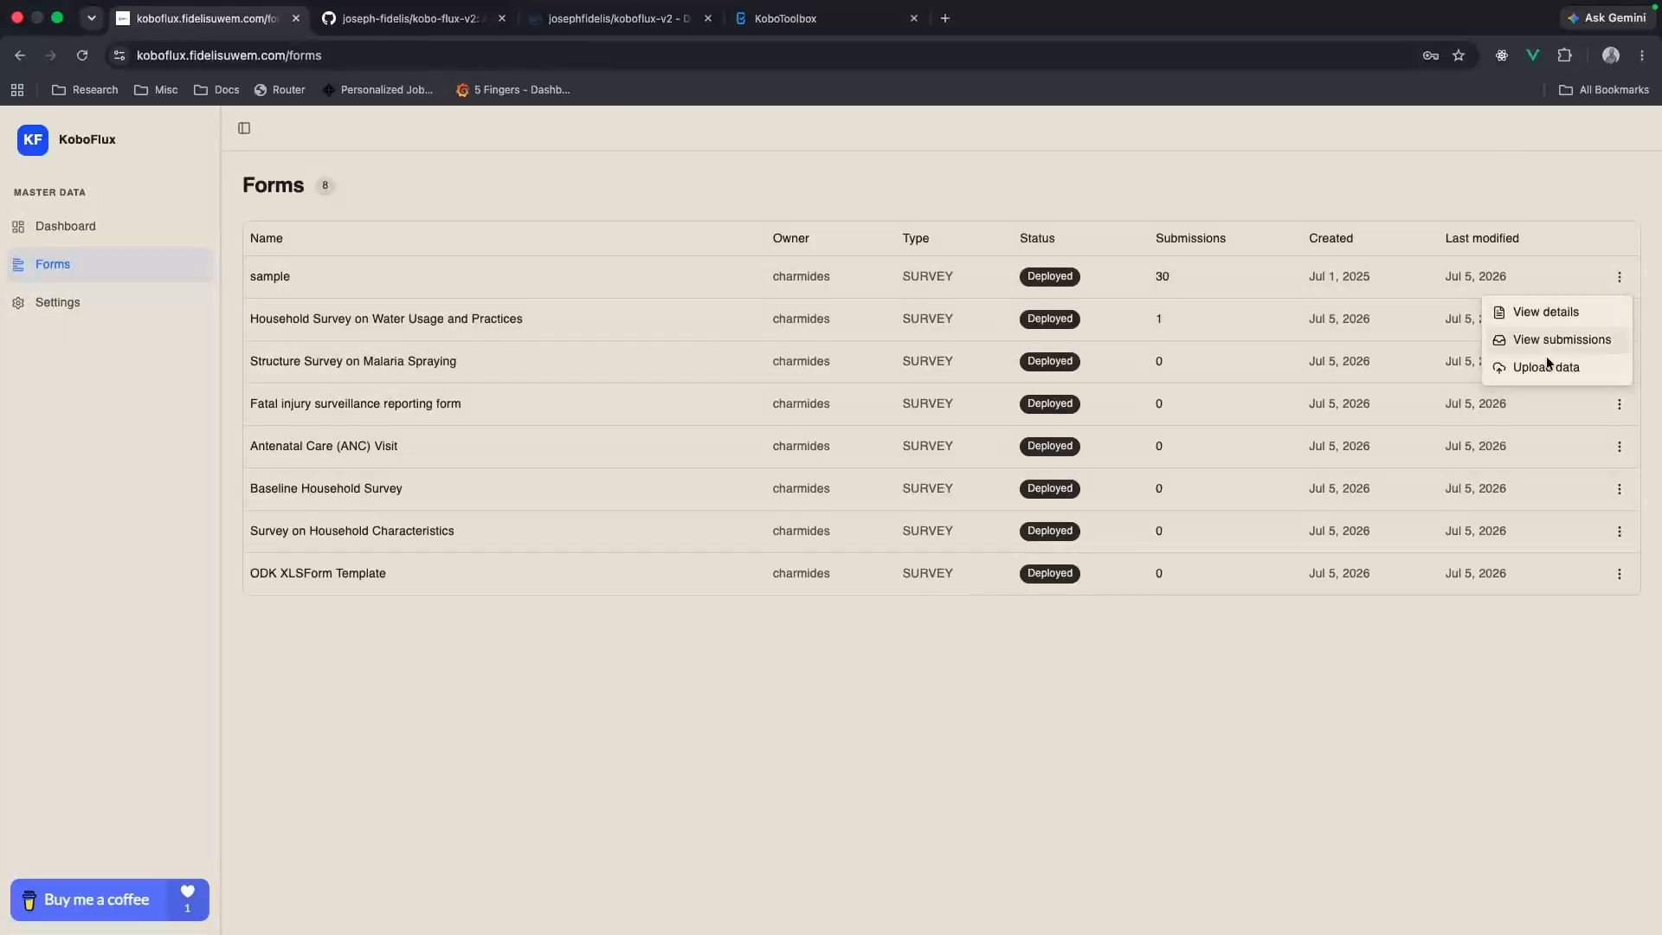
{"action": "left_click", "coordinate": [1529, 371]}
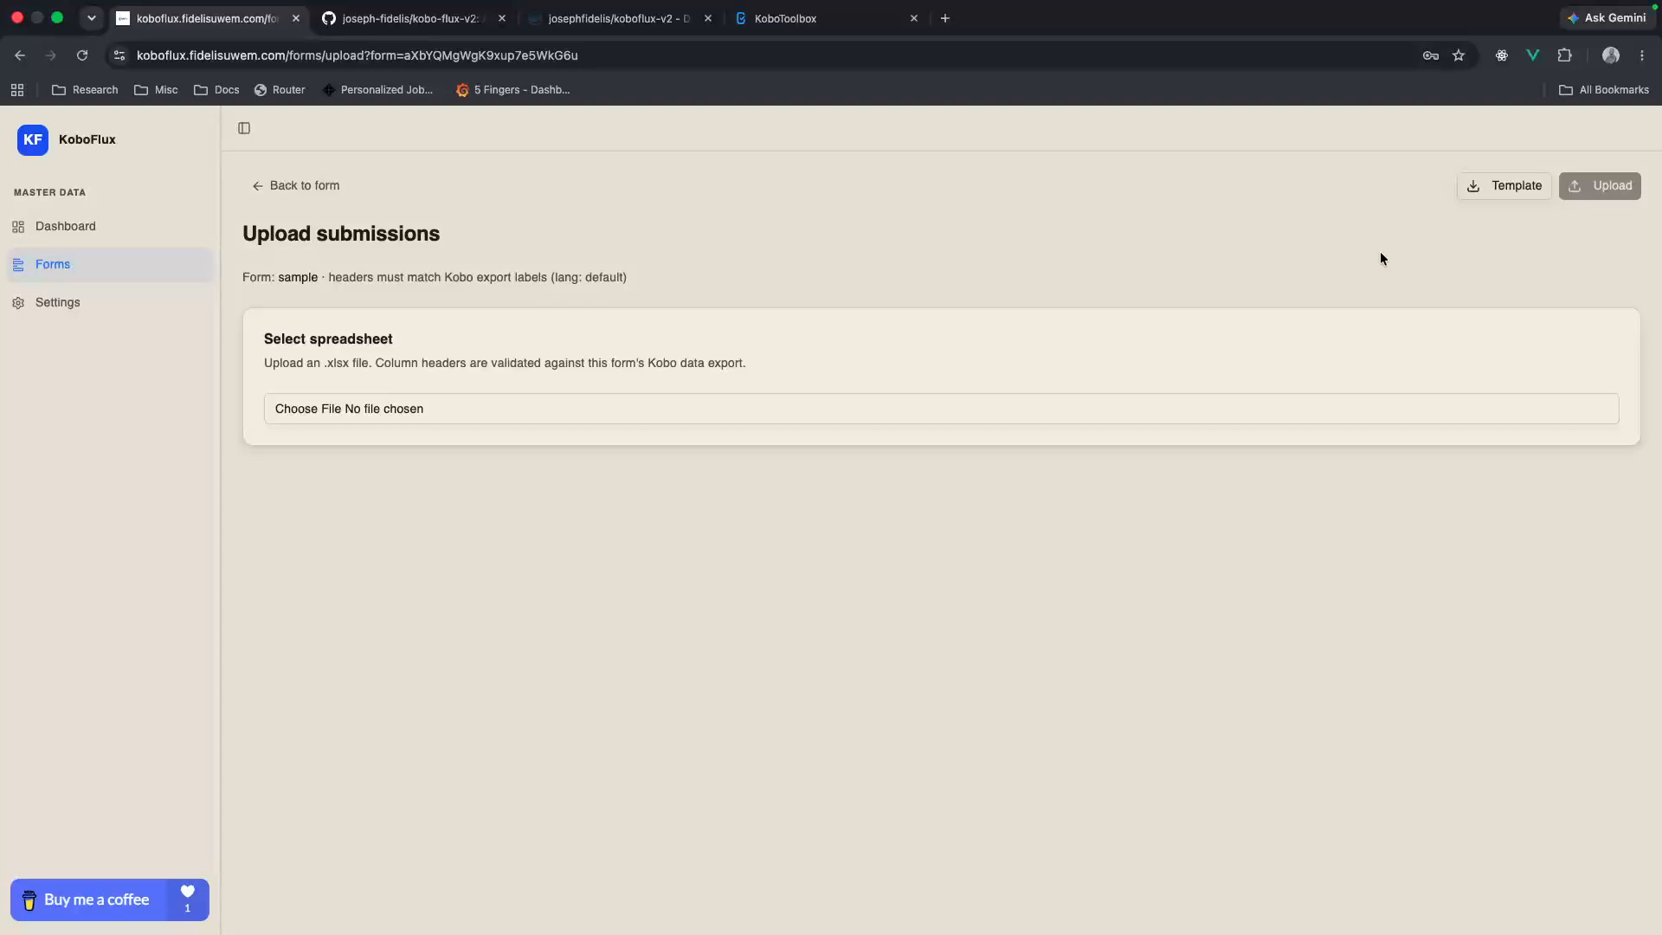
{"action": "left_click", "coordinate": [1482, 189]}
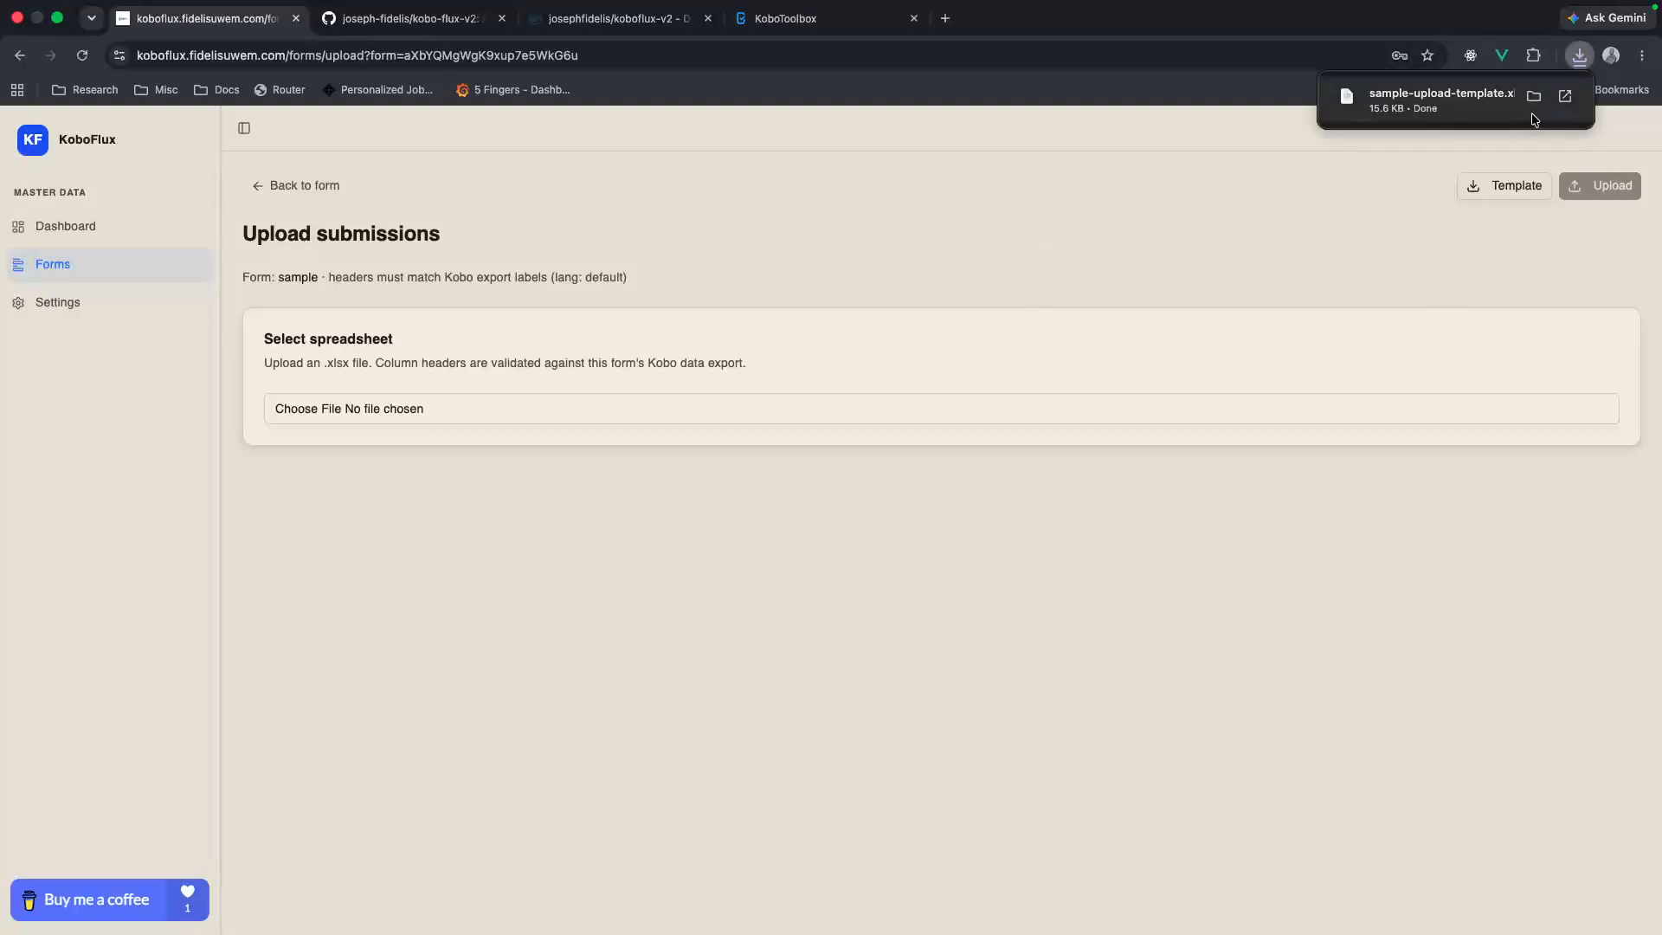
Step: Open sheets.google.com in a new browser tab and create a blank spreadsheet
{"action": "left_click", "coordinate": [945, 18]}
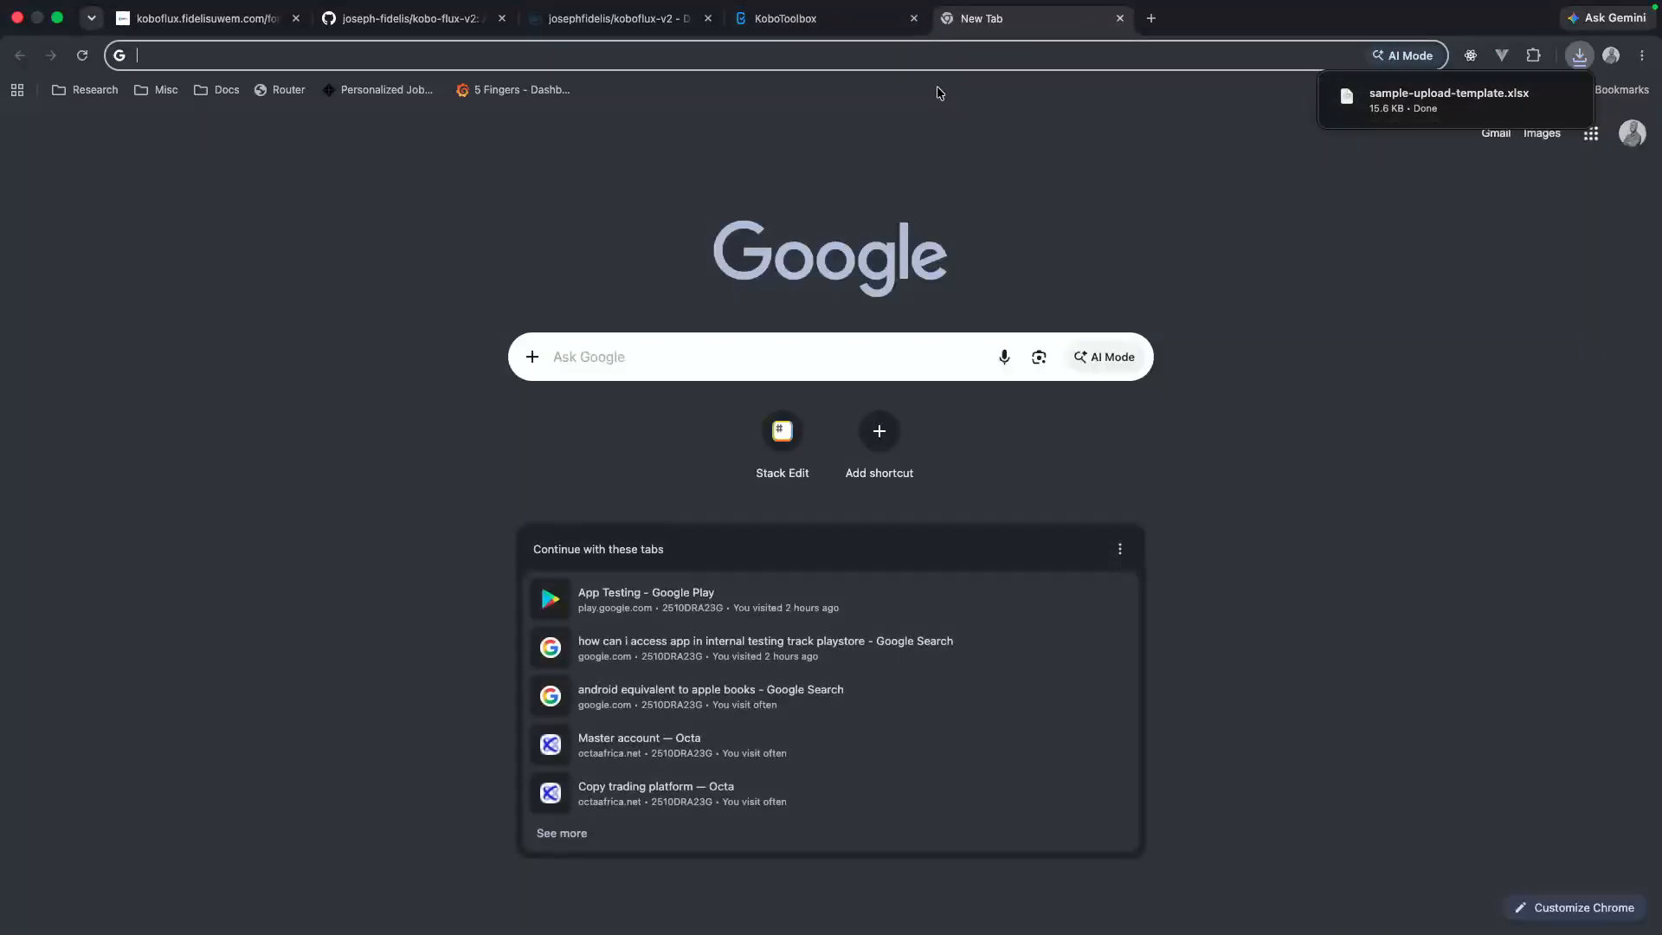
{"action": "type", "text": "shee"}
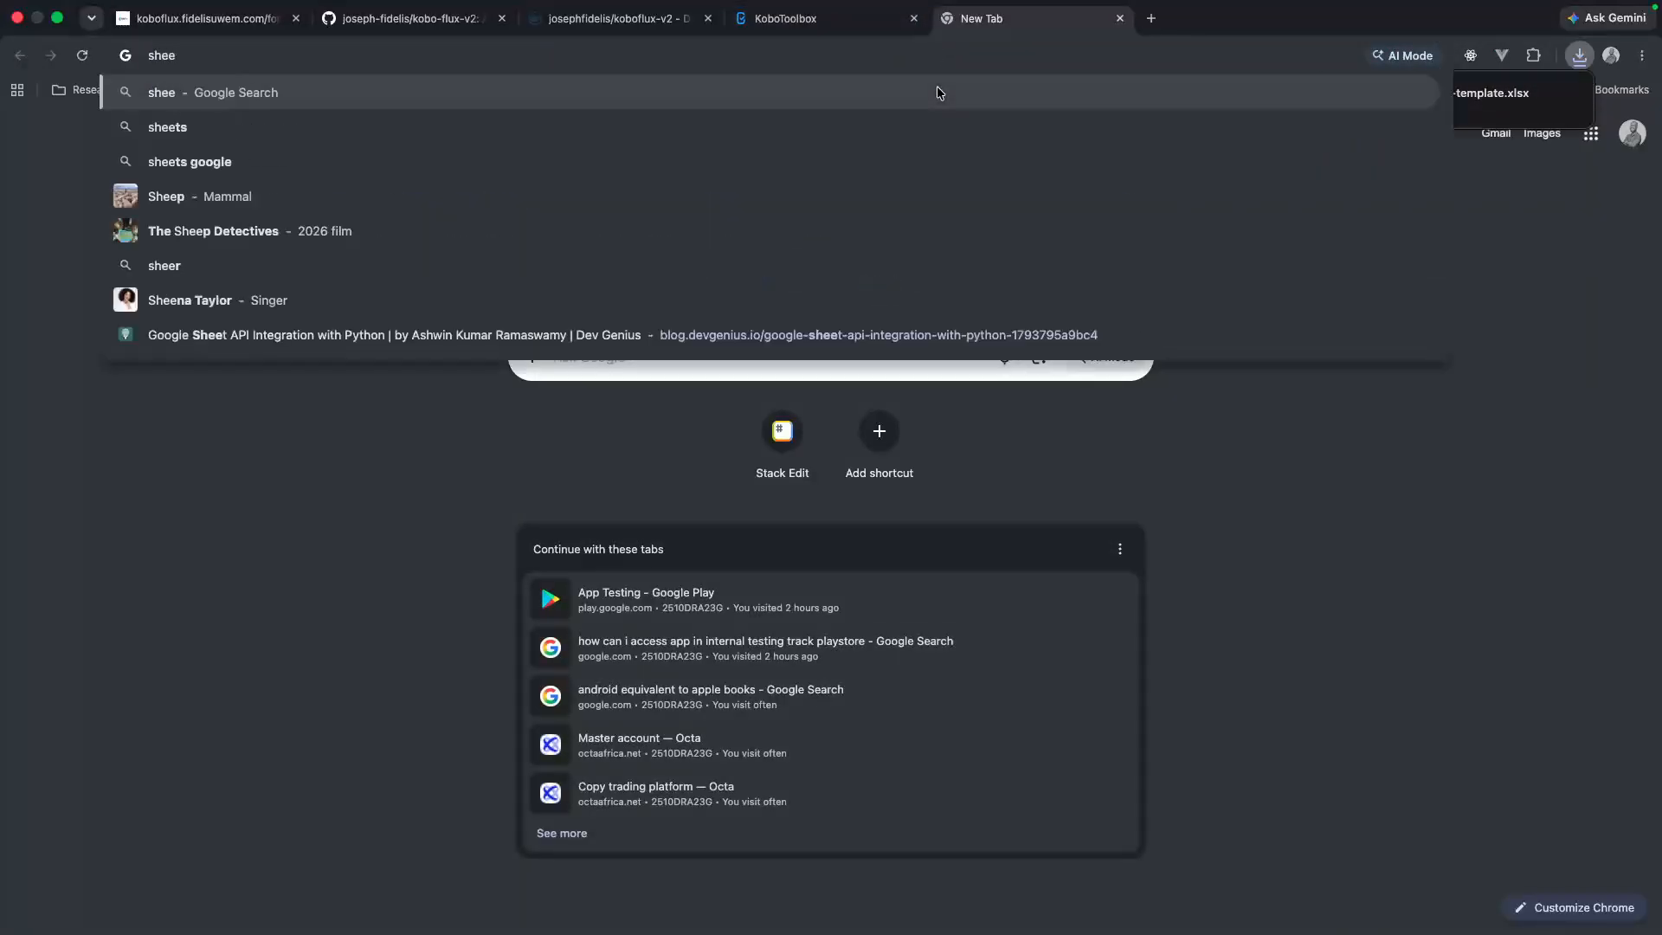
{"action": "type", "text": "ts"}
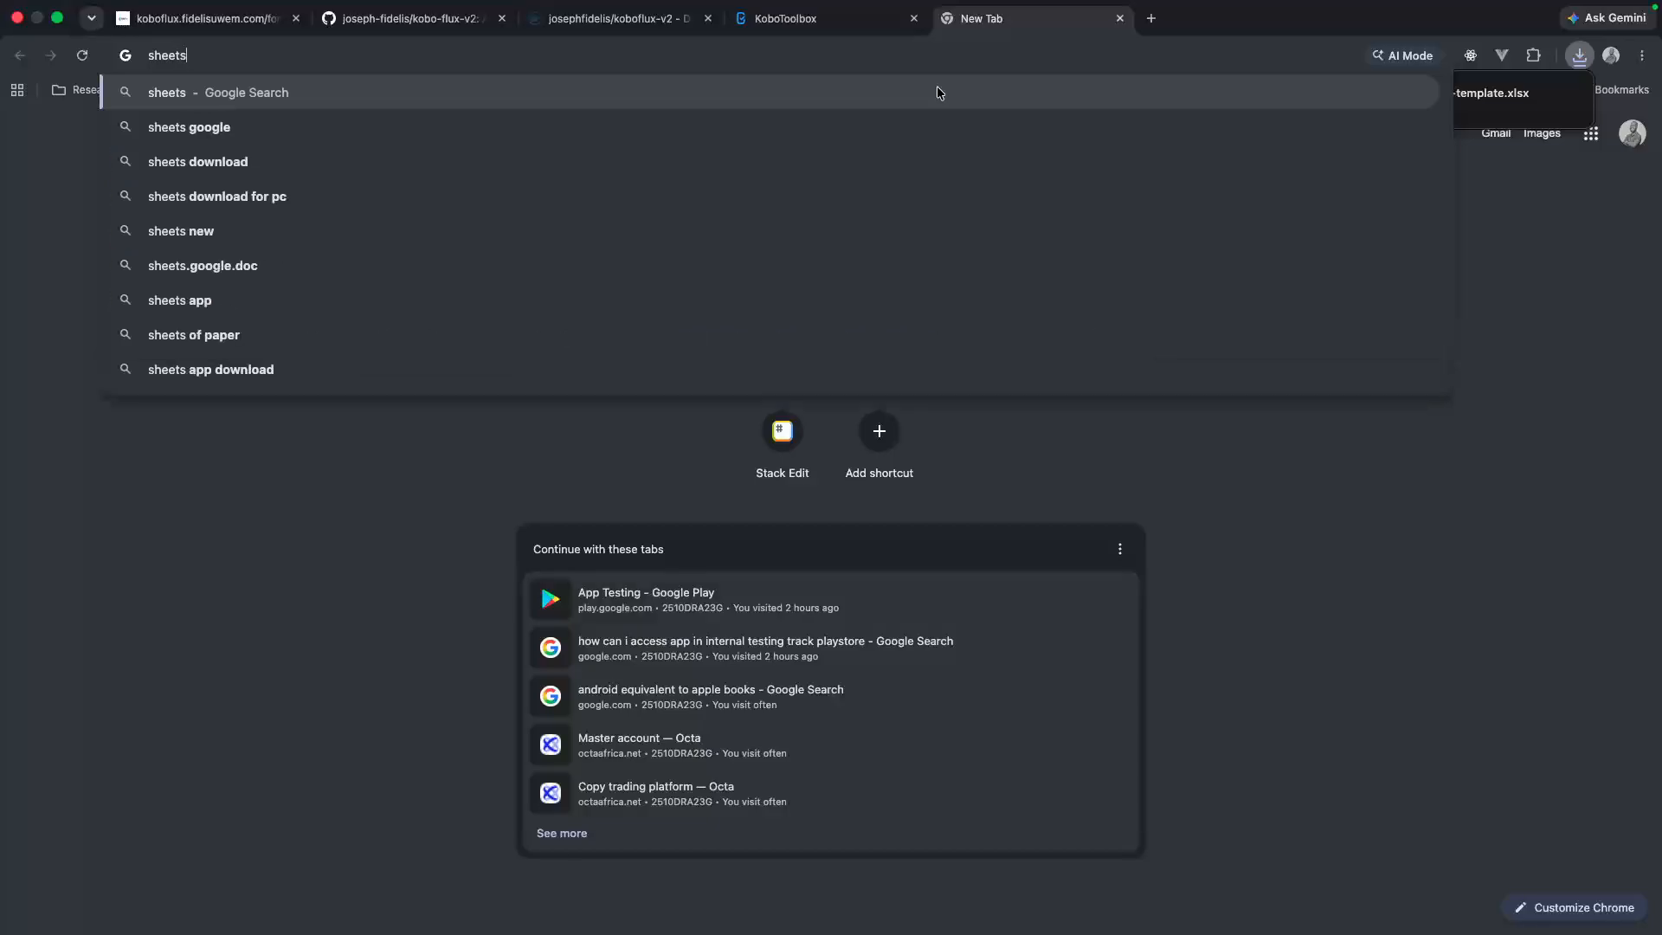
{"action": "type", "text": ".google.com"}
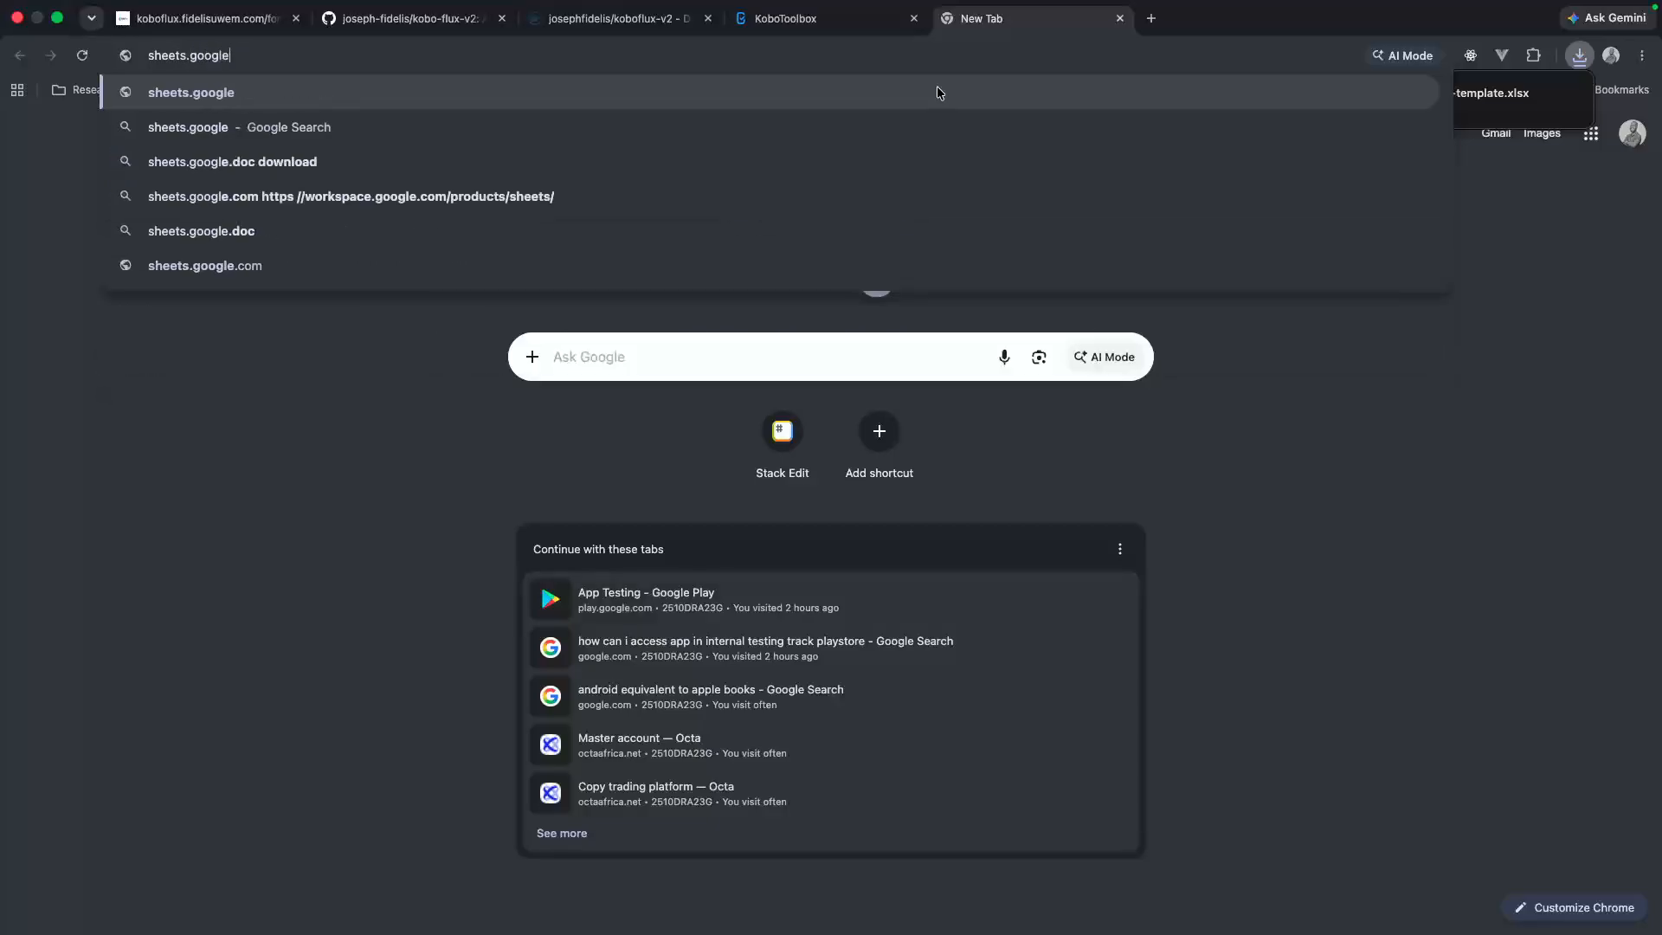
{"action": "key", "text": "Return"}
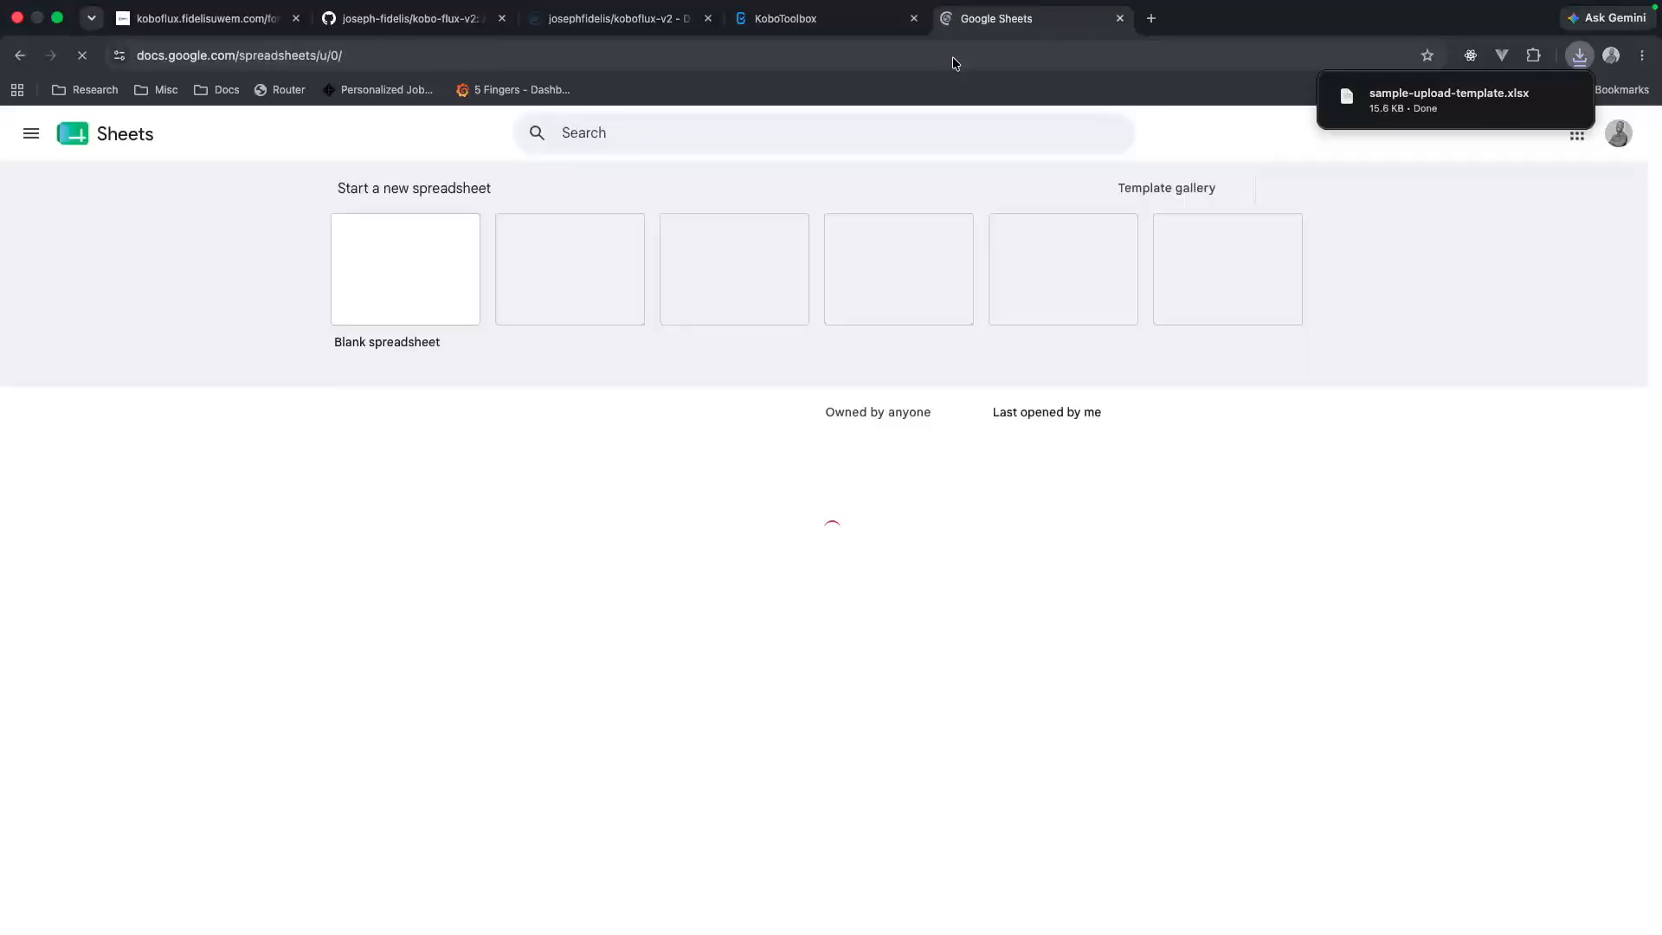
{"action": "left_click", "coordinate": [417, 303]}
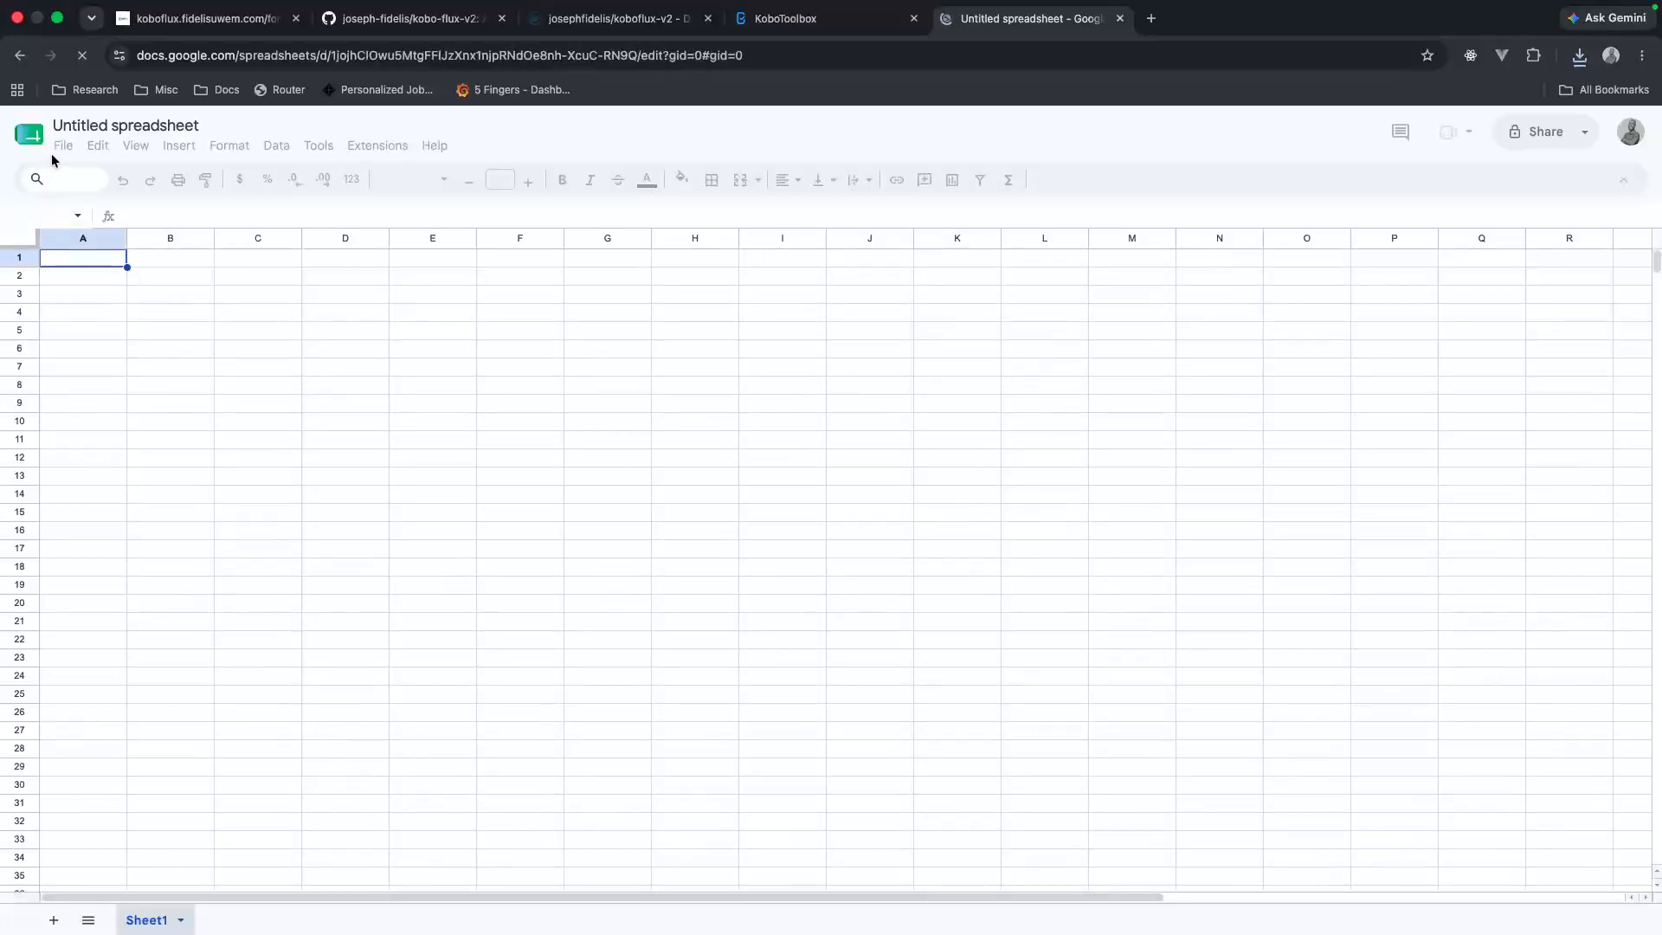
Step: Upload the downloaded sample-upload-template.xlsx to open it in Google Sheets, and dismiss the tip about tables
{"action": "left_click", "coordinate": [62, 148]}
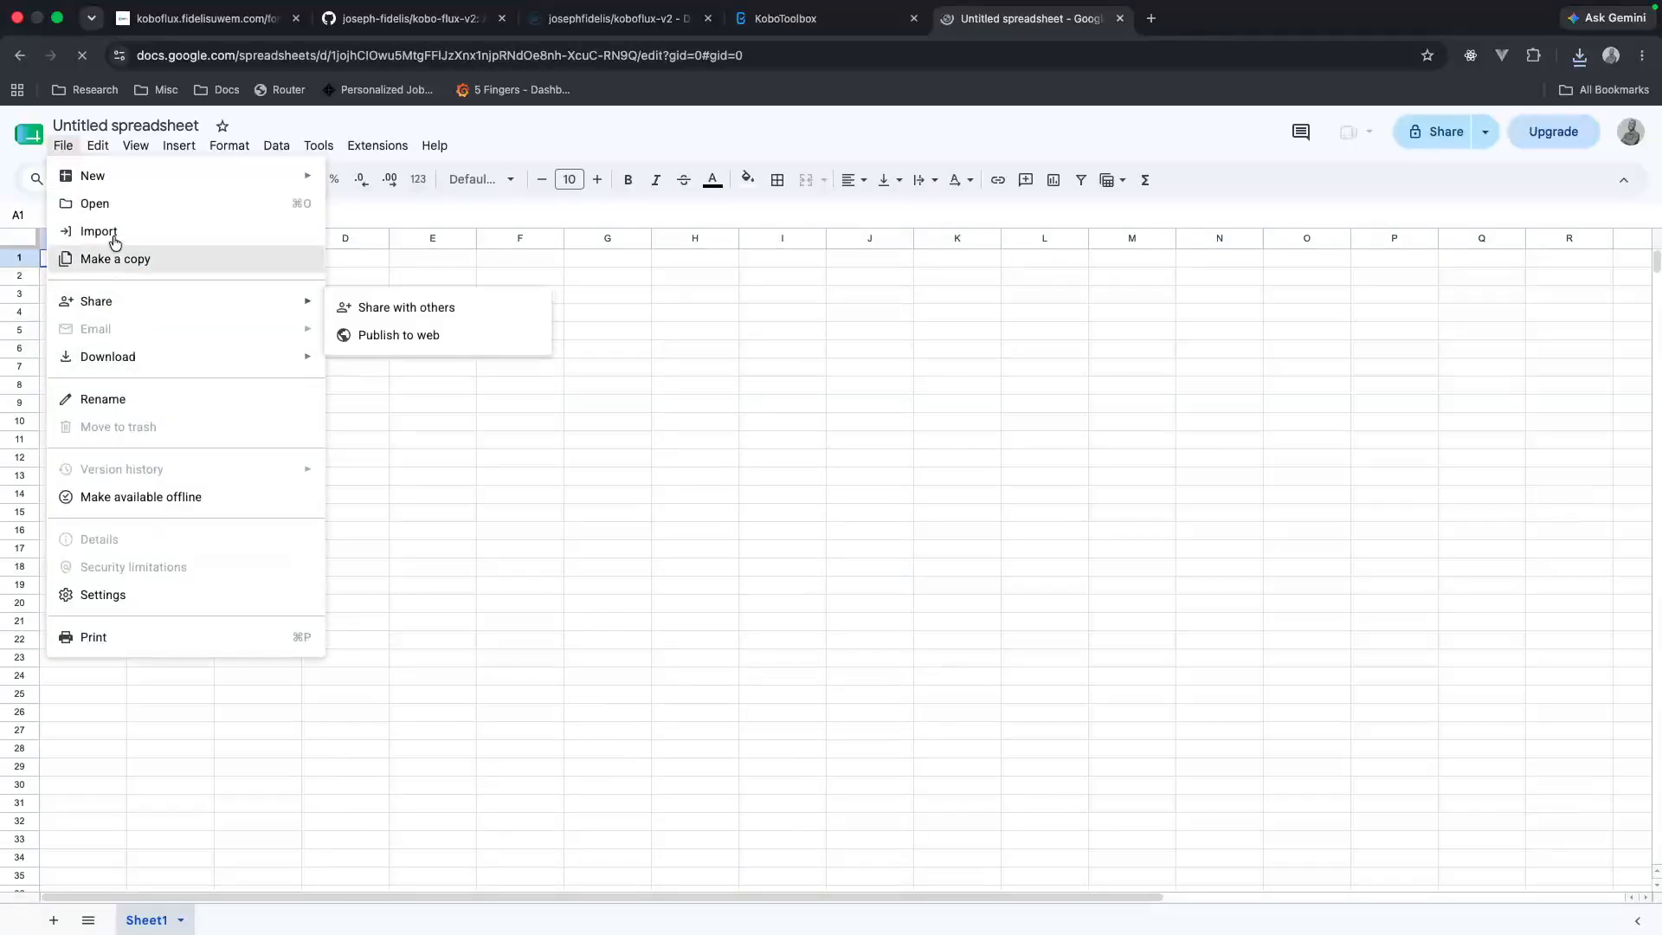
{"action": "left_click", "coordinate": [117, 217]}
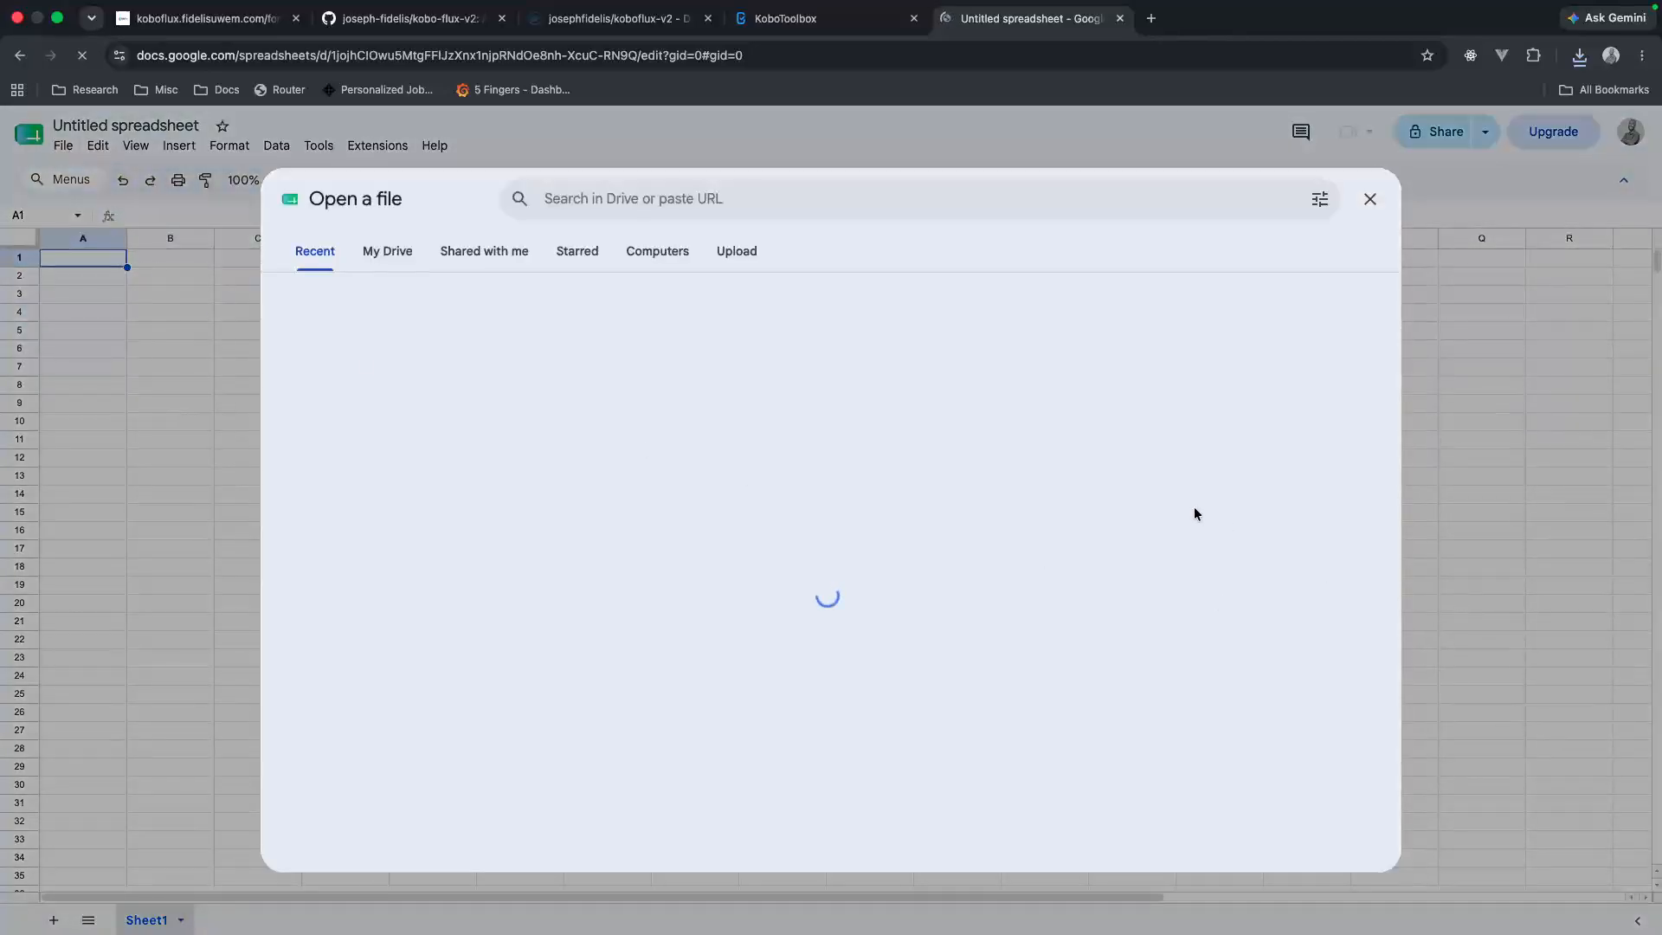
{"action": "left_click", "coordinate": [735, 260]}
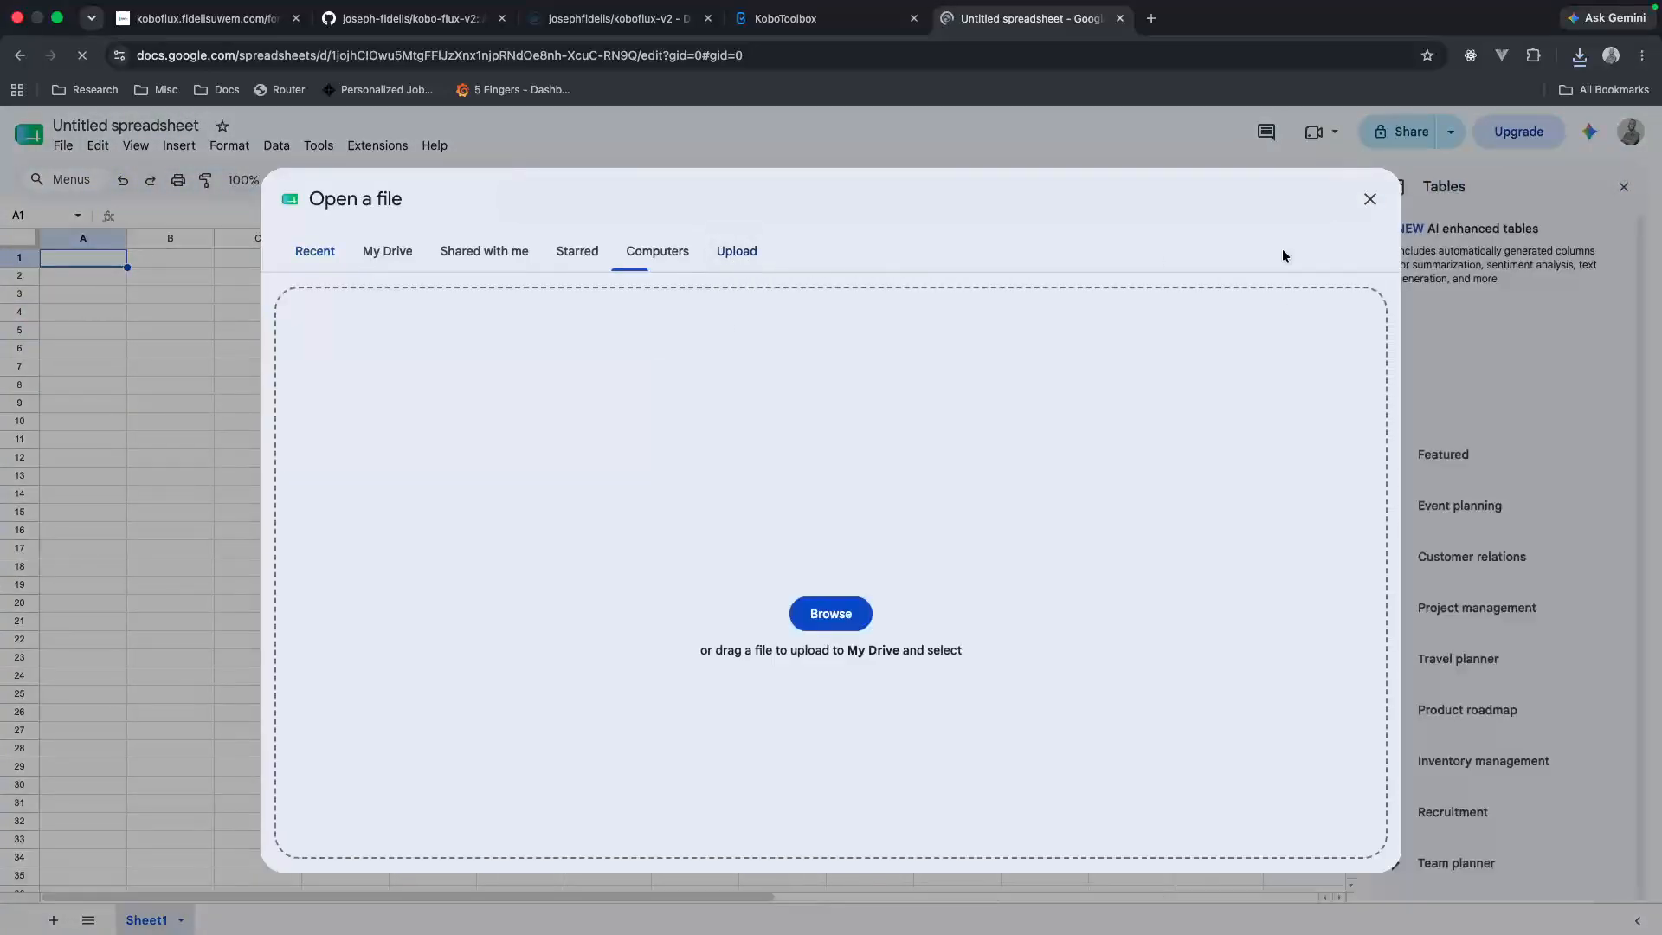
{"action": "left_click", "coordinate": [1580, 55]}
{"action": "left_click_drag", "start_coordinate": [1437, 134], "coordinate": [940, 543]}
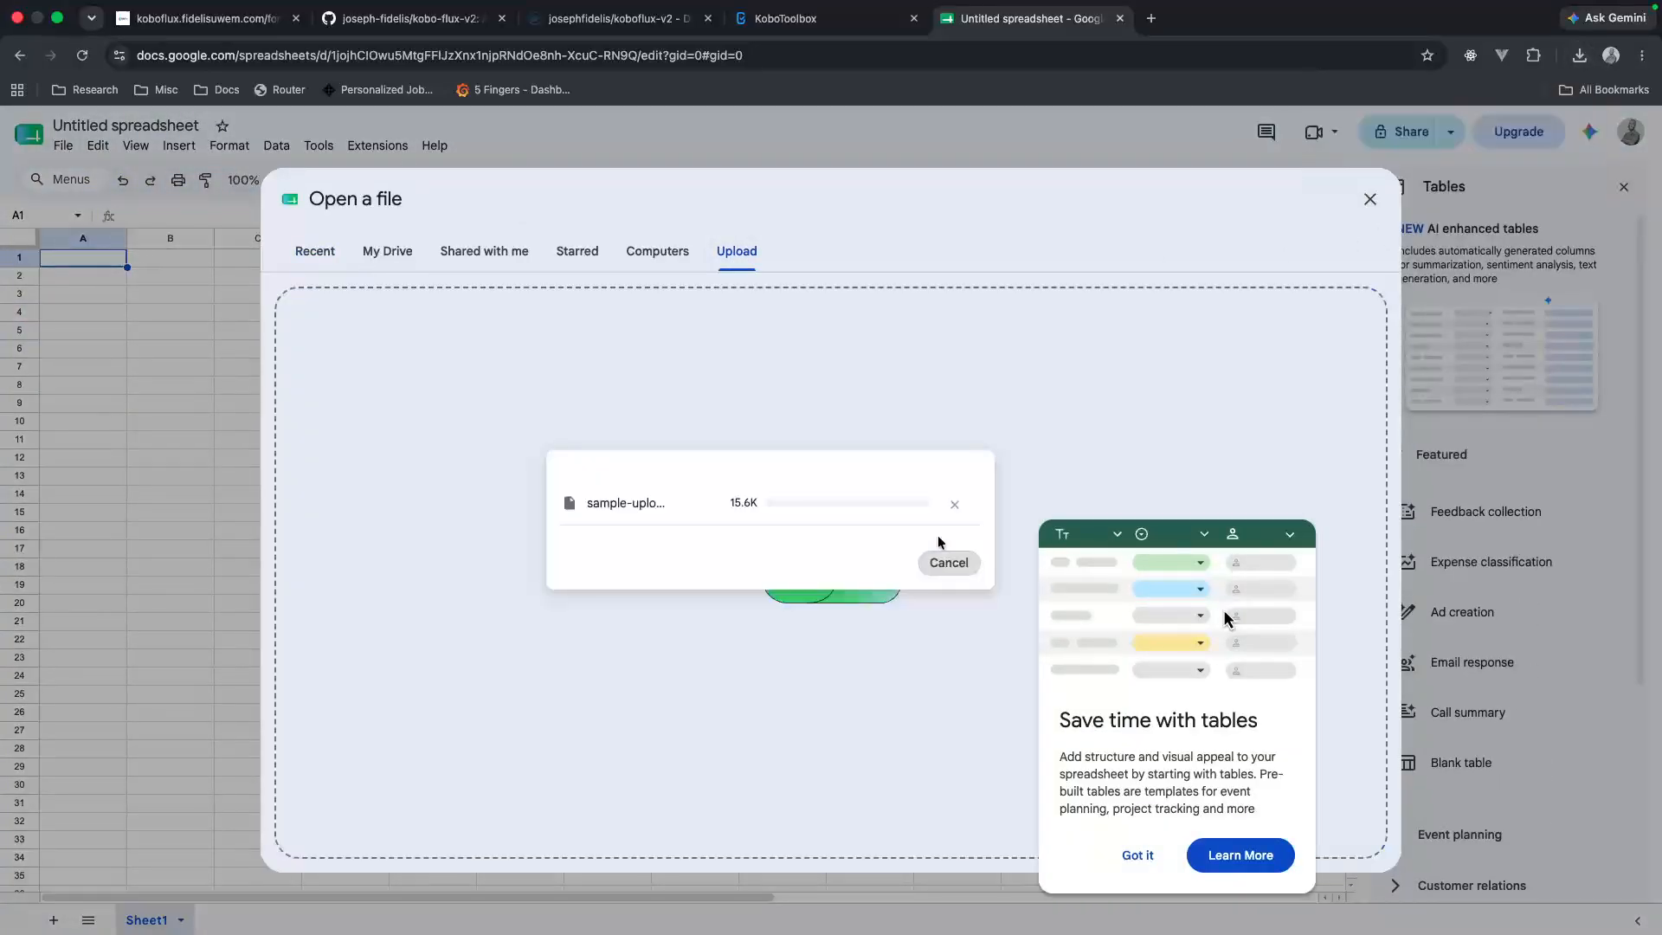
{"action": "left_click", "coordinate": [1137, 857]}
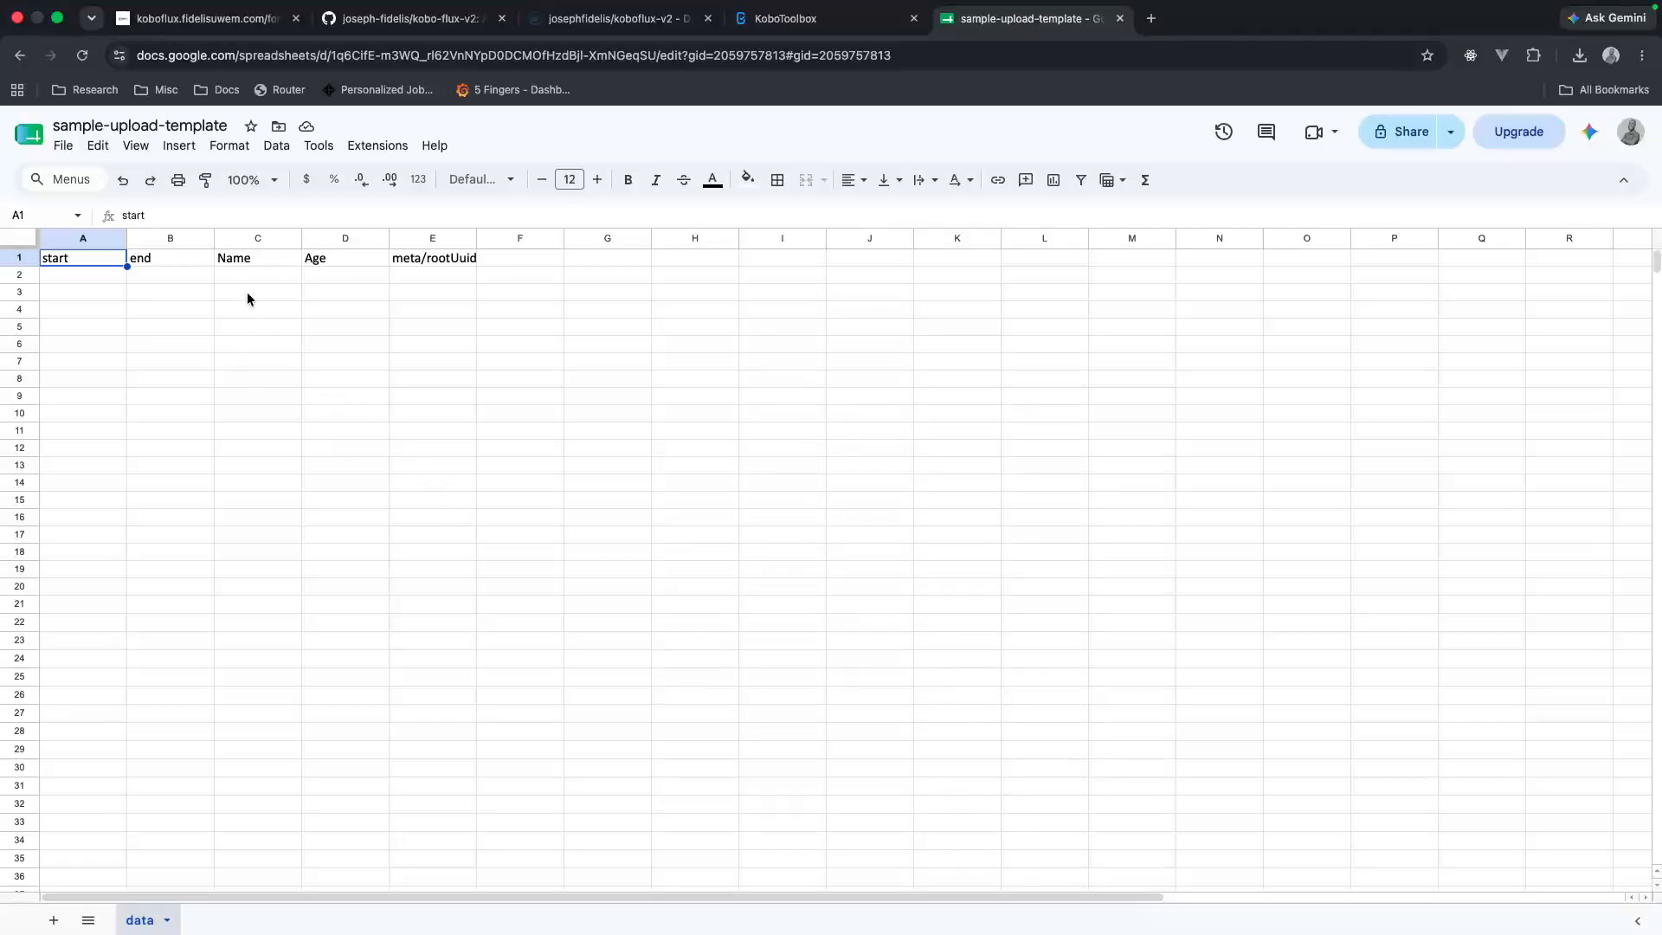
Step: Look over the template's header row, then fill row 2 with the Name TEst and the Age test
{"action": "left_click", "coordinate": [185, 269]}
{"action": "left_click", "coordinate": [19, 257]}
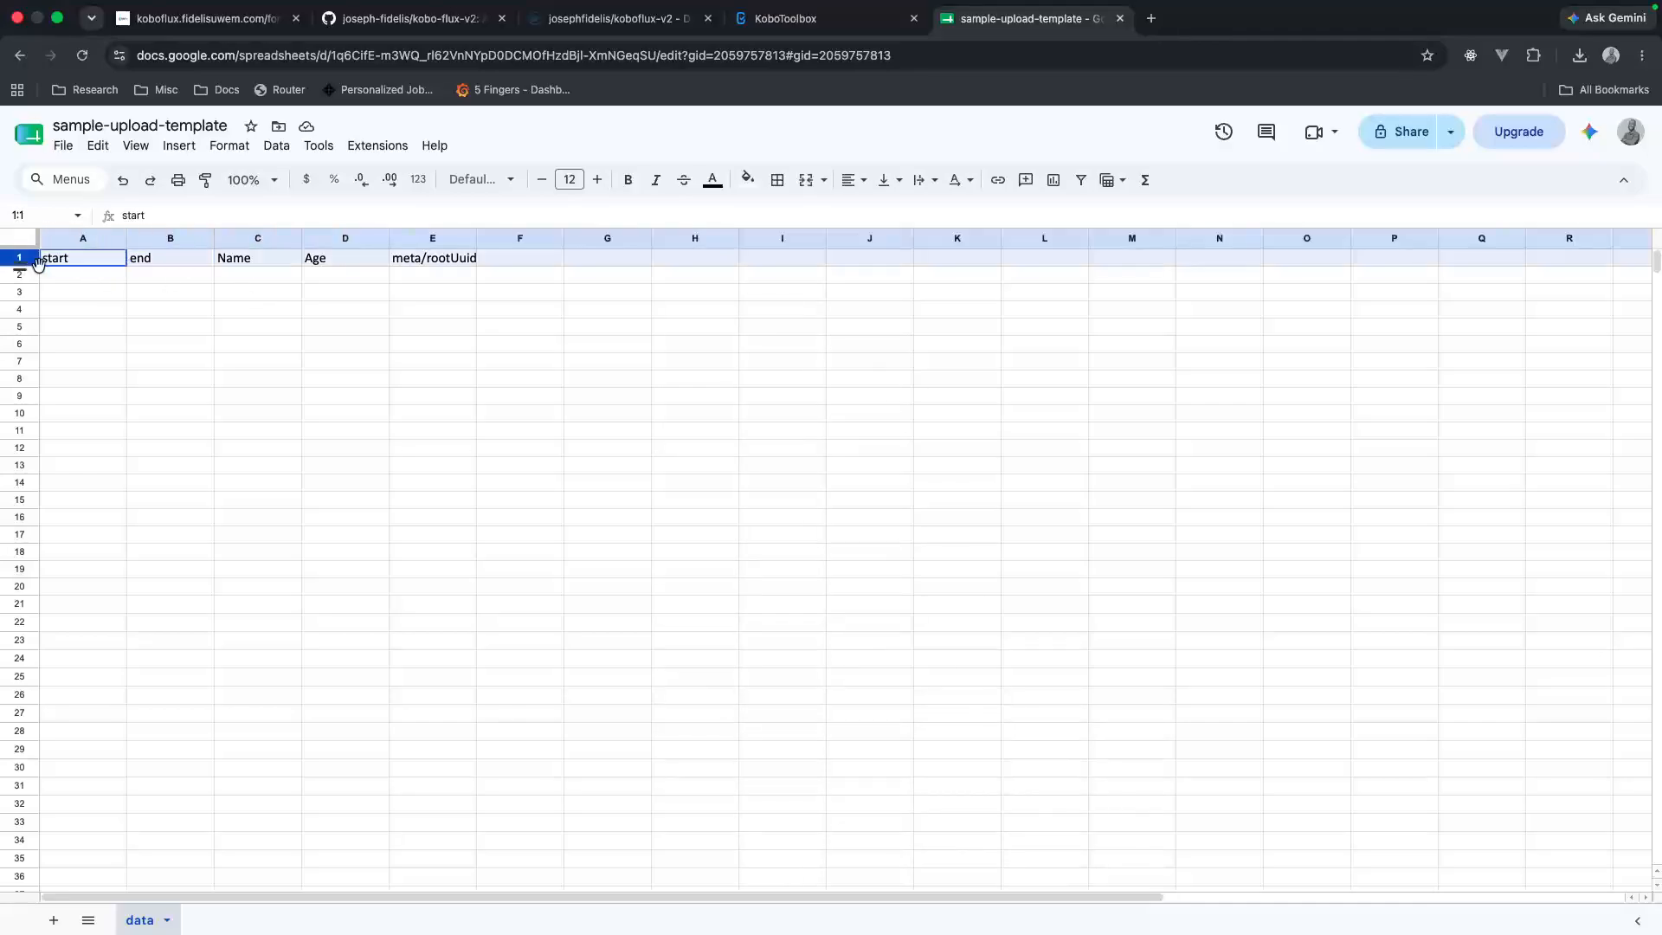
{"action": "left_click", "coordinate": [142, 265]}
{"action": "left_click", "coordinate": [456, 259]}
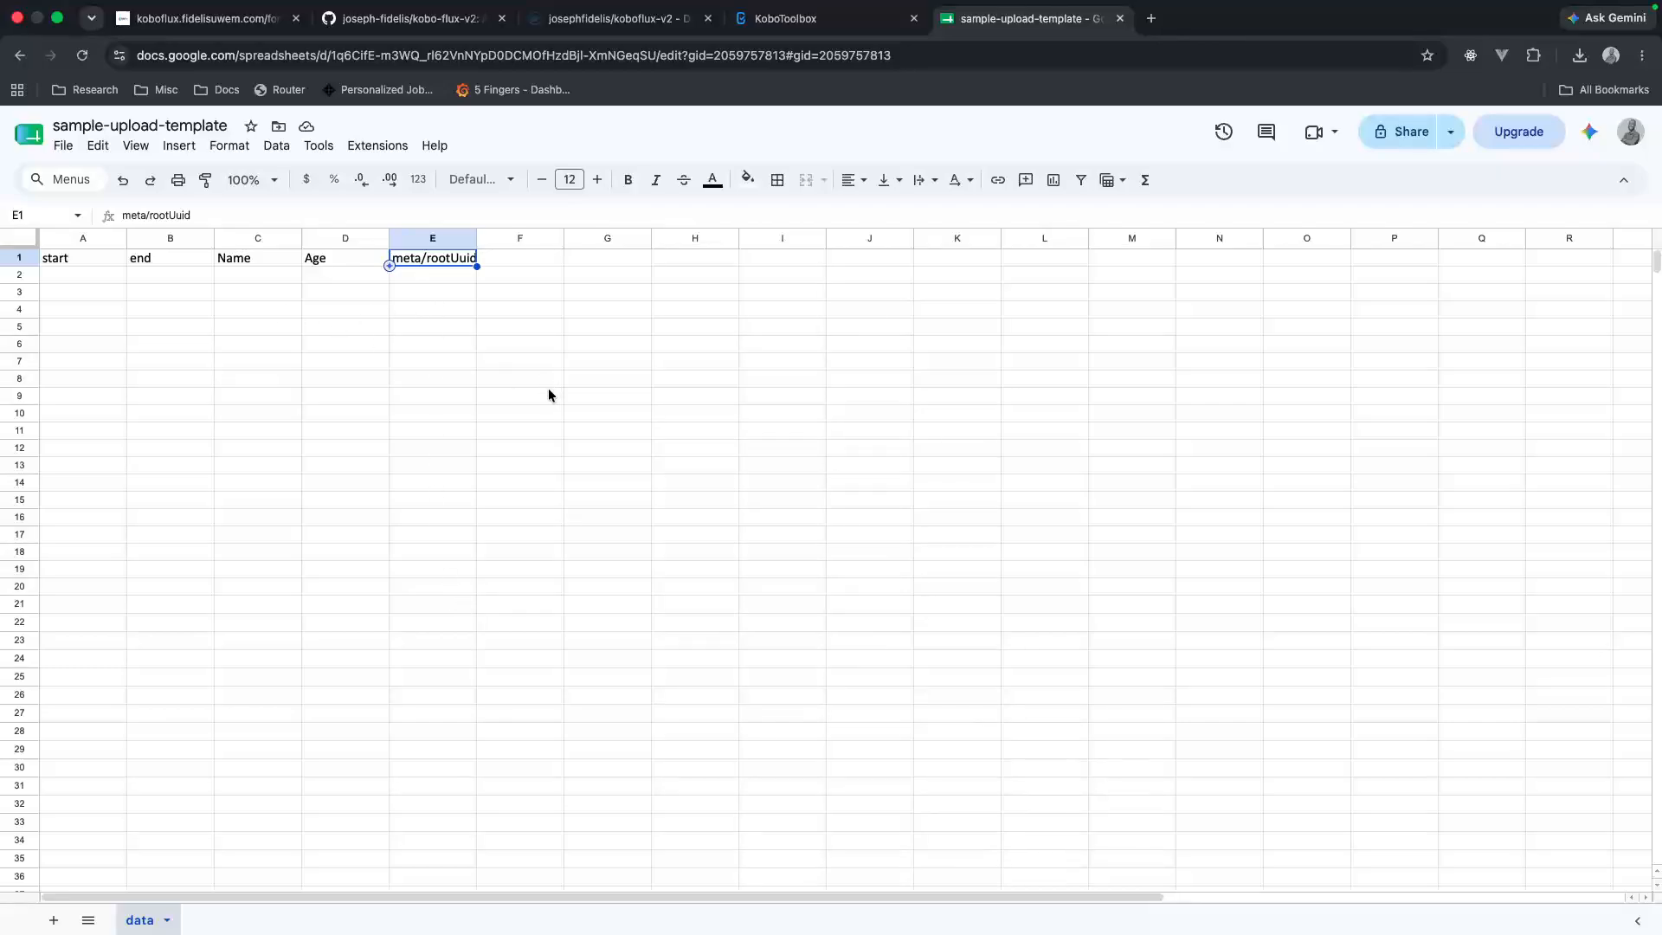
{"action": "left_click", "coordinate": [253, 275]}
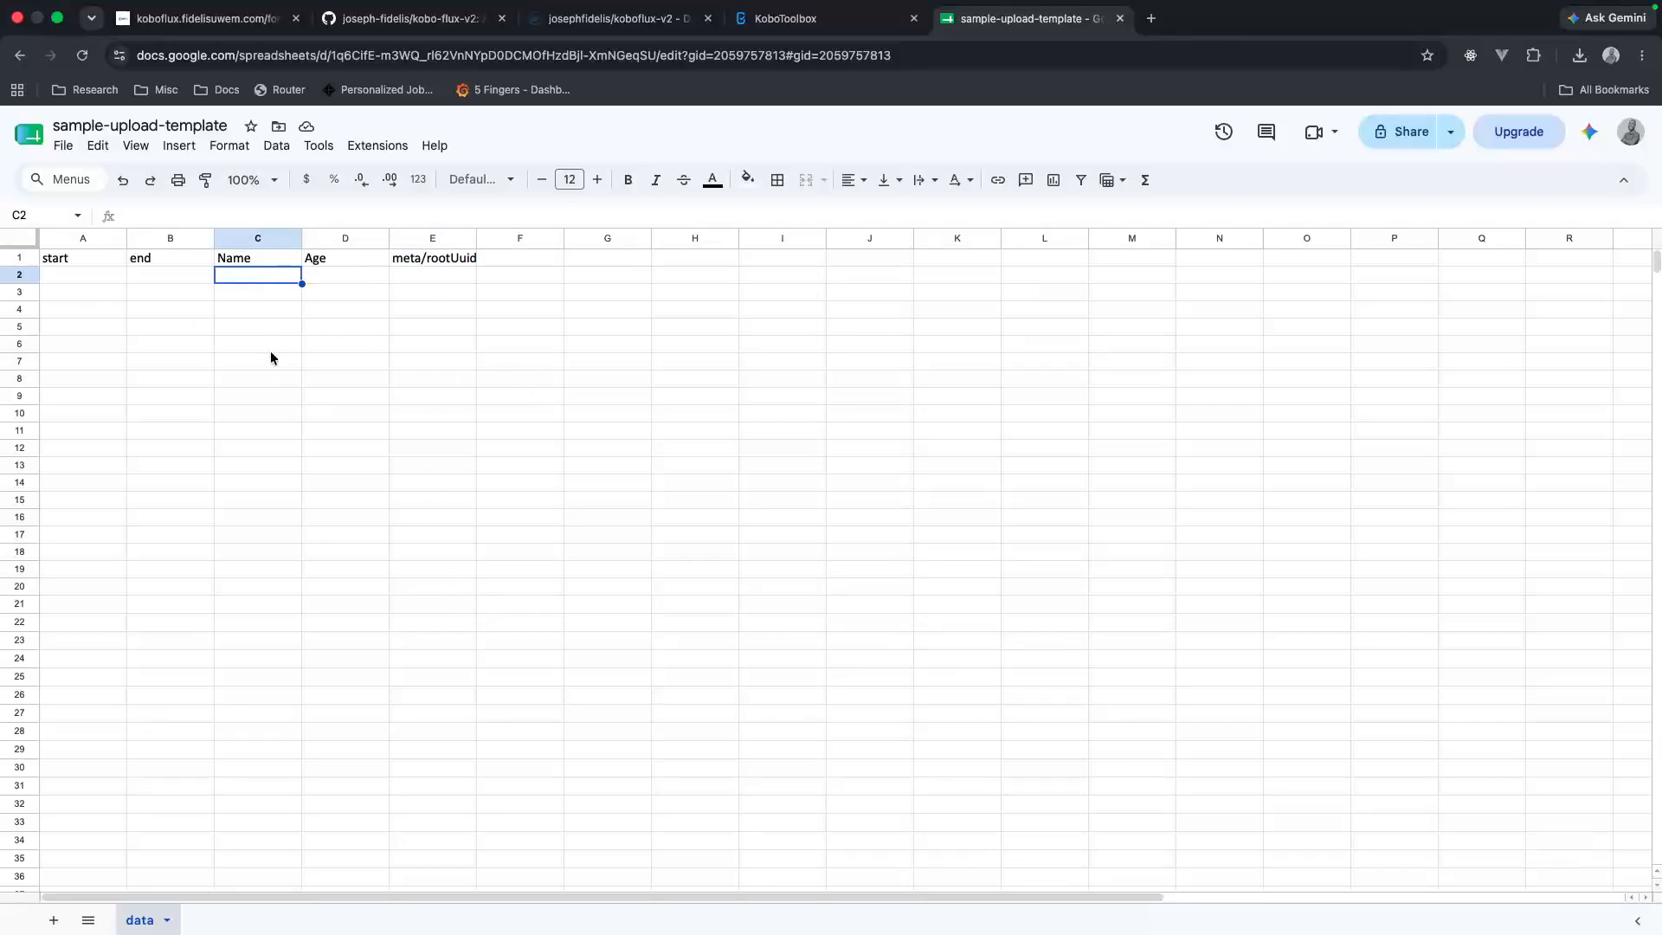
{"action": "type", "text": "TEst"}
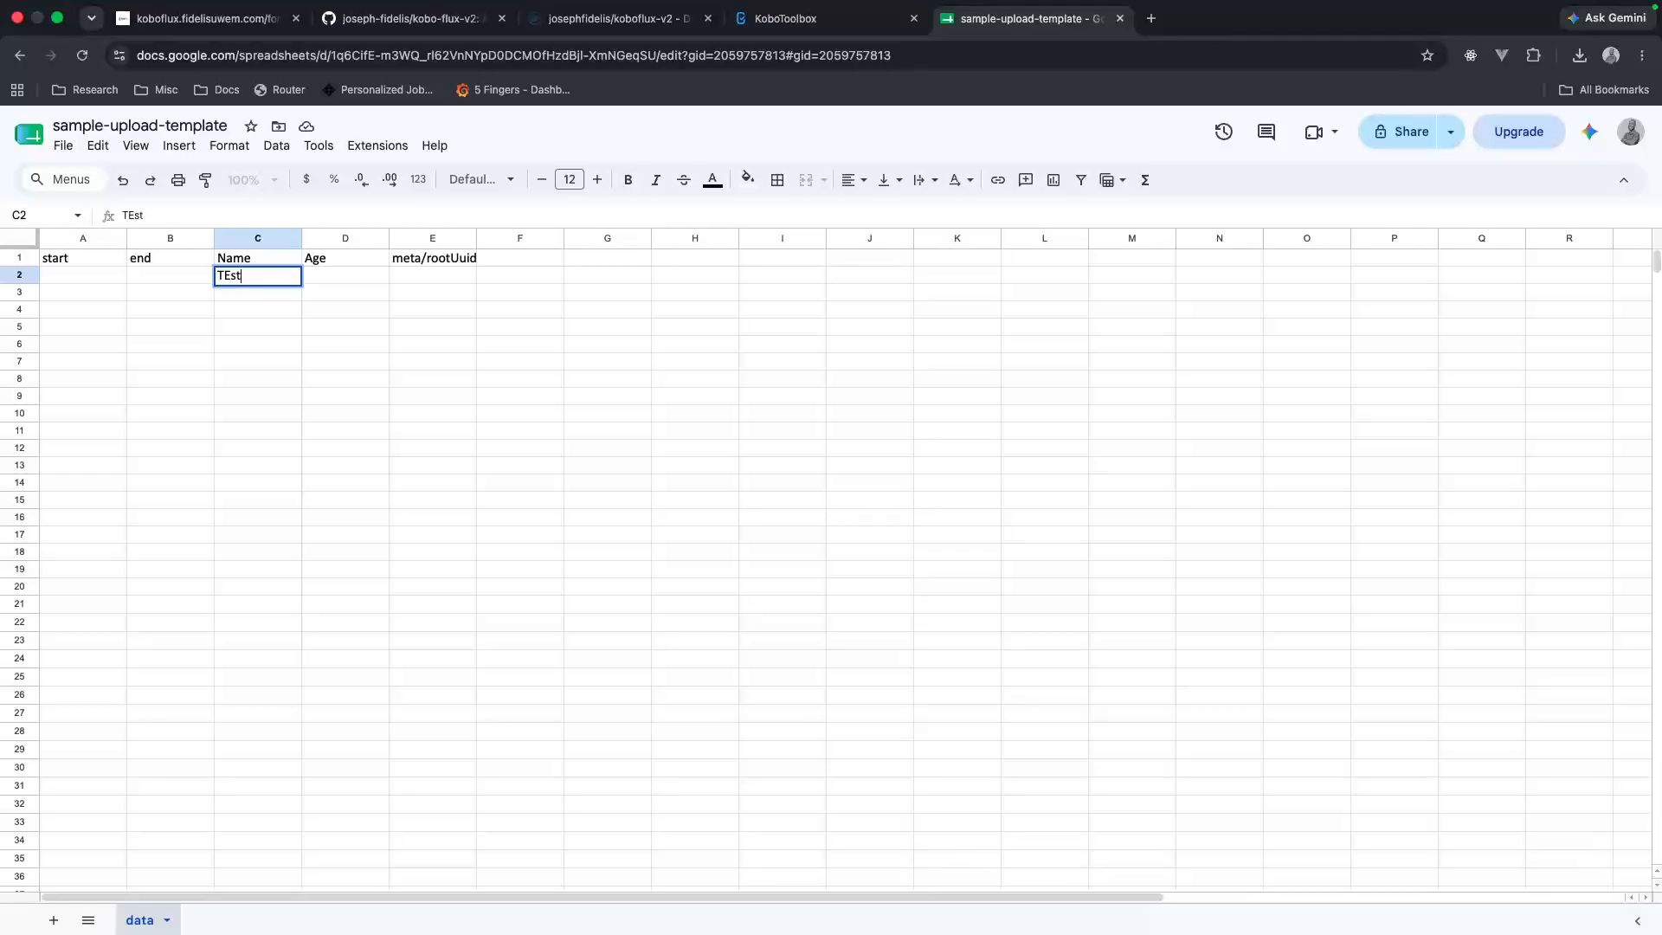
{"action": "key", "text": "Tab"}
{"action": "type", "text": "test"}
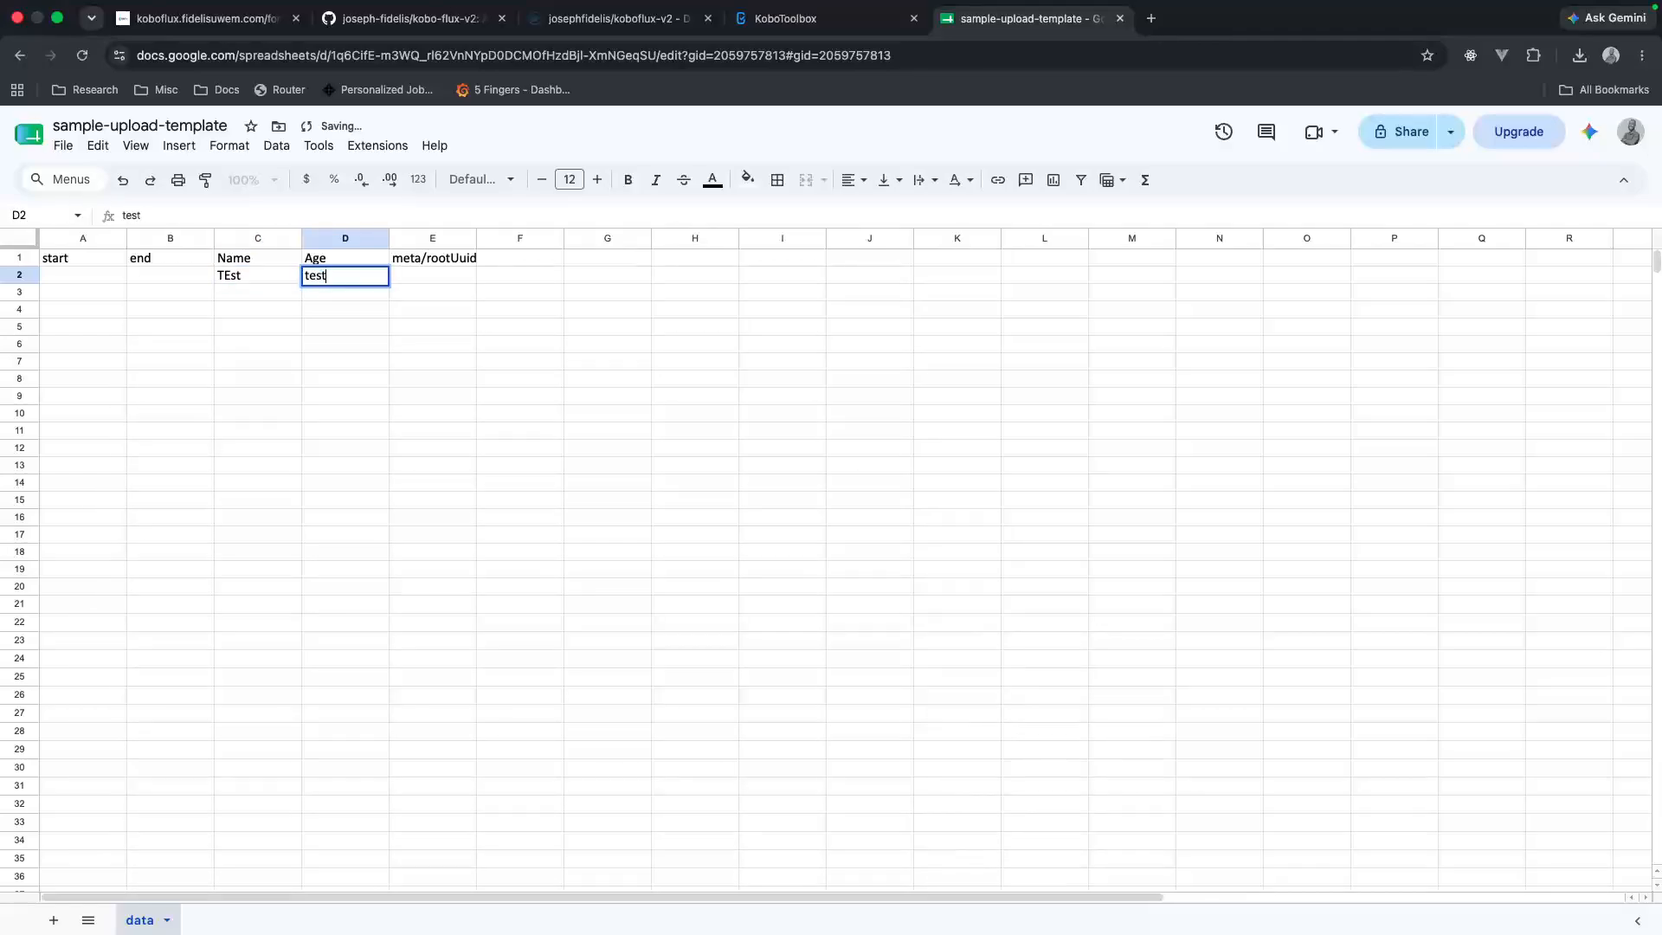
Step: Fill row 3 with test for both Name and Age
{"action": "left_click", "coordinate": [258, 460]}
{"action": "left_click", "coordinate": [241, 295]}
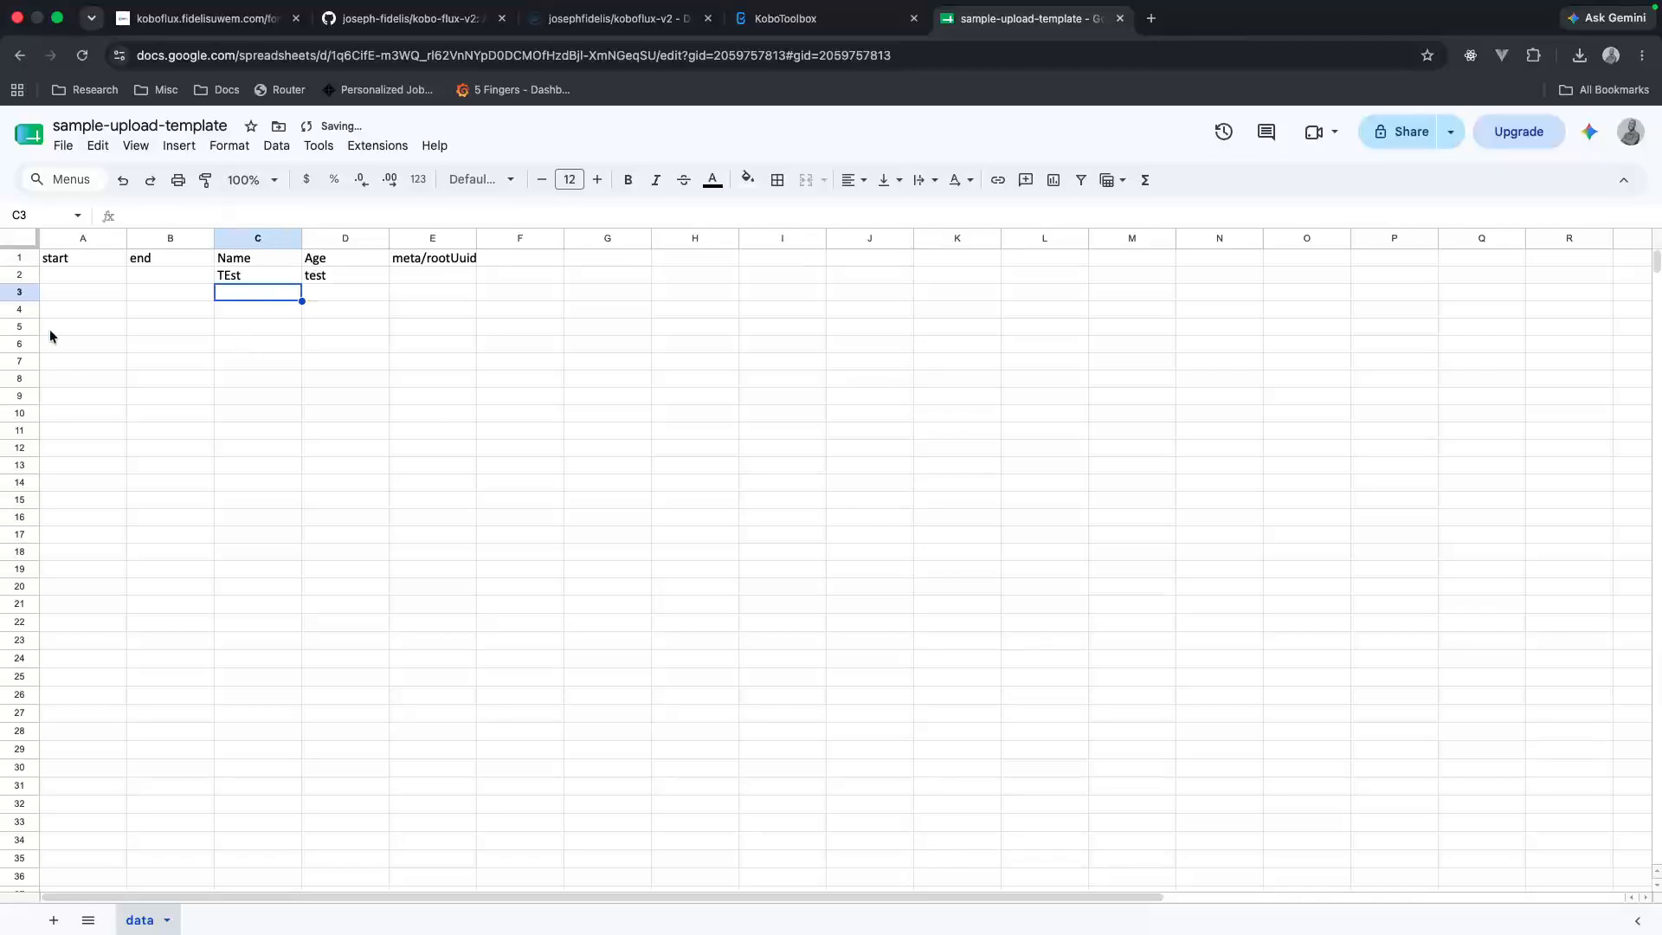
{"action": "type", "text": "test"}
{"action": "key", "text": "Tab"}
{"action": "type", "text": "test"}
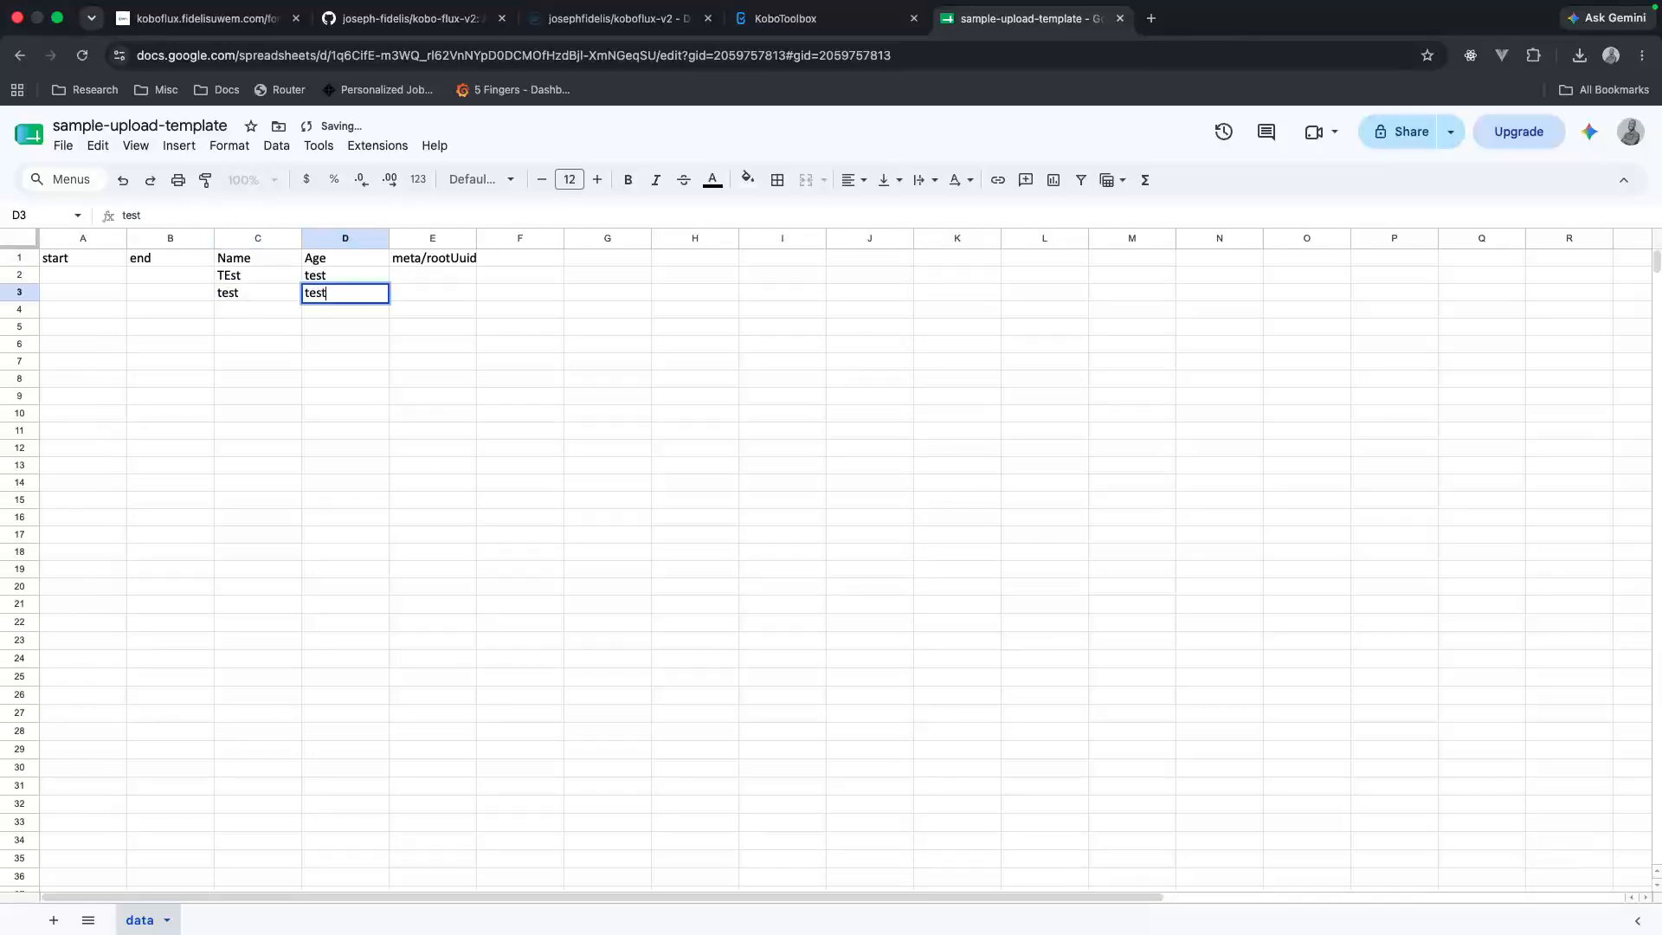
{"action": "left_click", "coordinate": [69, 147]}
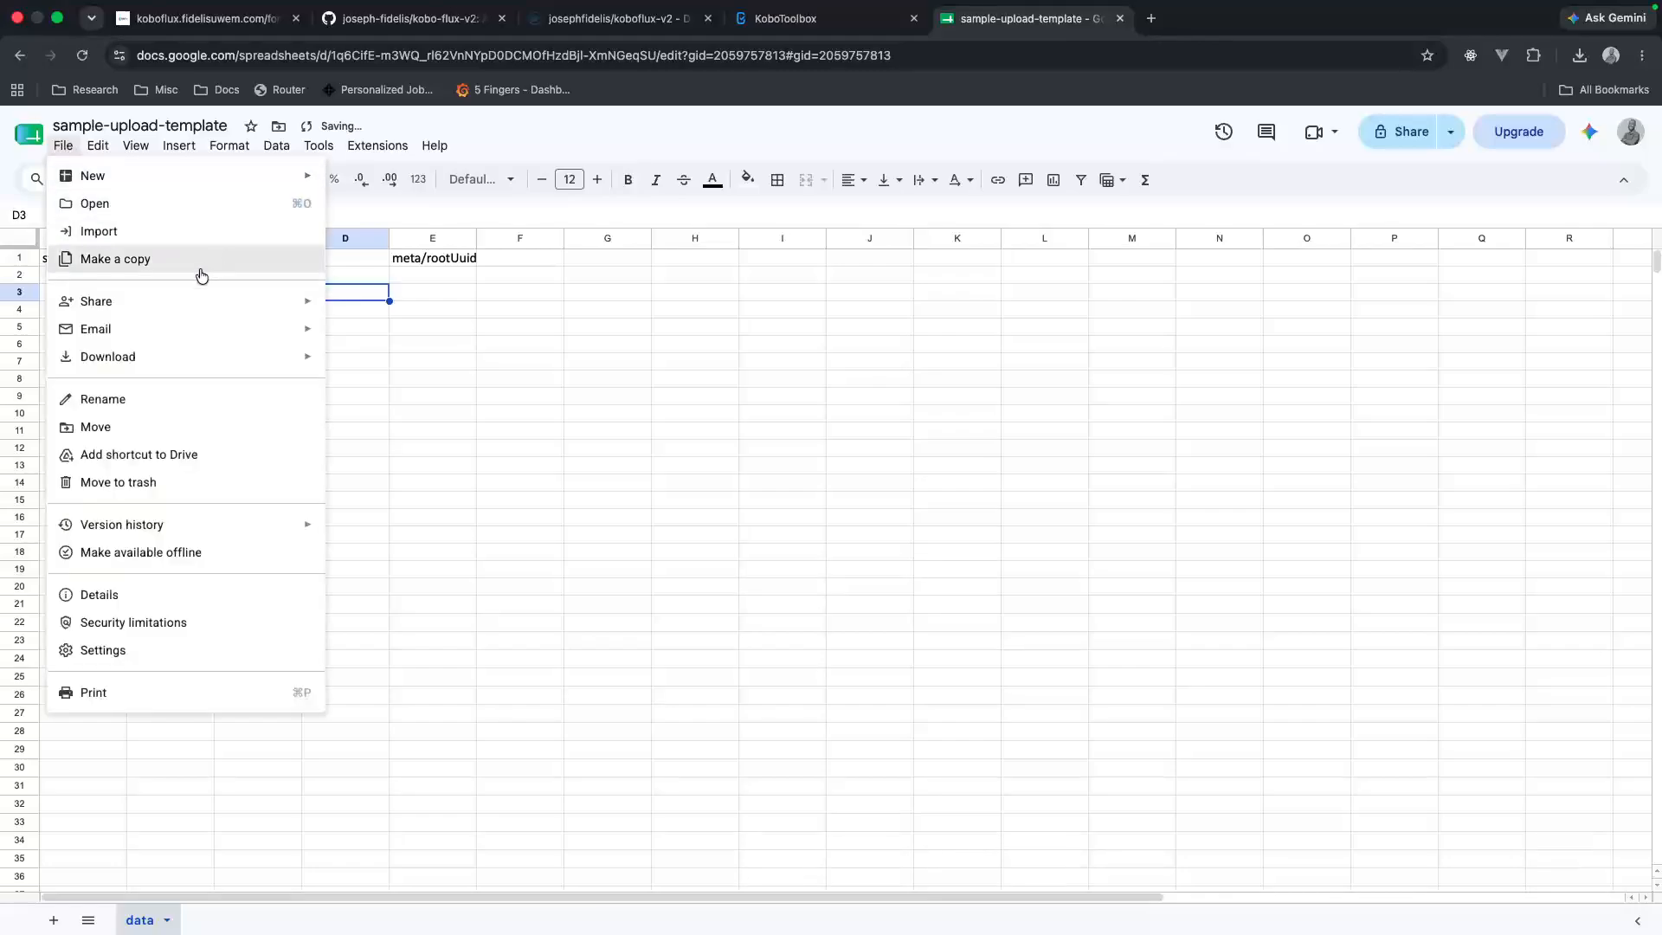
{"action": "left_click", "coordinate": [394, 427]}
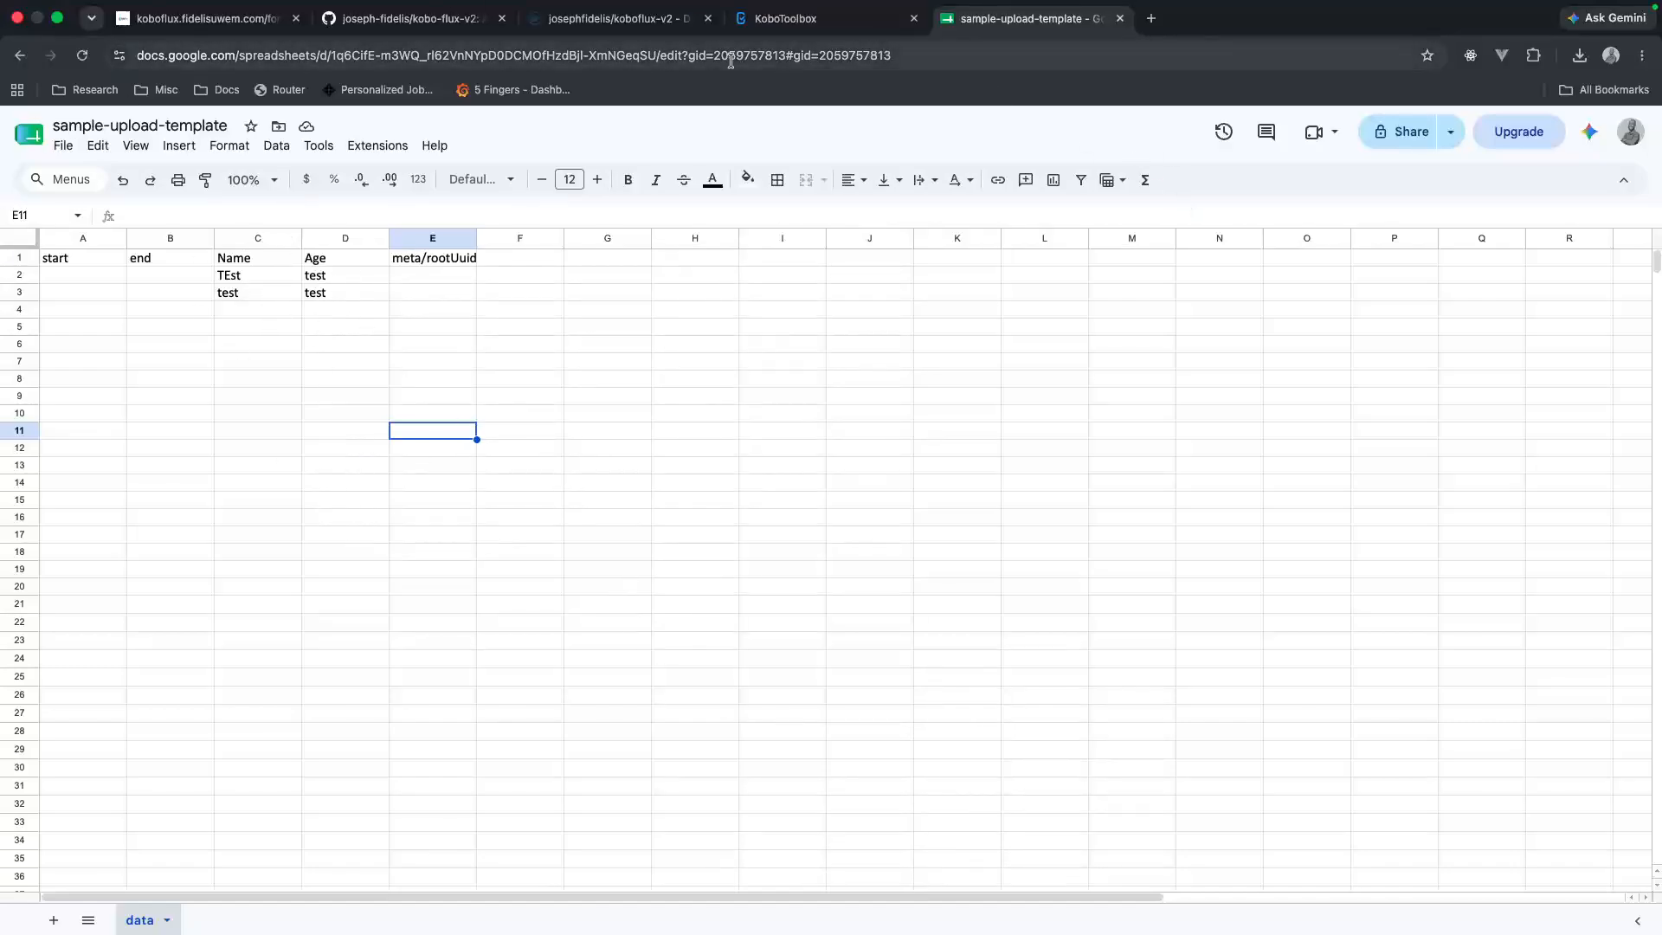
Step: Switch to KoboFlux and choose sample-upload-template.xlsx from Downloads as the spreadsheet for the sample form's submissions
{"action": "left_click", "coordinate": [212, 26]}
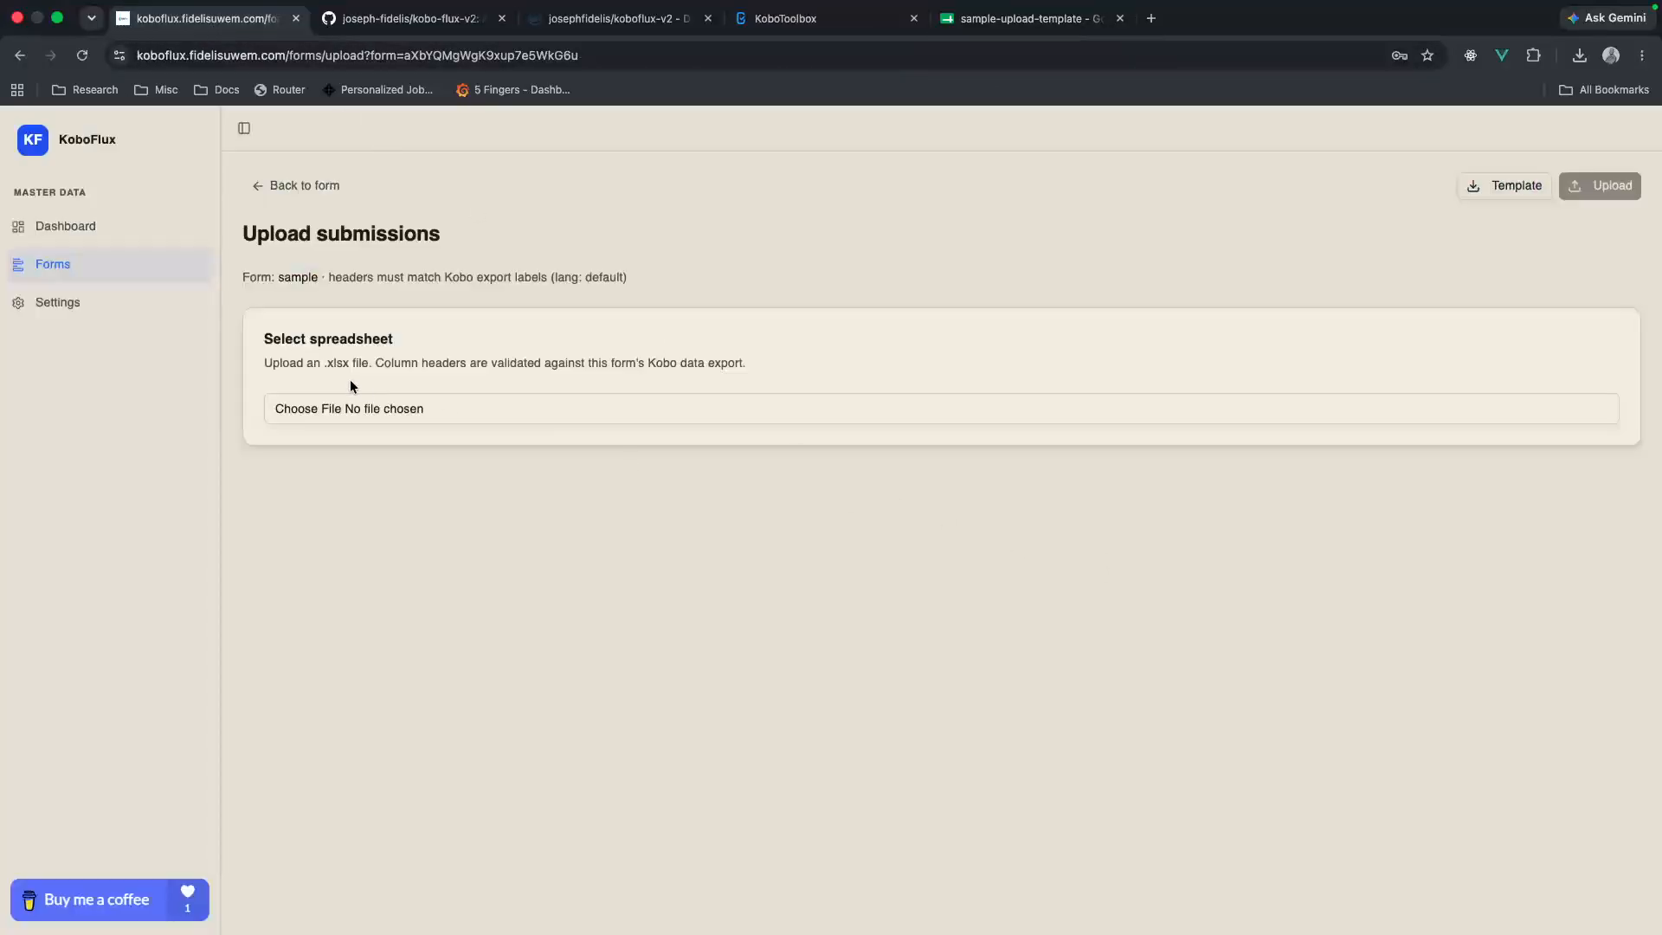
{"action": "left_click", "coordinate": [343, 418]}
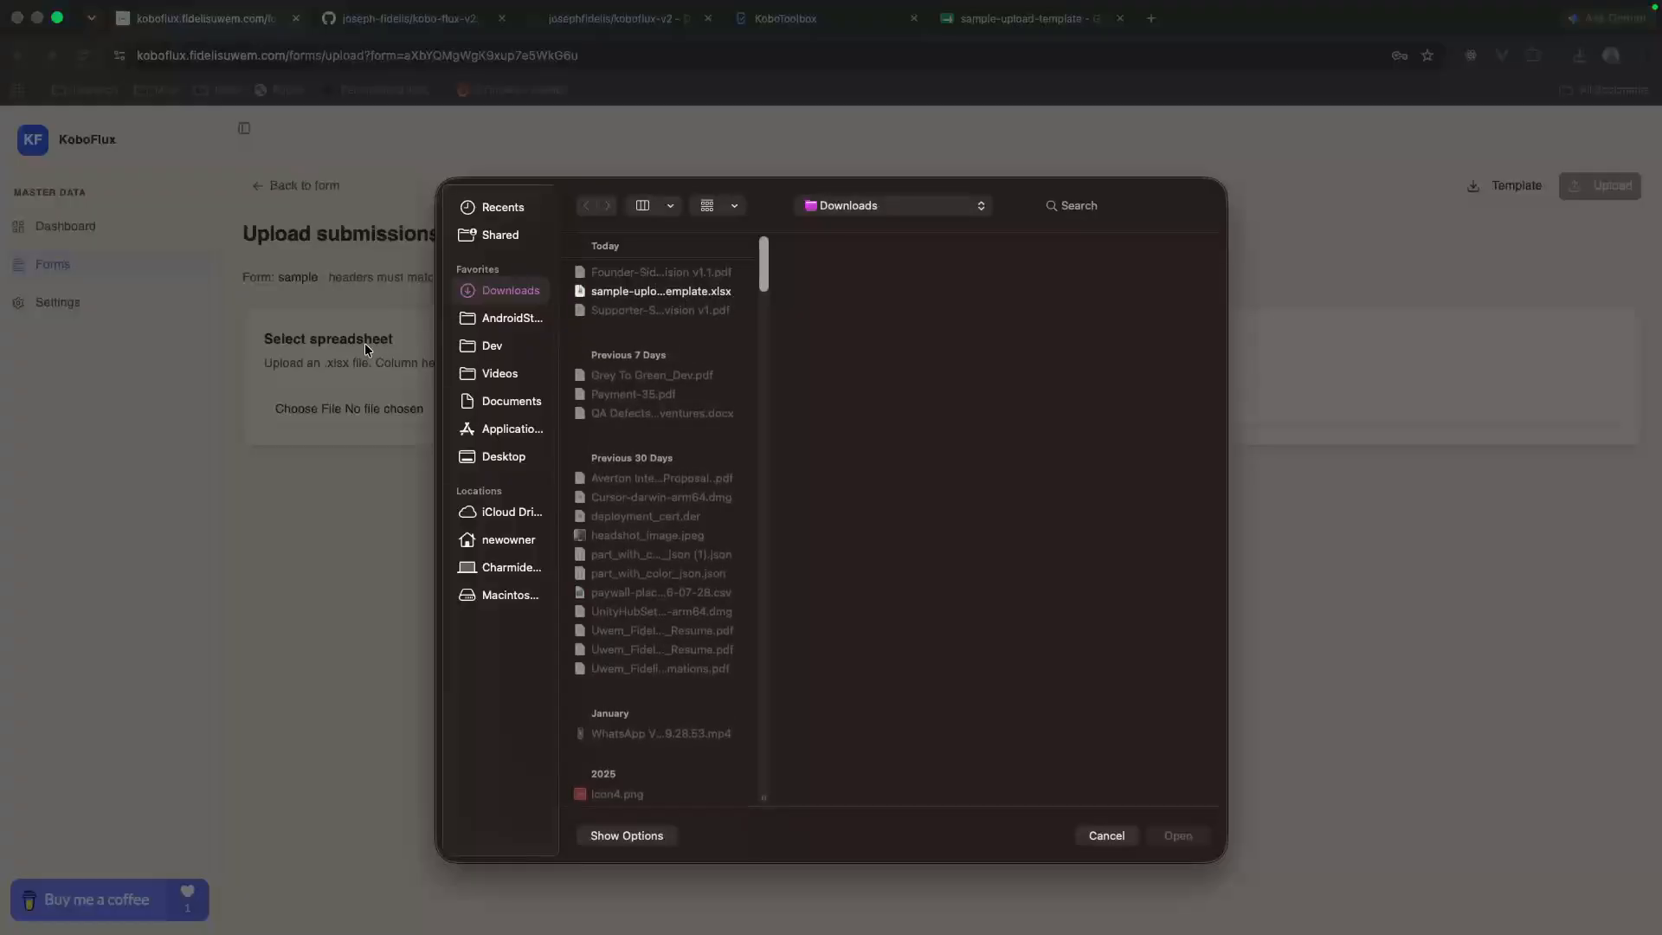
{"action": "left_click", "coordinate": [607, 295]}
{"action": "left_click", "coordinate": [1194, 834]}
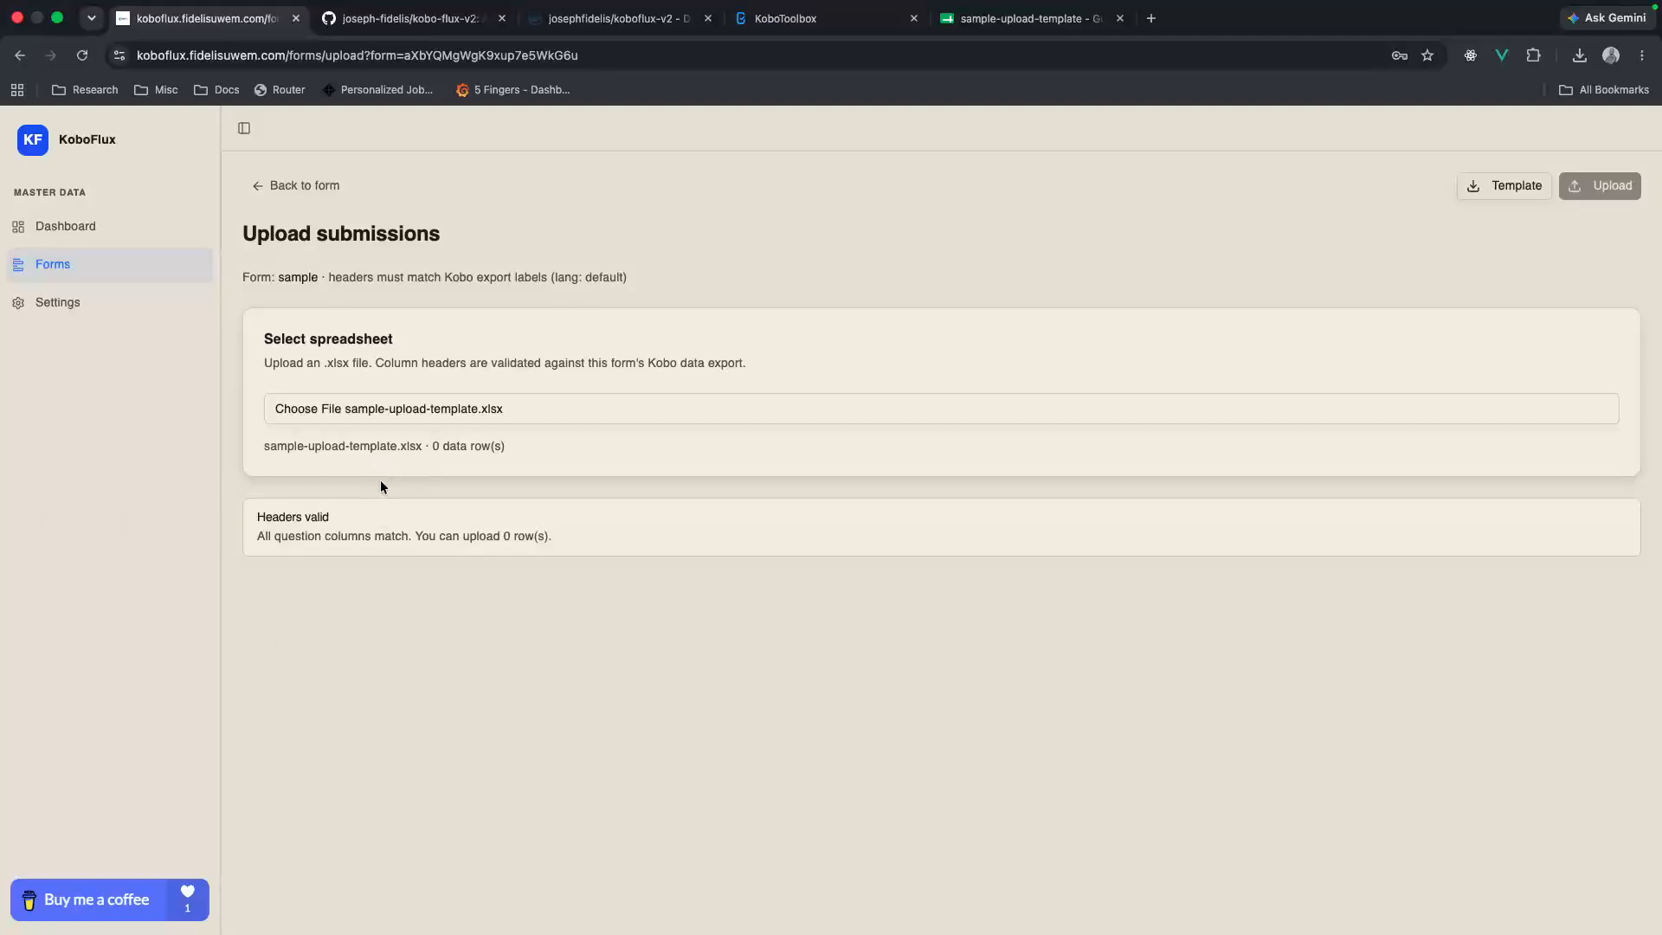
Step: Return to the template in Google Sheets and fill row 4 with the Name sASas and the Age aSasaS
{"action": "left_click", "coordinate": [1022, 18]}
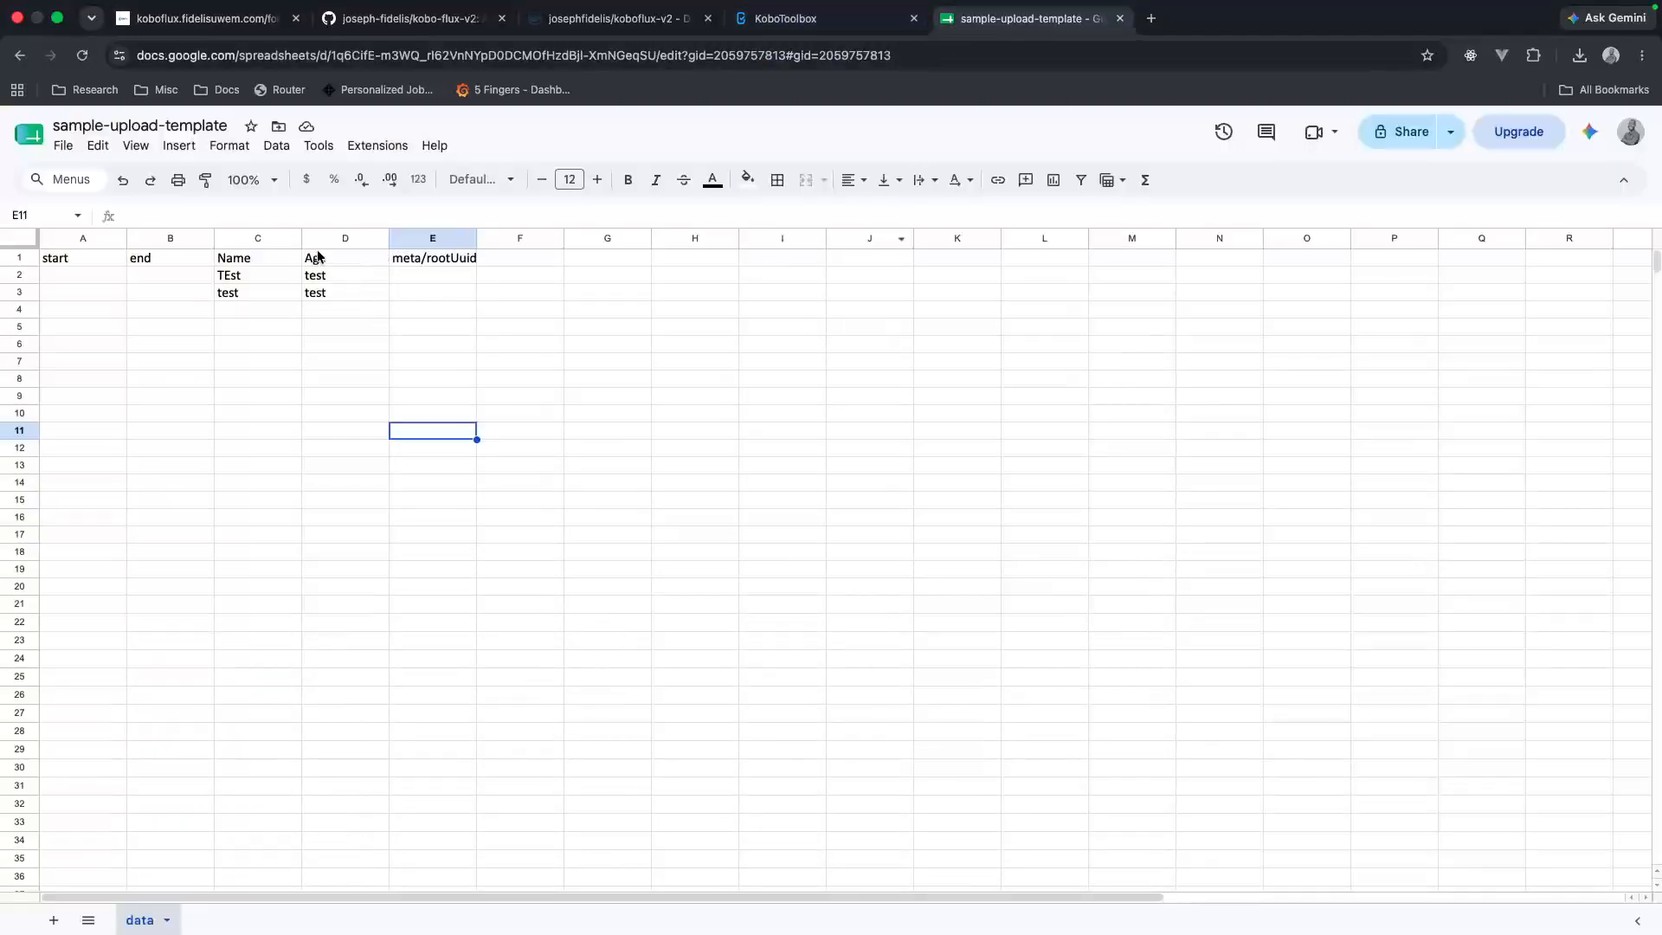
{"action": "left_click", "coordinate": [257, 312]}
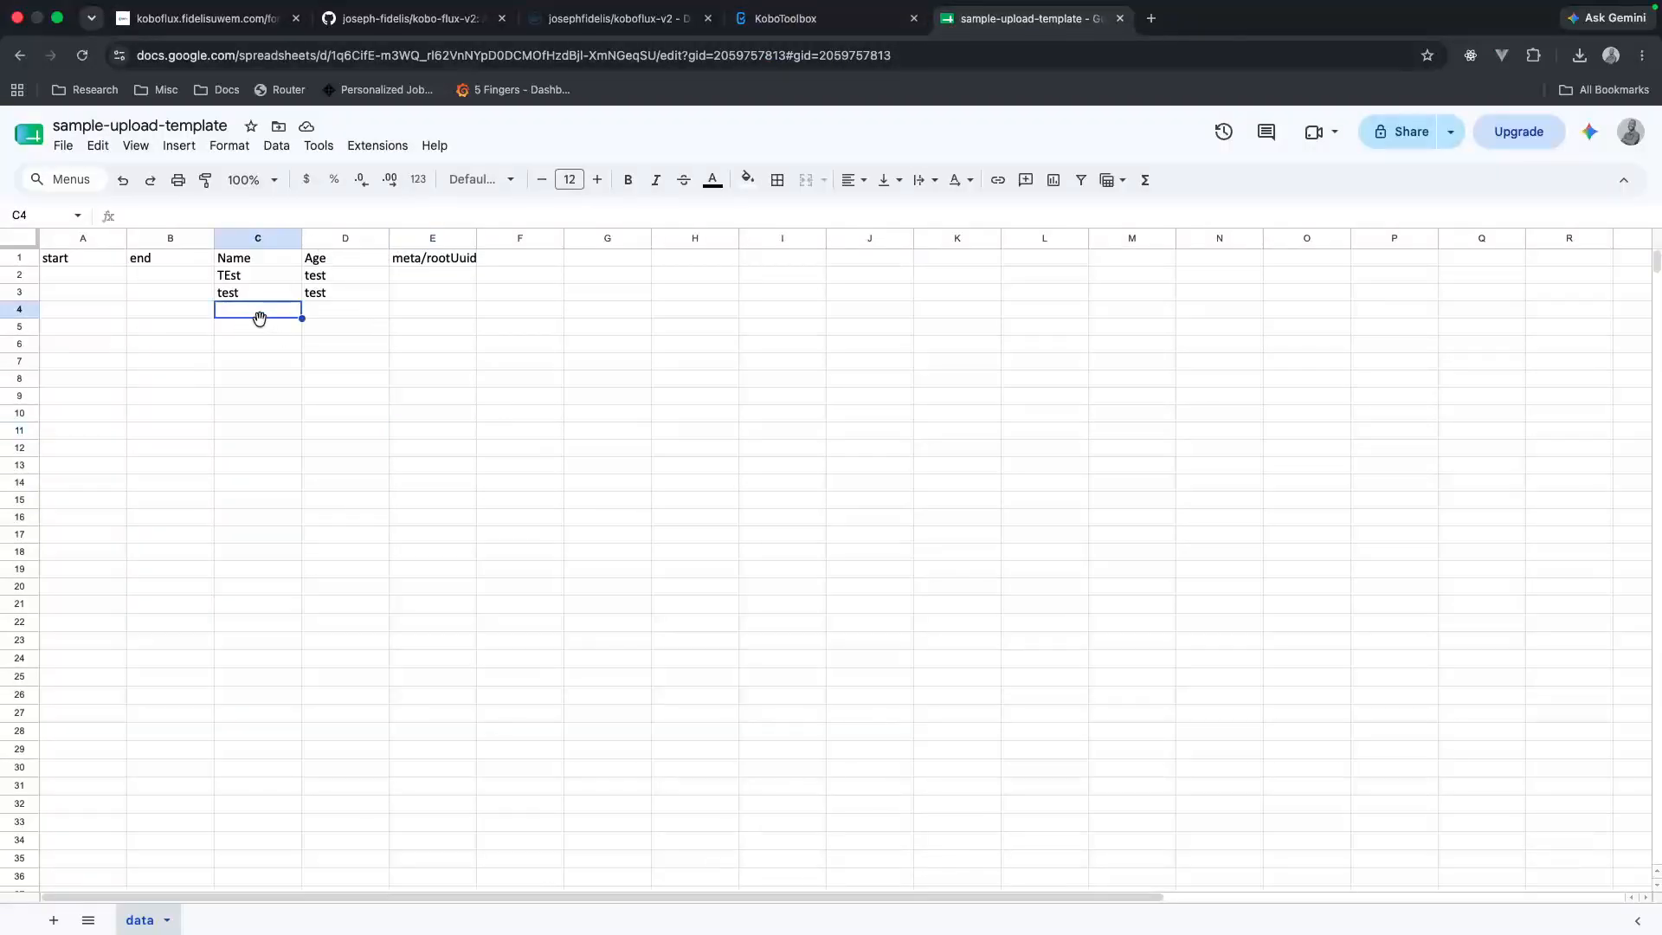
{"action": "type", "text": "sASas"}
{"action": "left_click", "coordinate": [346, 310]}
{"action": "type", "text": "aSasaS"}
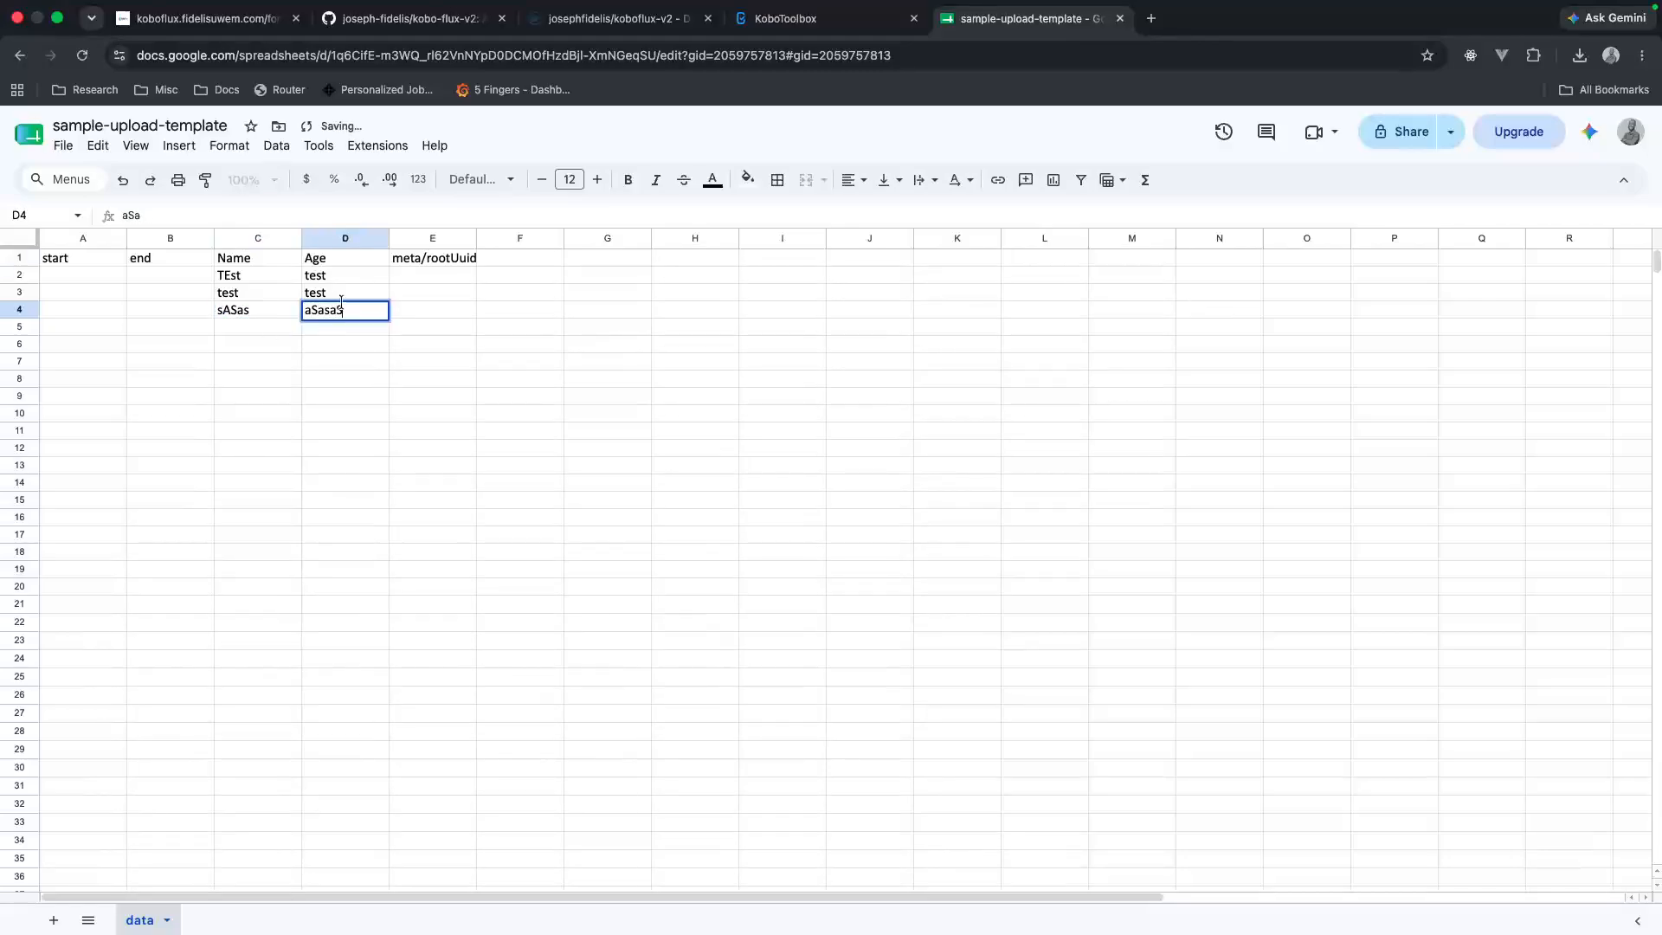
Step: Download the filled template as a Microsoft Excel (.xlsx) file
{"action": "left_click", "coordinate": [61, 146]}
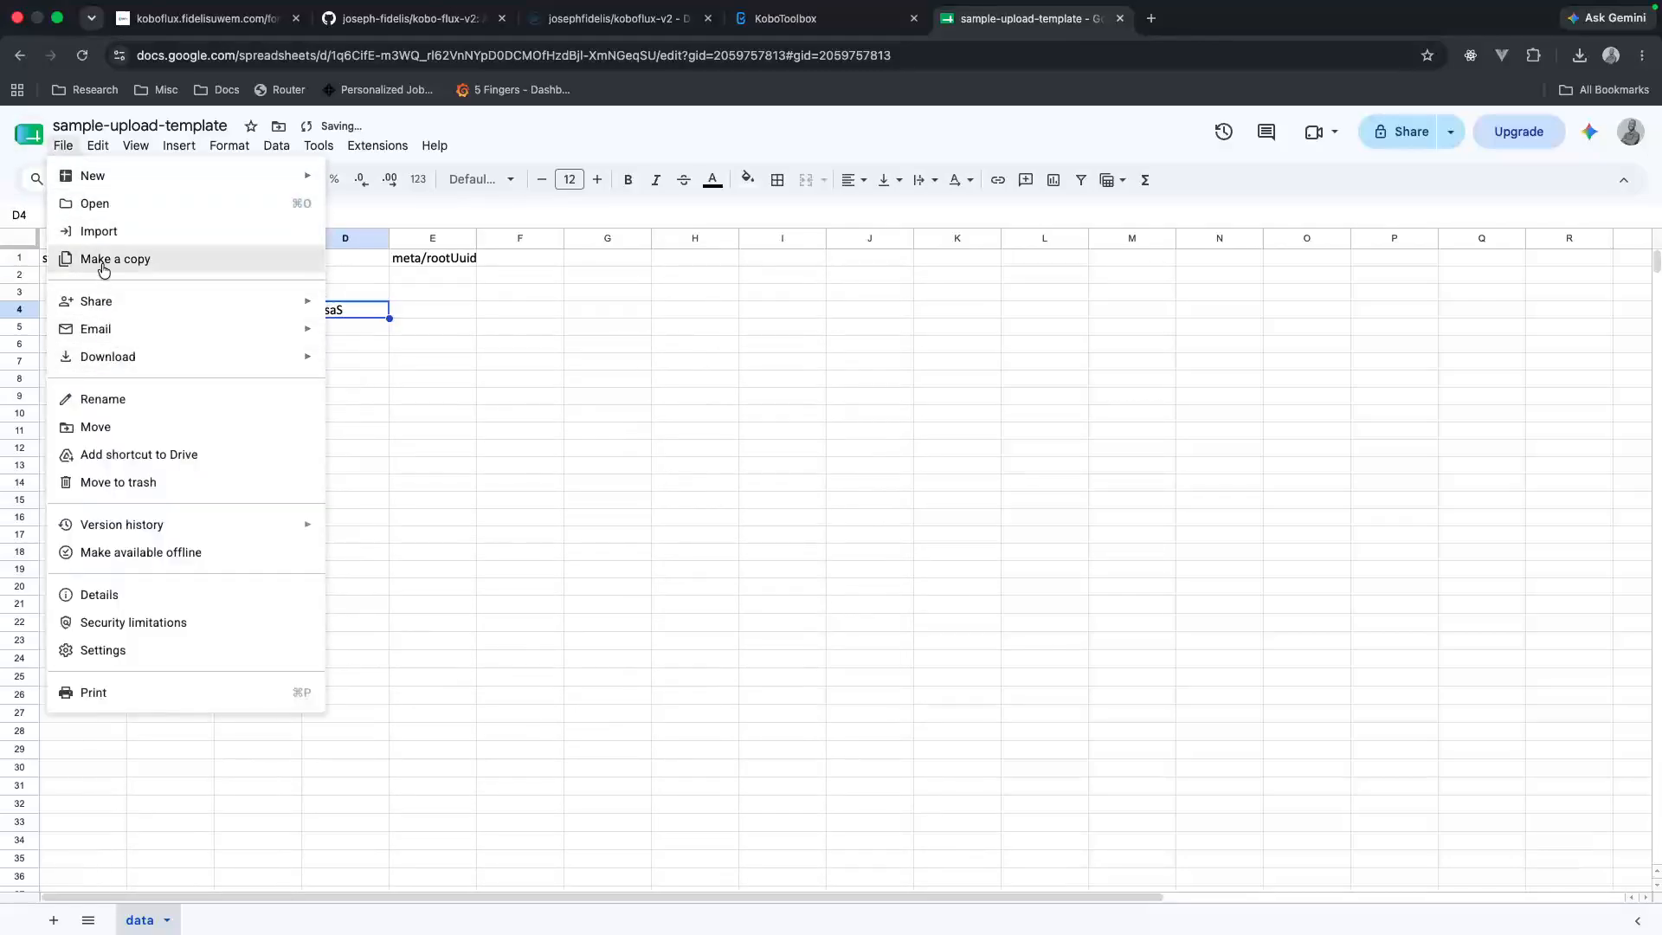
{"action": "mouse_move", "coordinate": [122, 355]}
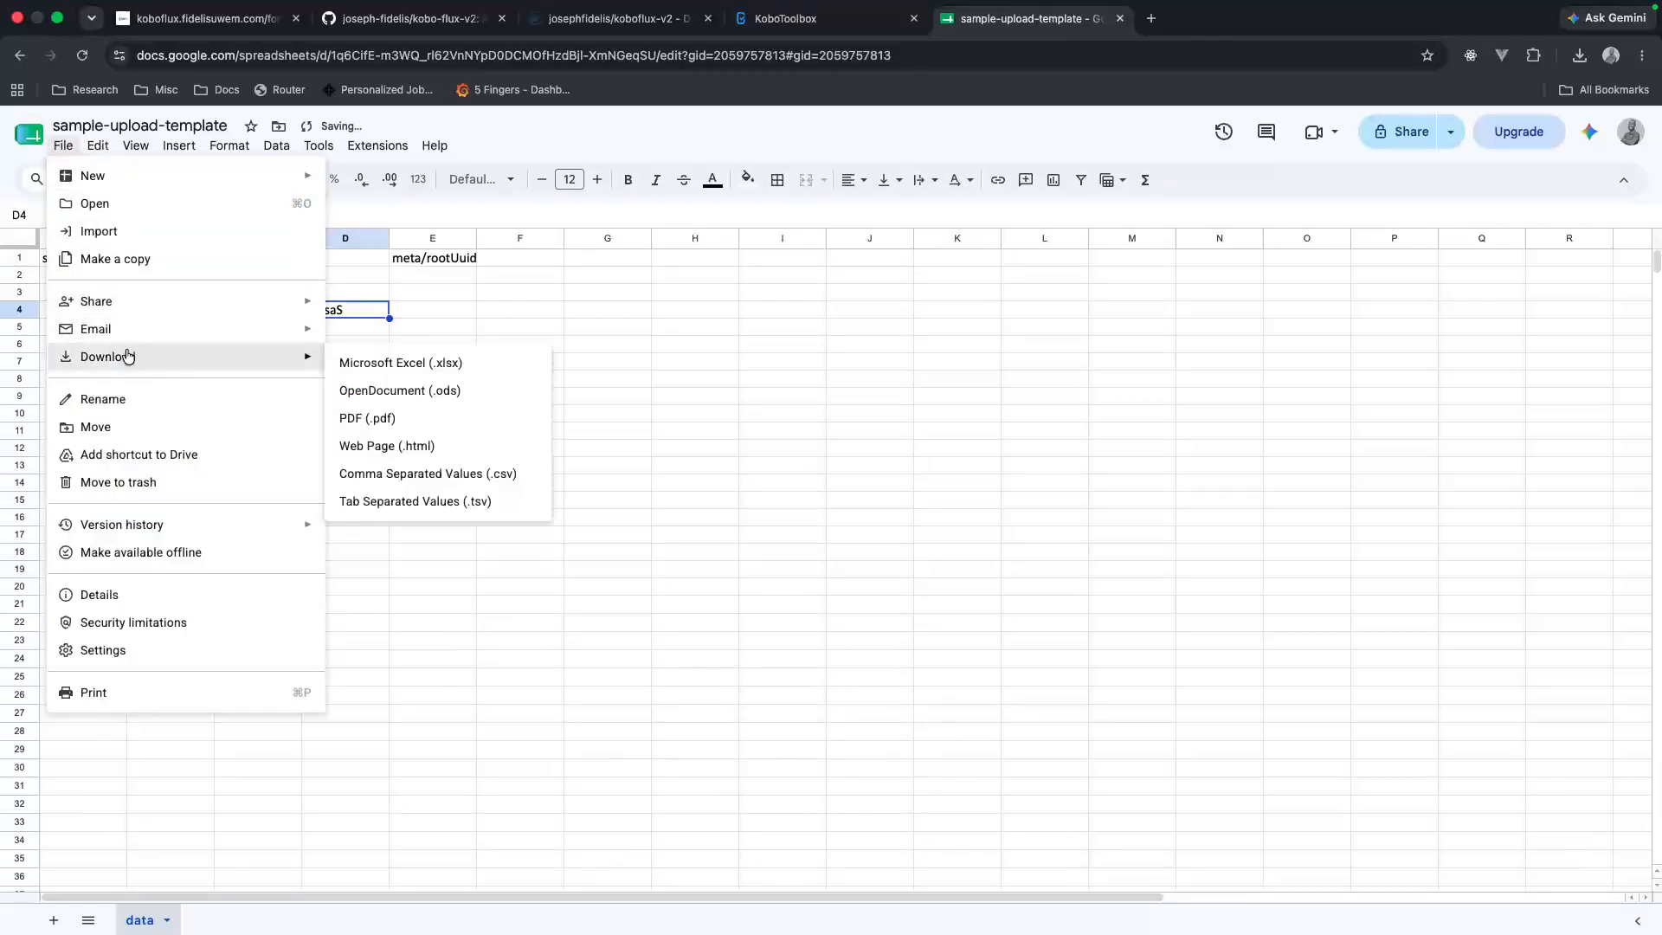
{"action": "left_click", "coordinate": [424, 363]}
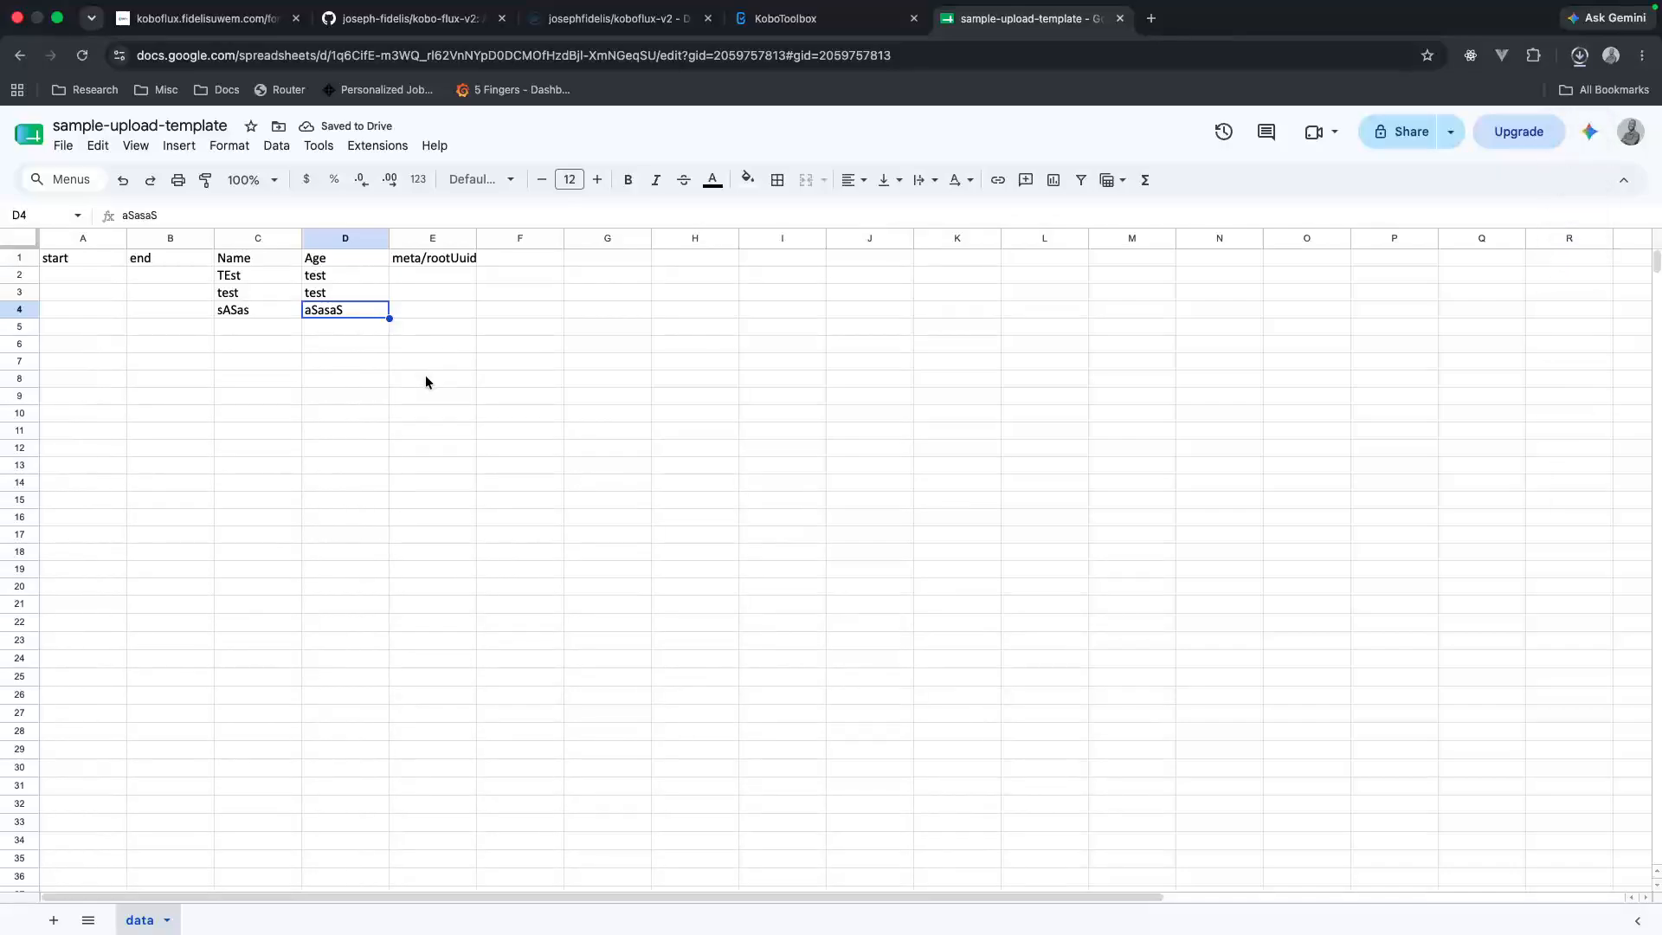
Step: Insert a column between Age and meta/rootUuid and give it the header Game
{"action": "left_click", "coordinate": [530, 270]}
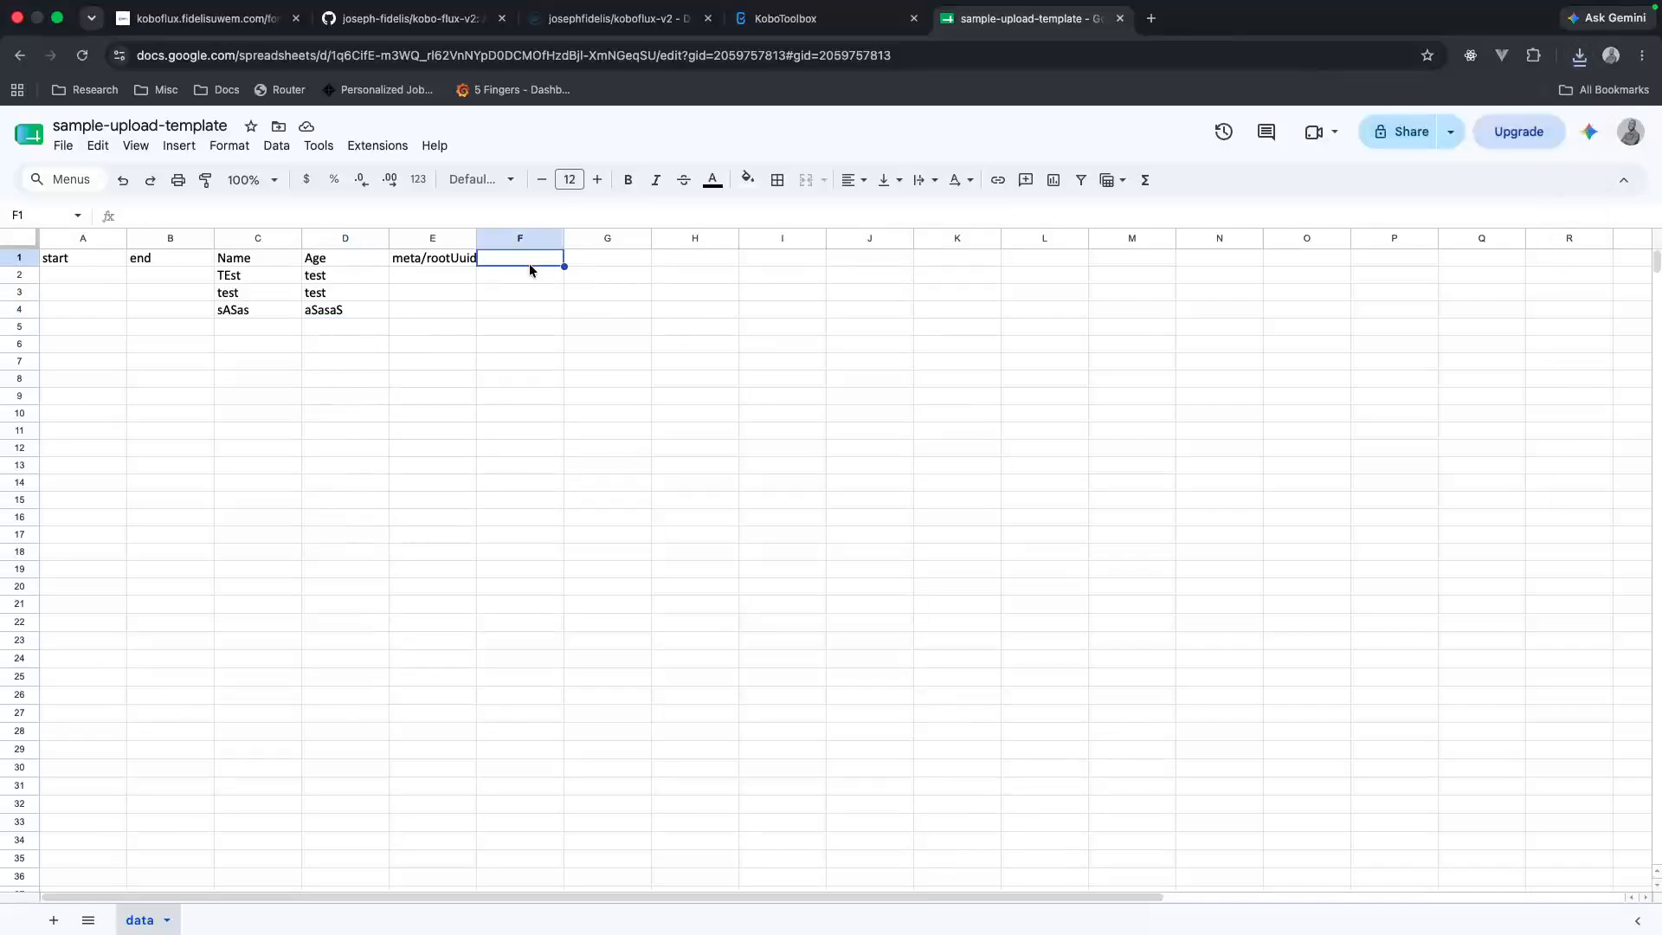
{"action": "right_click", "coordinate": [407, 242]}
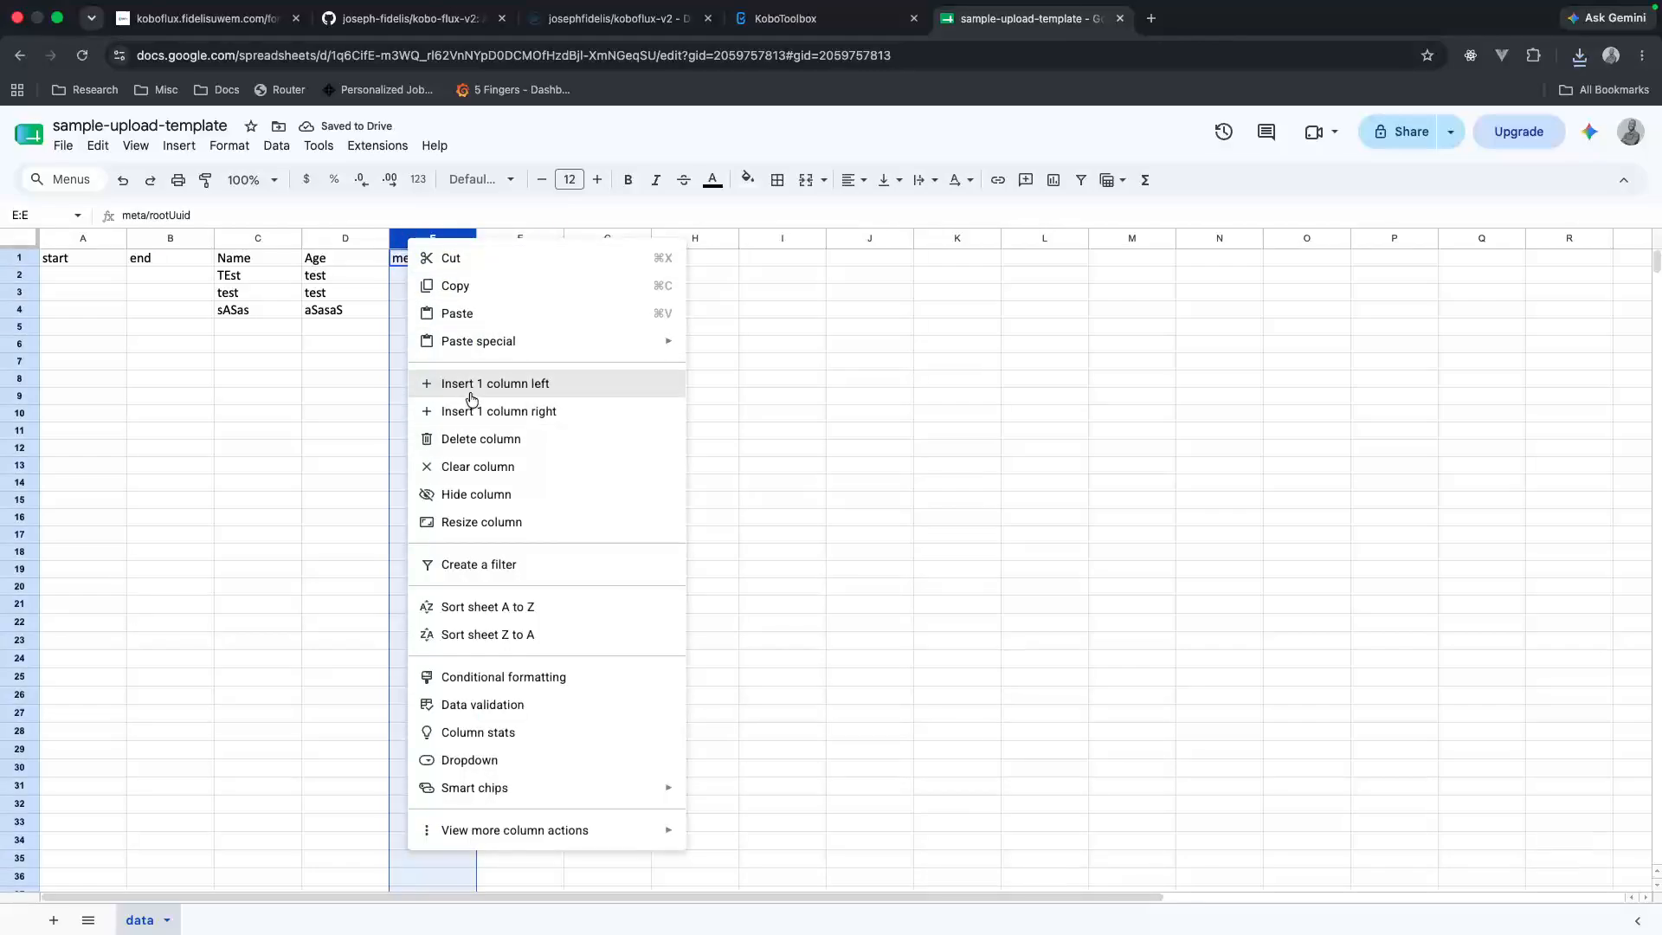
{"action": "left_click", "coordinate": [474, 385]}
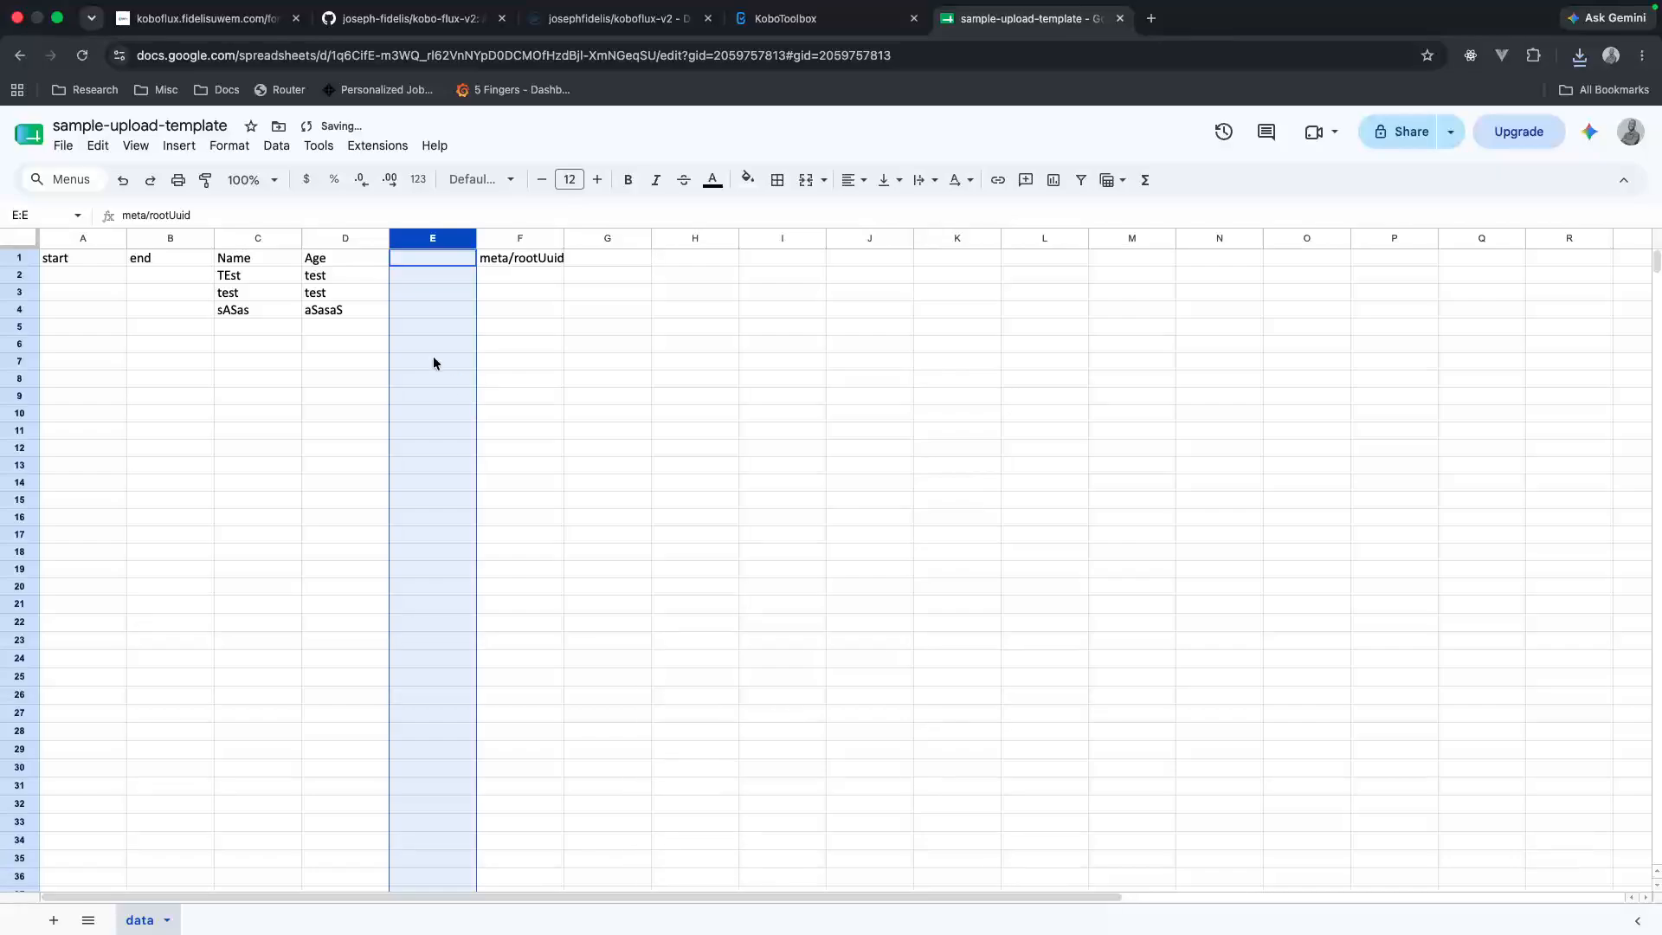
{"action": "double_click", "coordinate": [408, 262]}
{"action": "type", "text": "GAME"}
{"action": "key", "text": "Caps_Lock"}
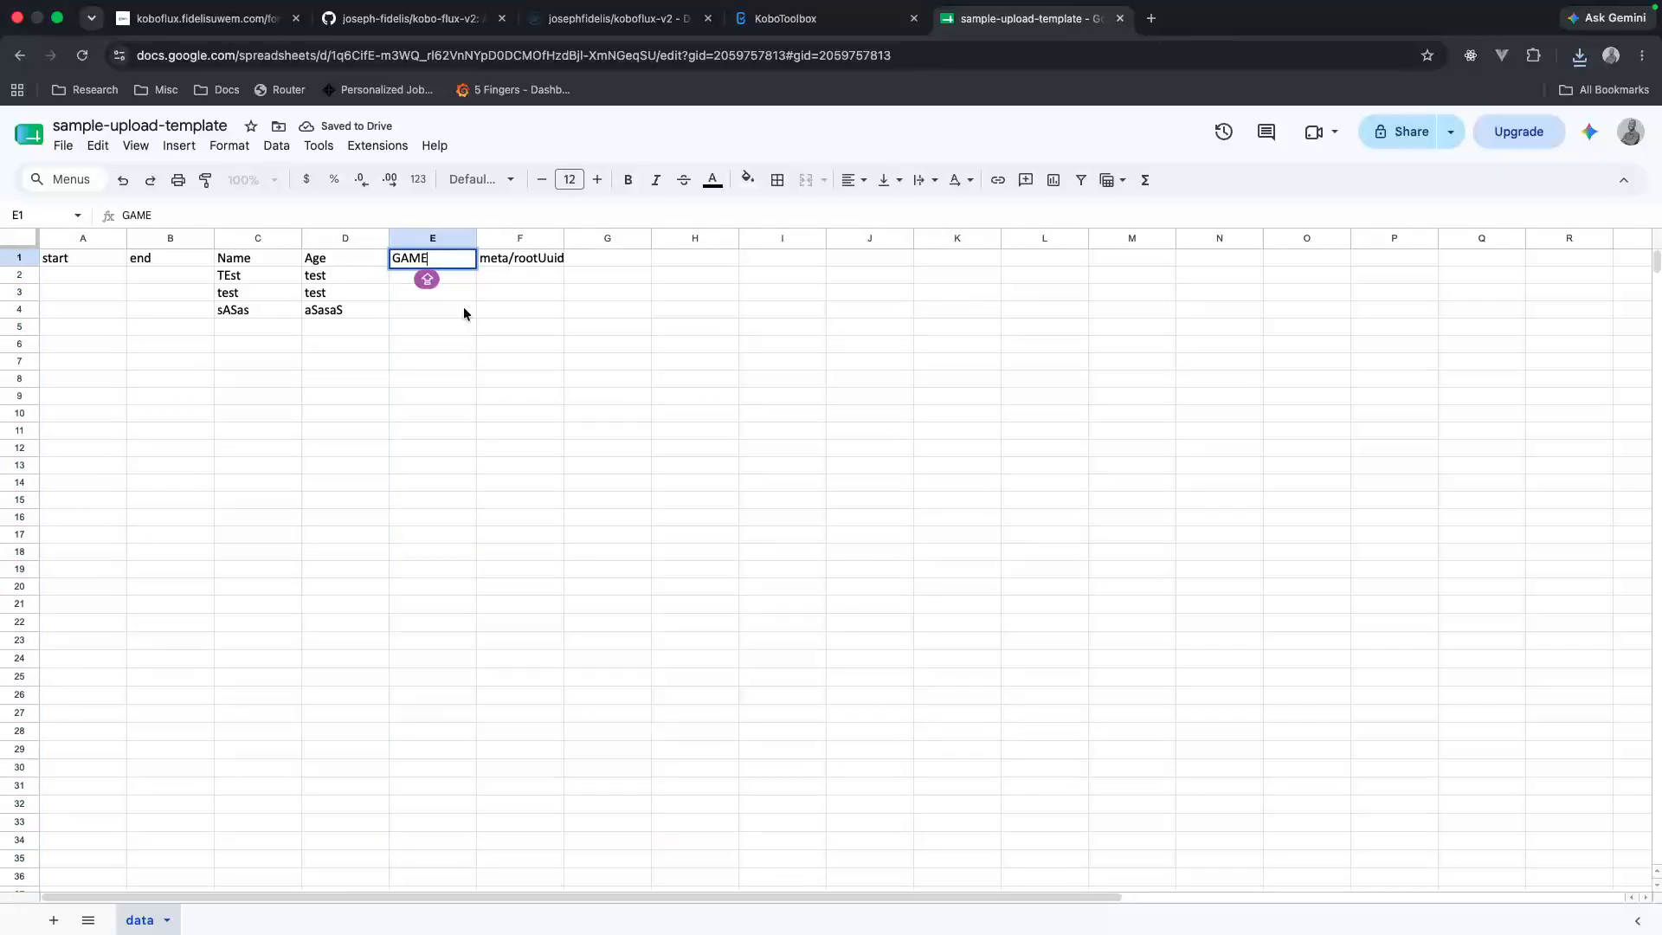
{"action": "key", "text": "Caps_Lock"}
{"action": "key", "text": "BackSpace"}
{"action": "key", "text": "BackSpace"}
{"action": "key", "text": "BackSpace"}
{"action": "type", "text": "ame"}
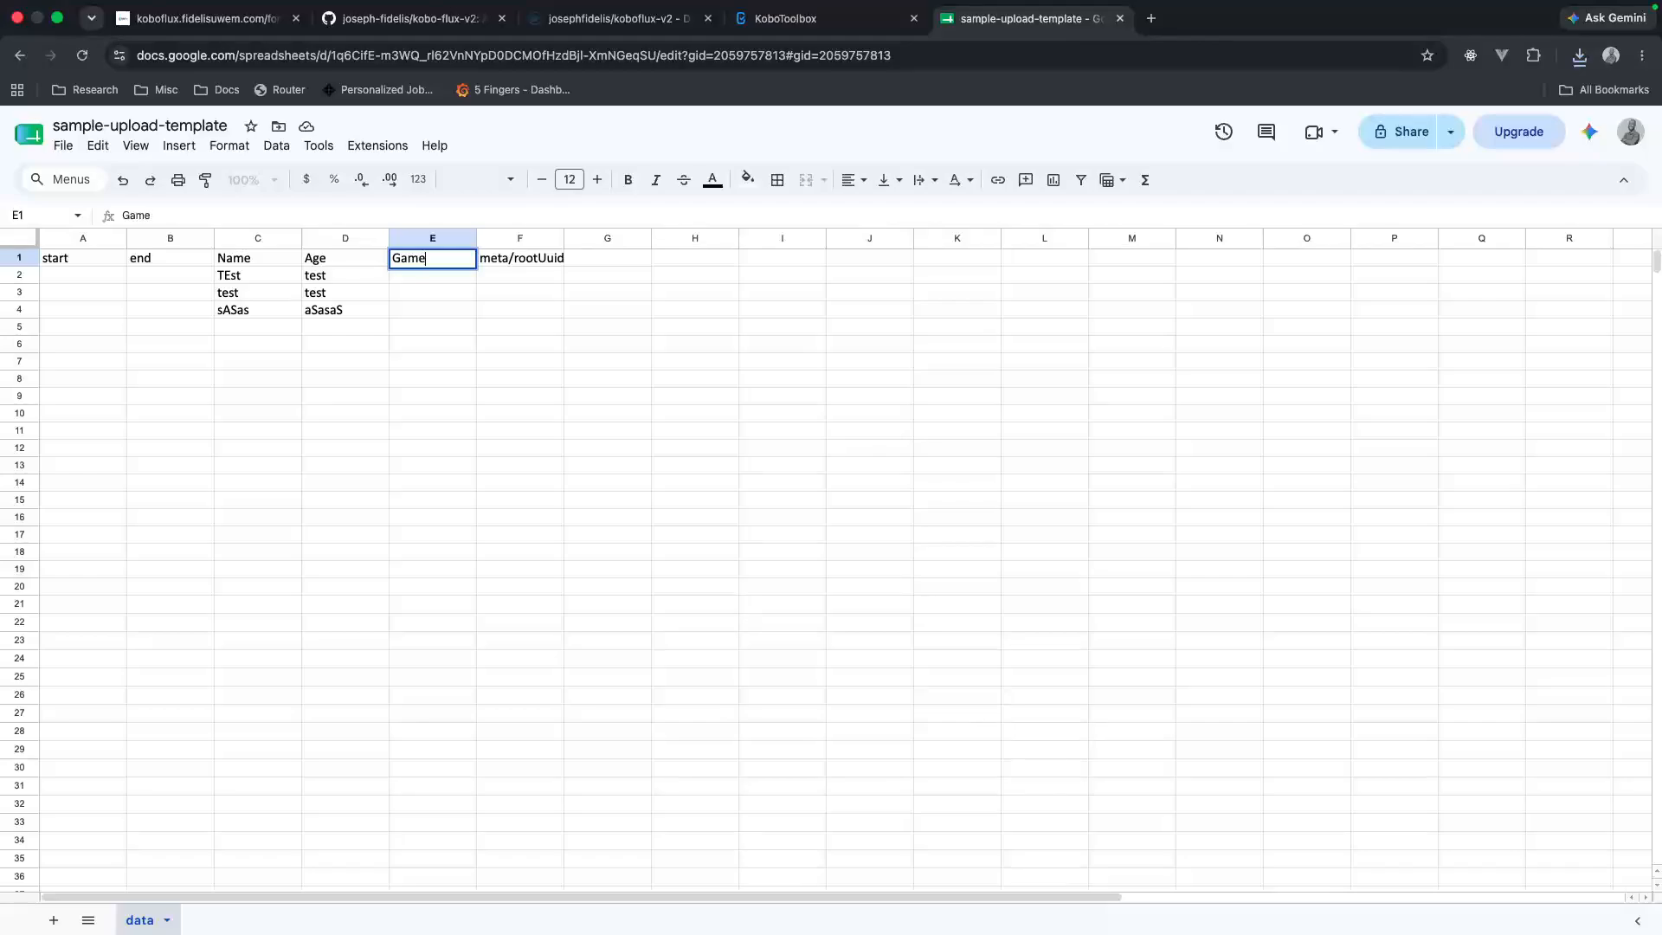
{"action": "left_click", "coordinate": [456, 469]}
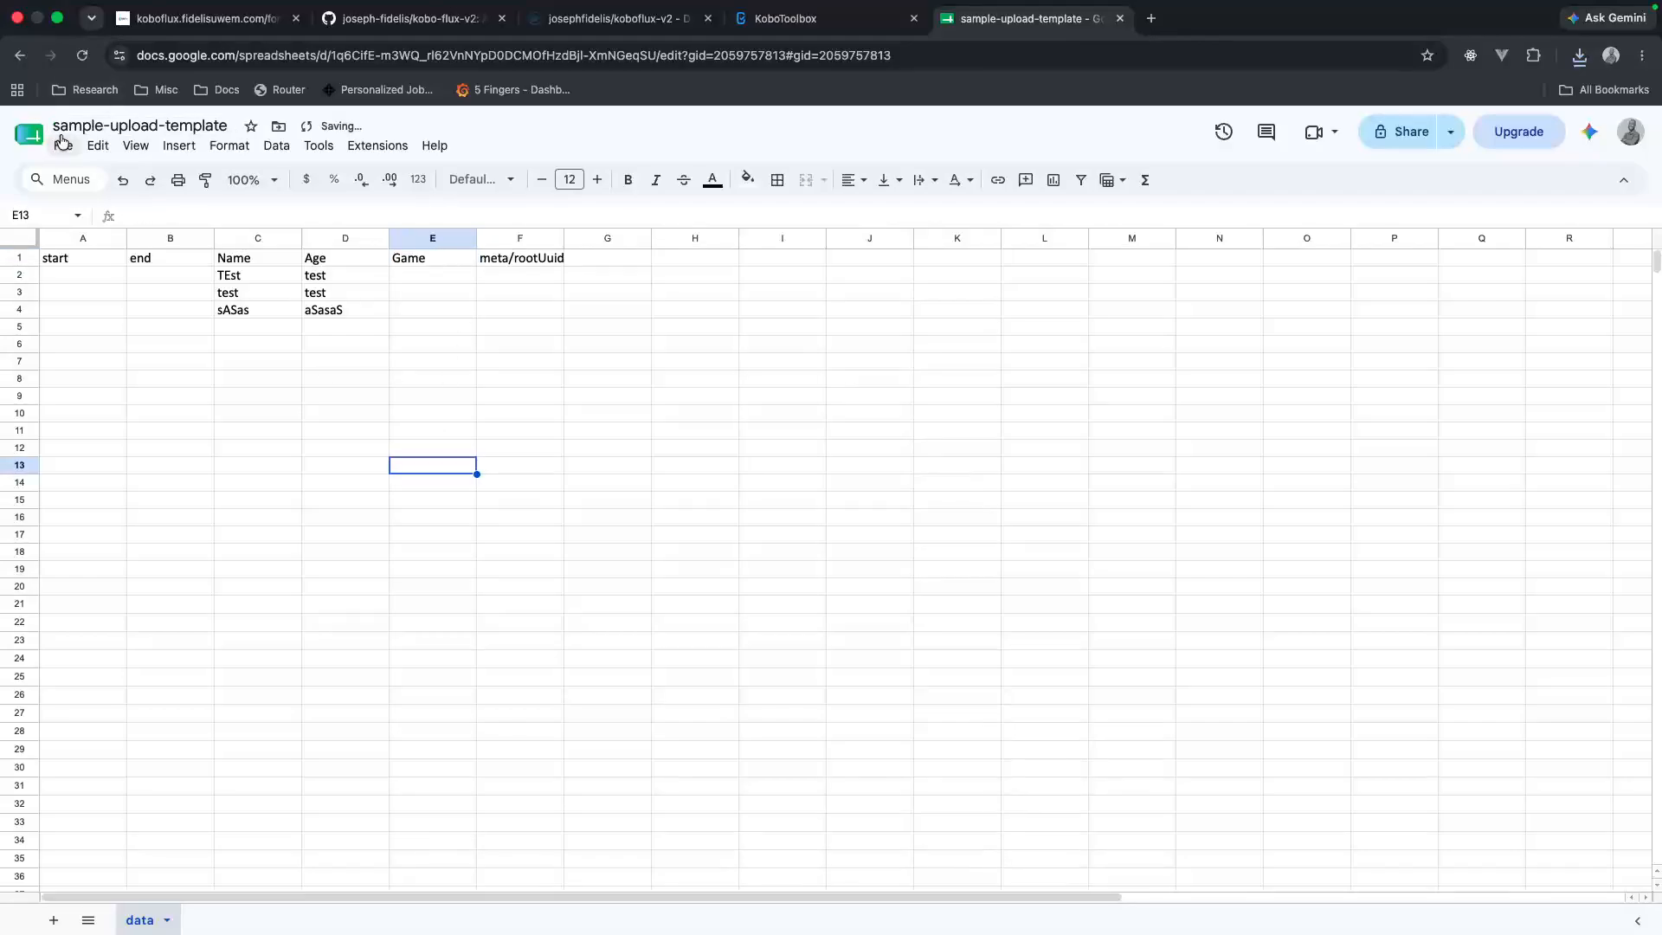
Step: Rename the spreadsheet as sample-upload-template-2 and download it as a Microsoft Excel (.xlsx) file
{"action": "left_click", "coordinate": [173, 127]}
{"action": "type", "text": "-2"}
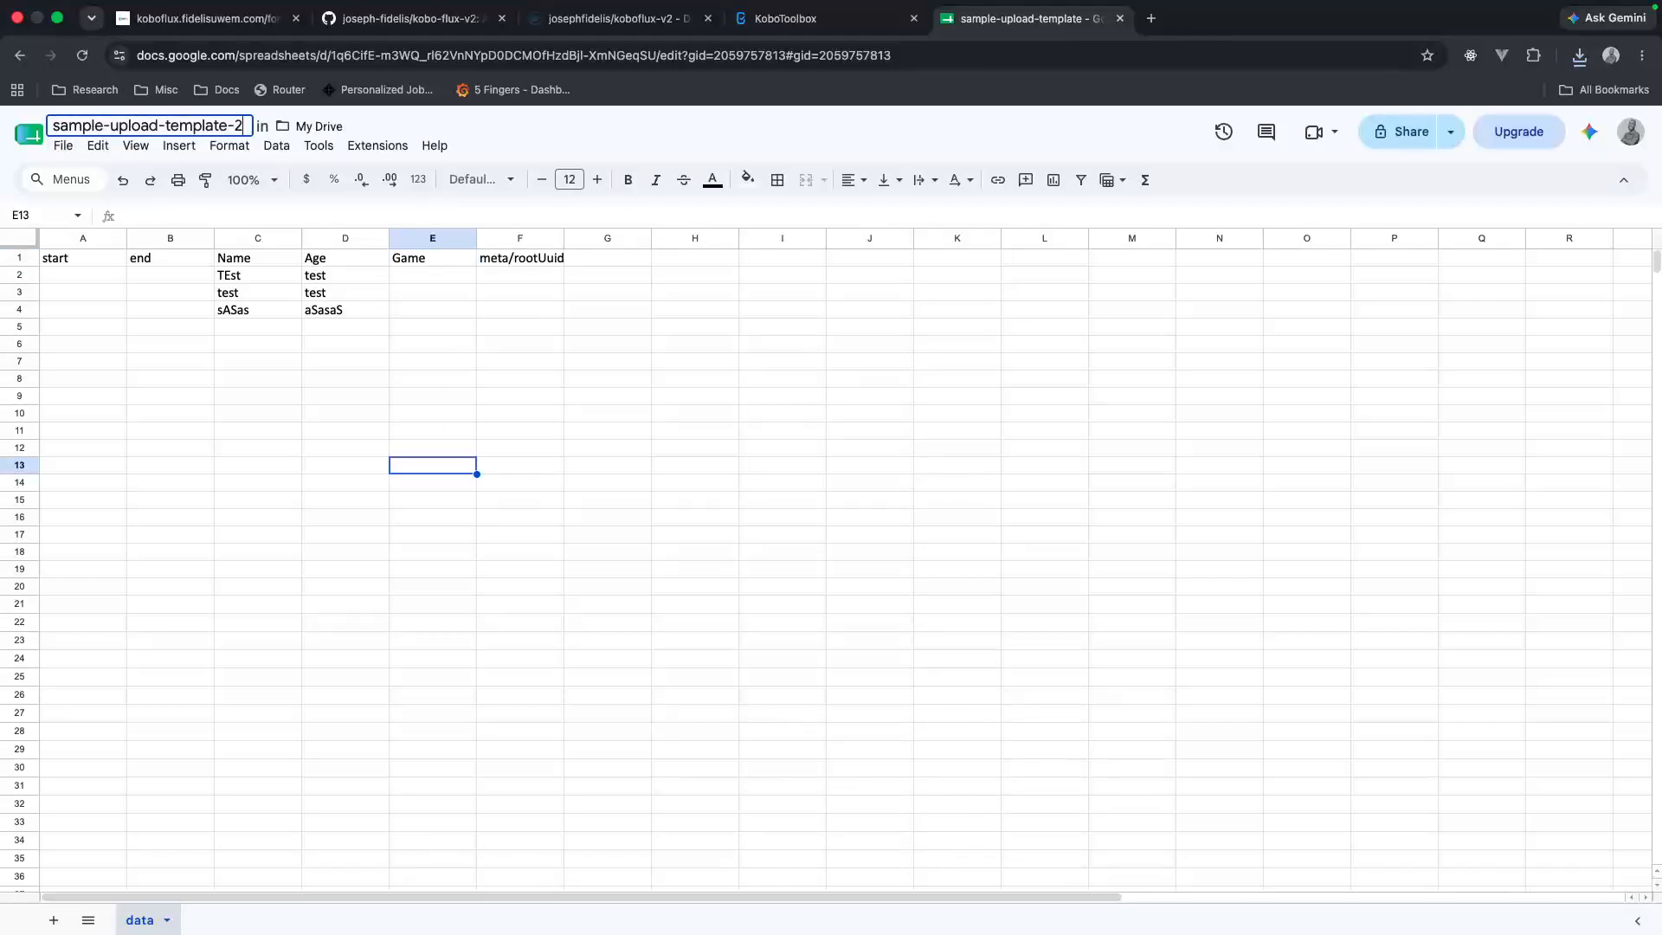
{"action": "left_click", "coordinate": [64, 145]}
{"action": "mouse_move", "coordinate": [123, 362]}
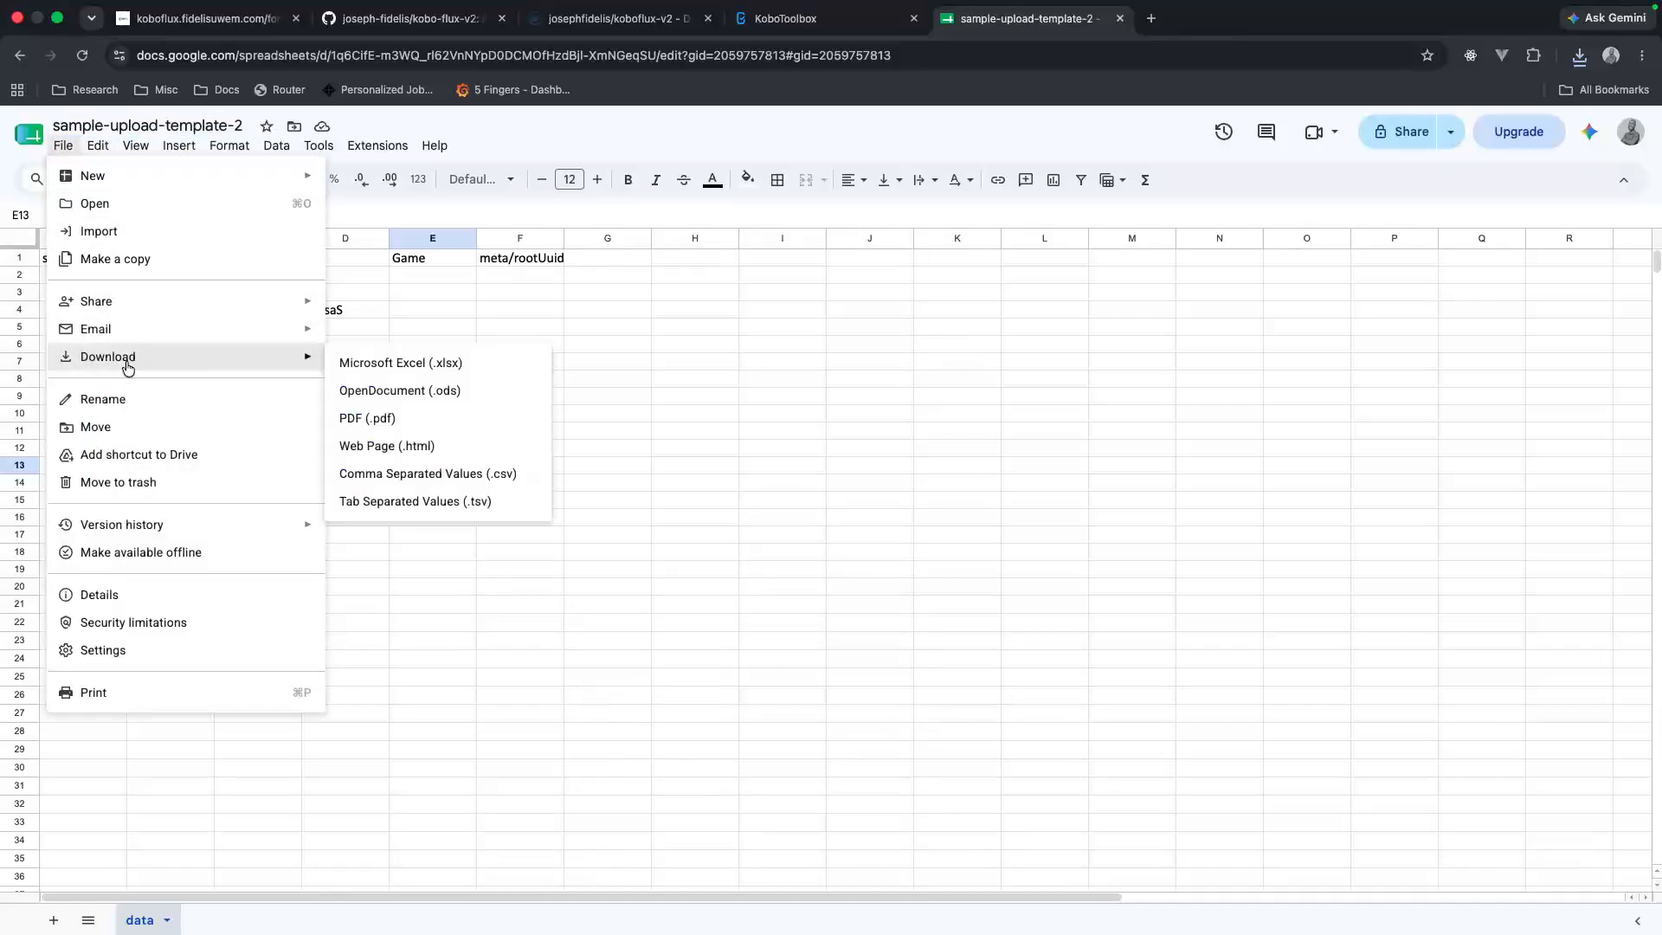
{"action": "left_click", "coordinate": [432, 363]}
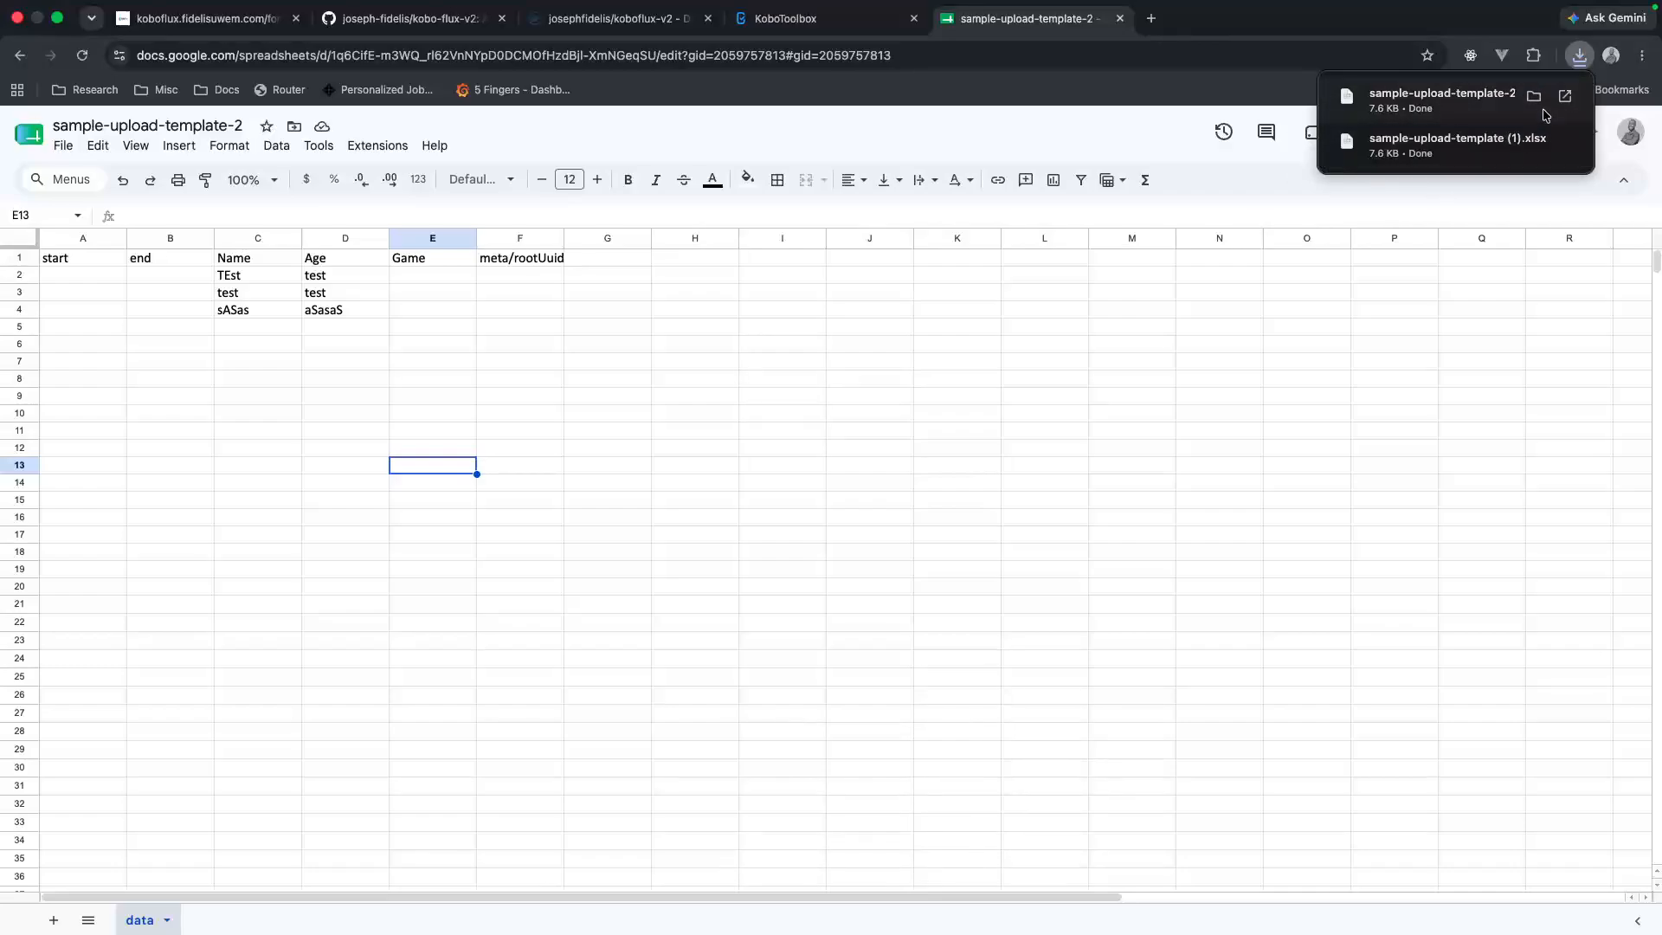
Step: Switch to KoboFlux, choose sample-upload-template-2.xlsx from Downloads as the spreadsheet, and examine its header validation and row preview
{"action": "left_click", "coordinate": [230, 18]}
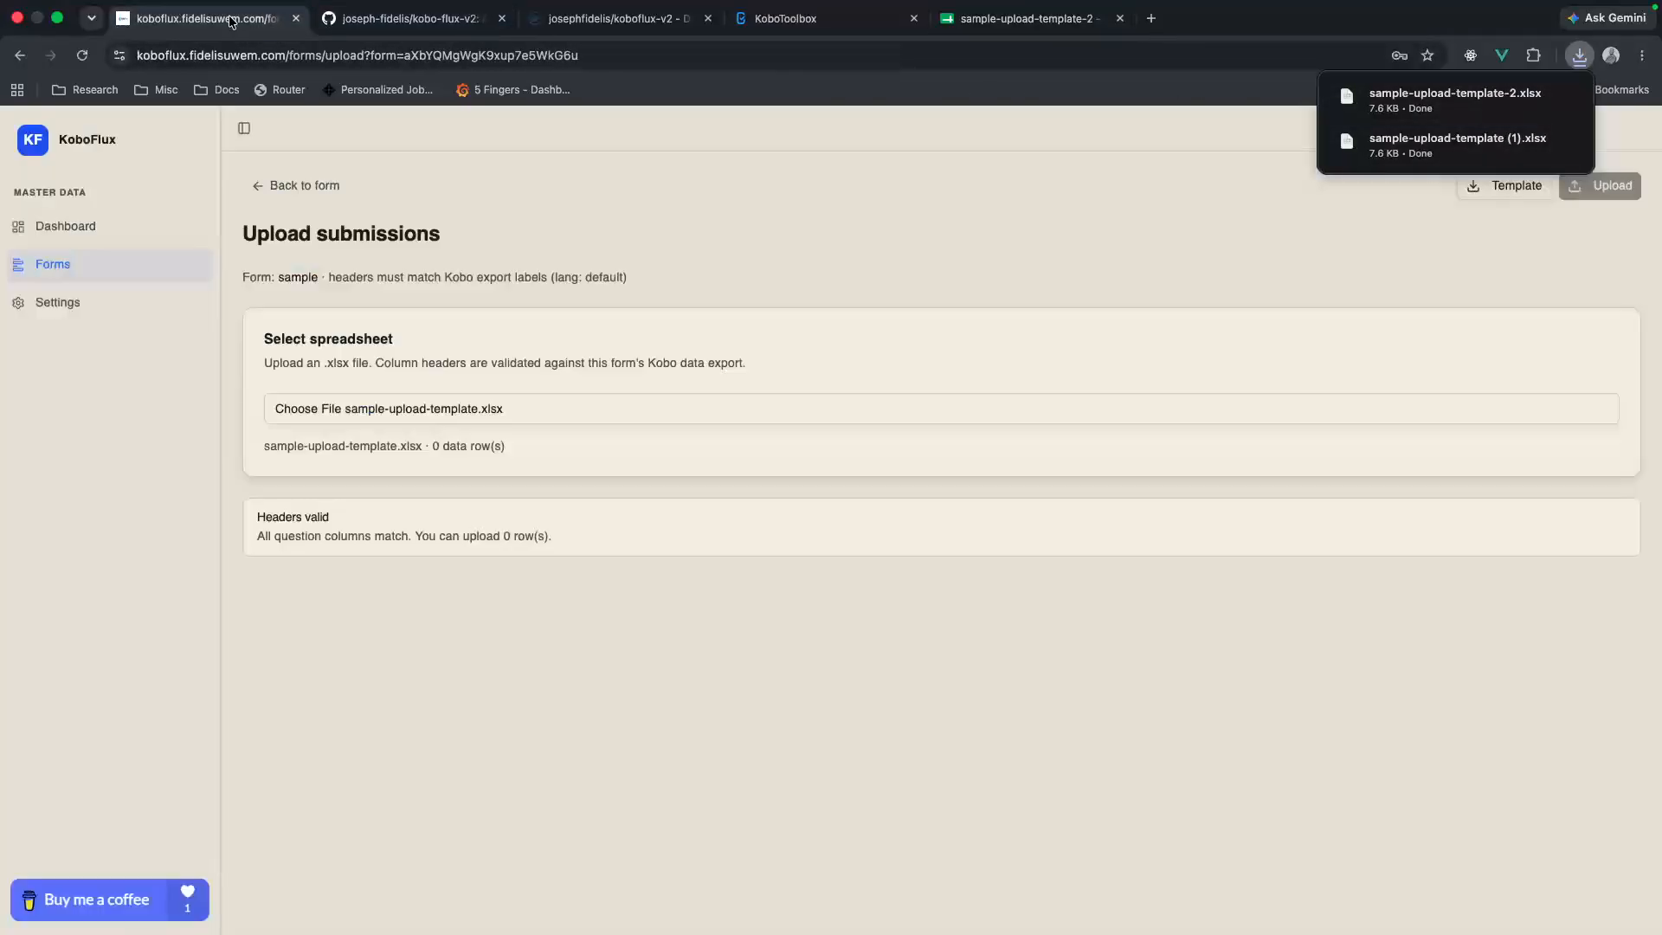
{"action": "left_click", "coordinate": [501, 405]}
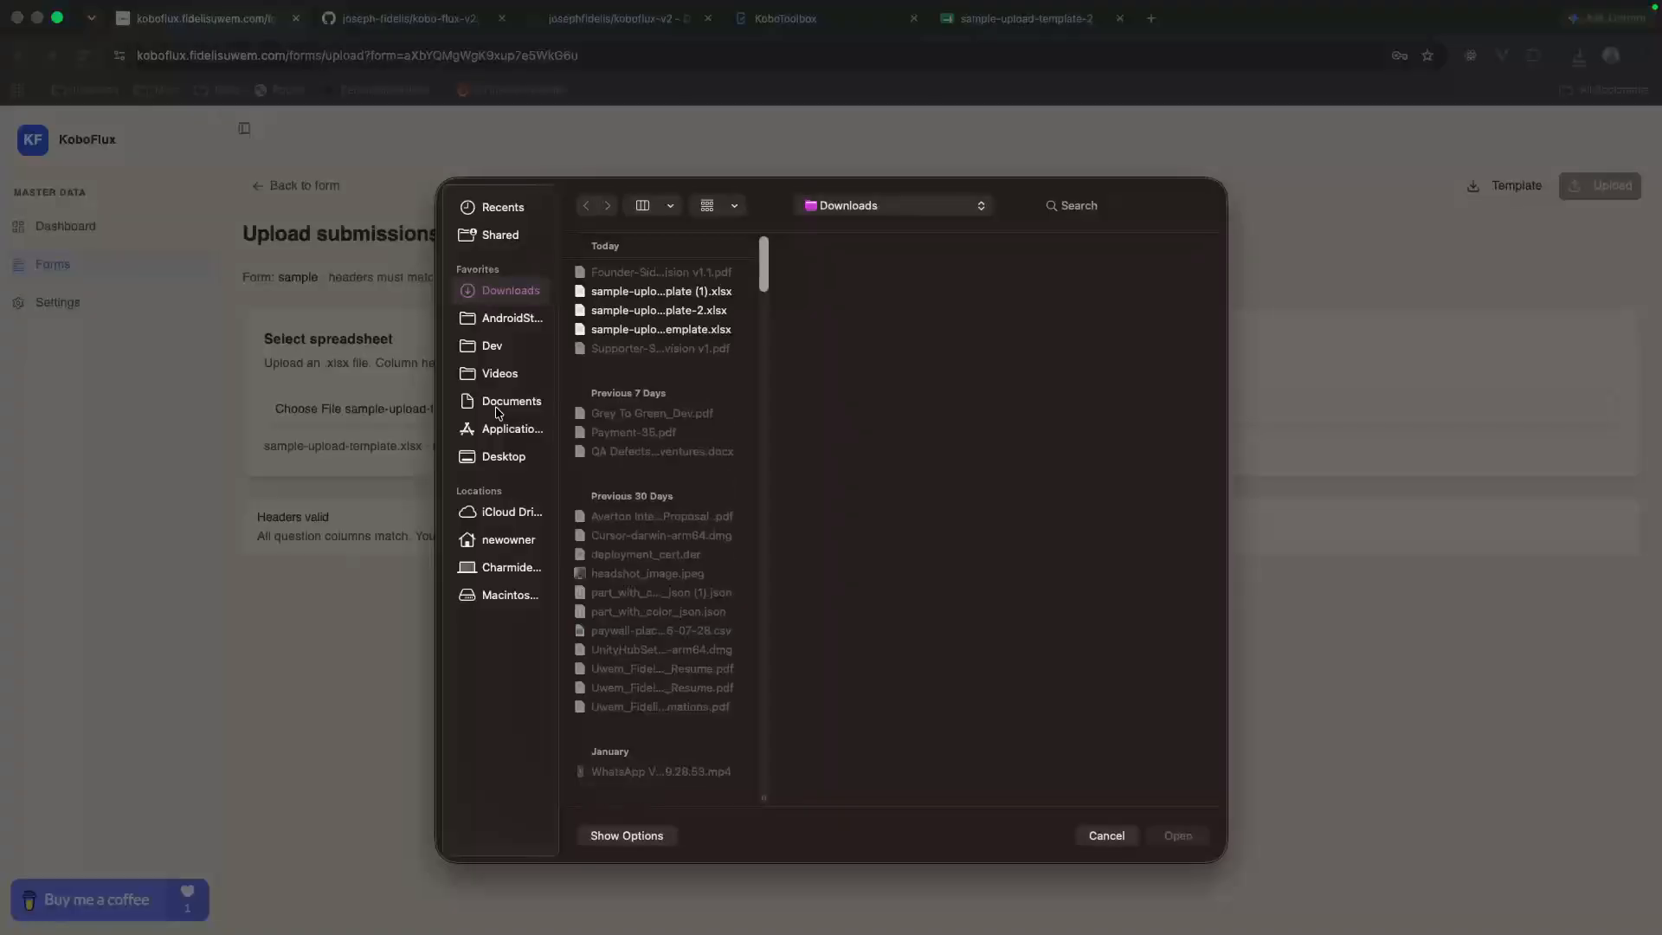
{"action": "left_click", "coordinate": [676, 311]}
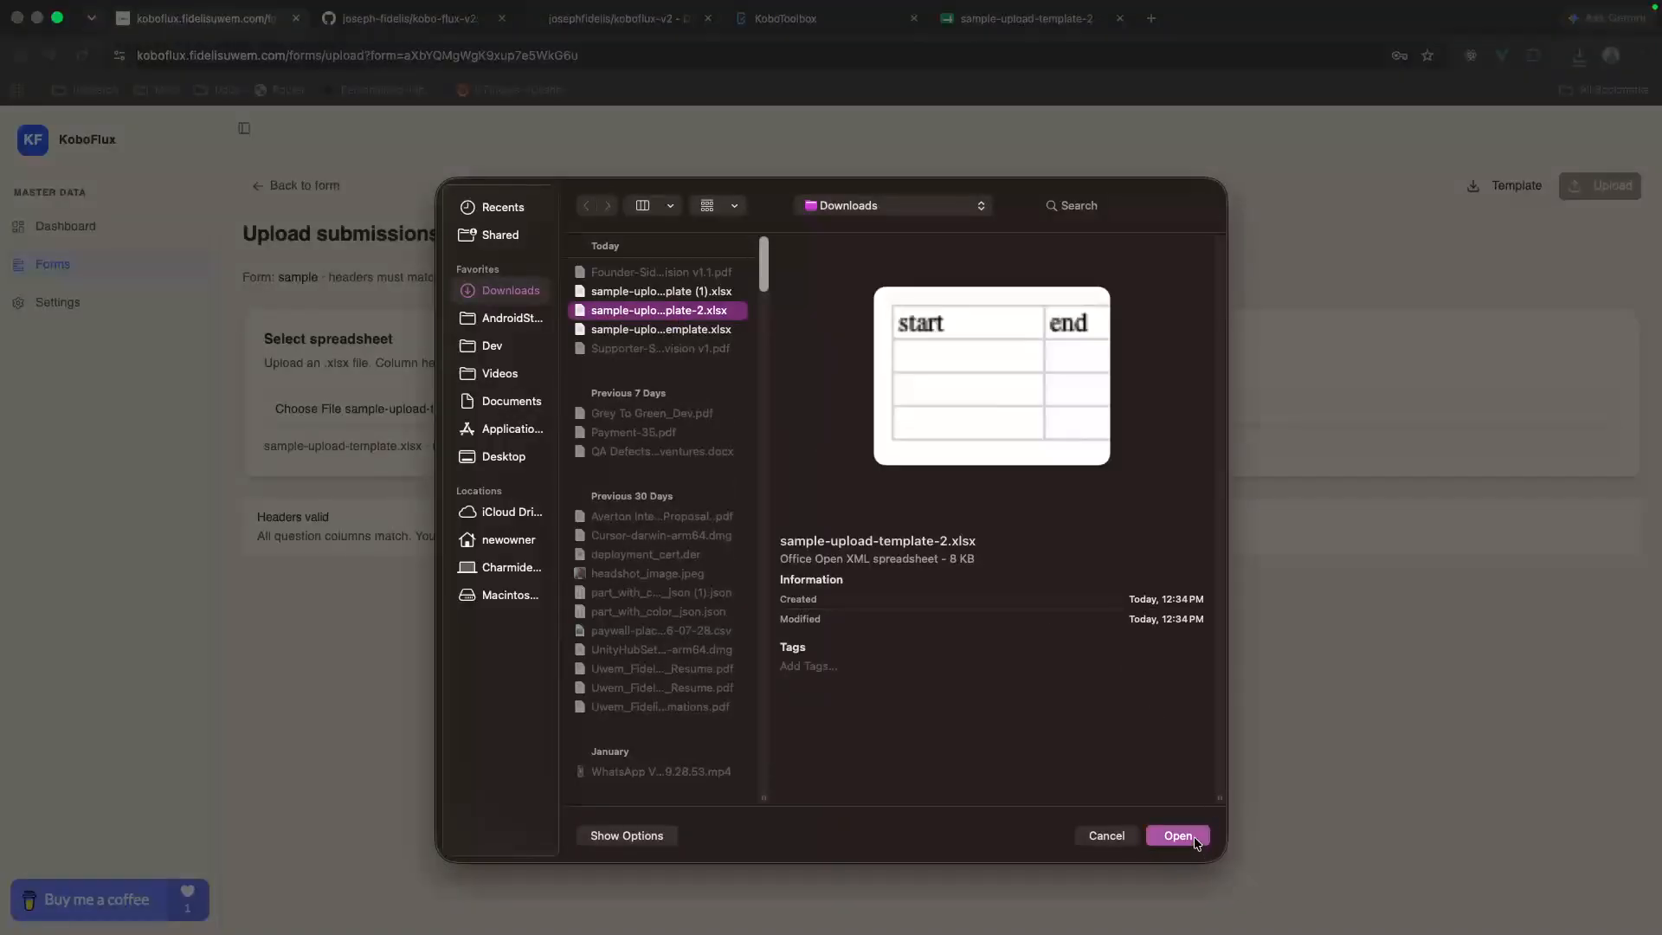
{"action": "left_click", "coordinate": [1195, 835]}
{"action": "scroll", "coordinate": [609, 585], "scroll_direction": "down", "scroll_amount": 1}
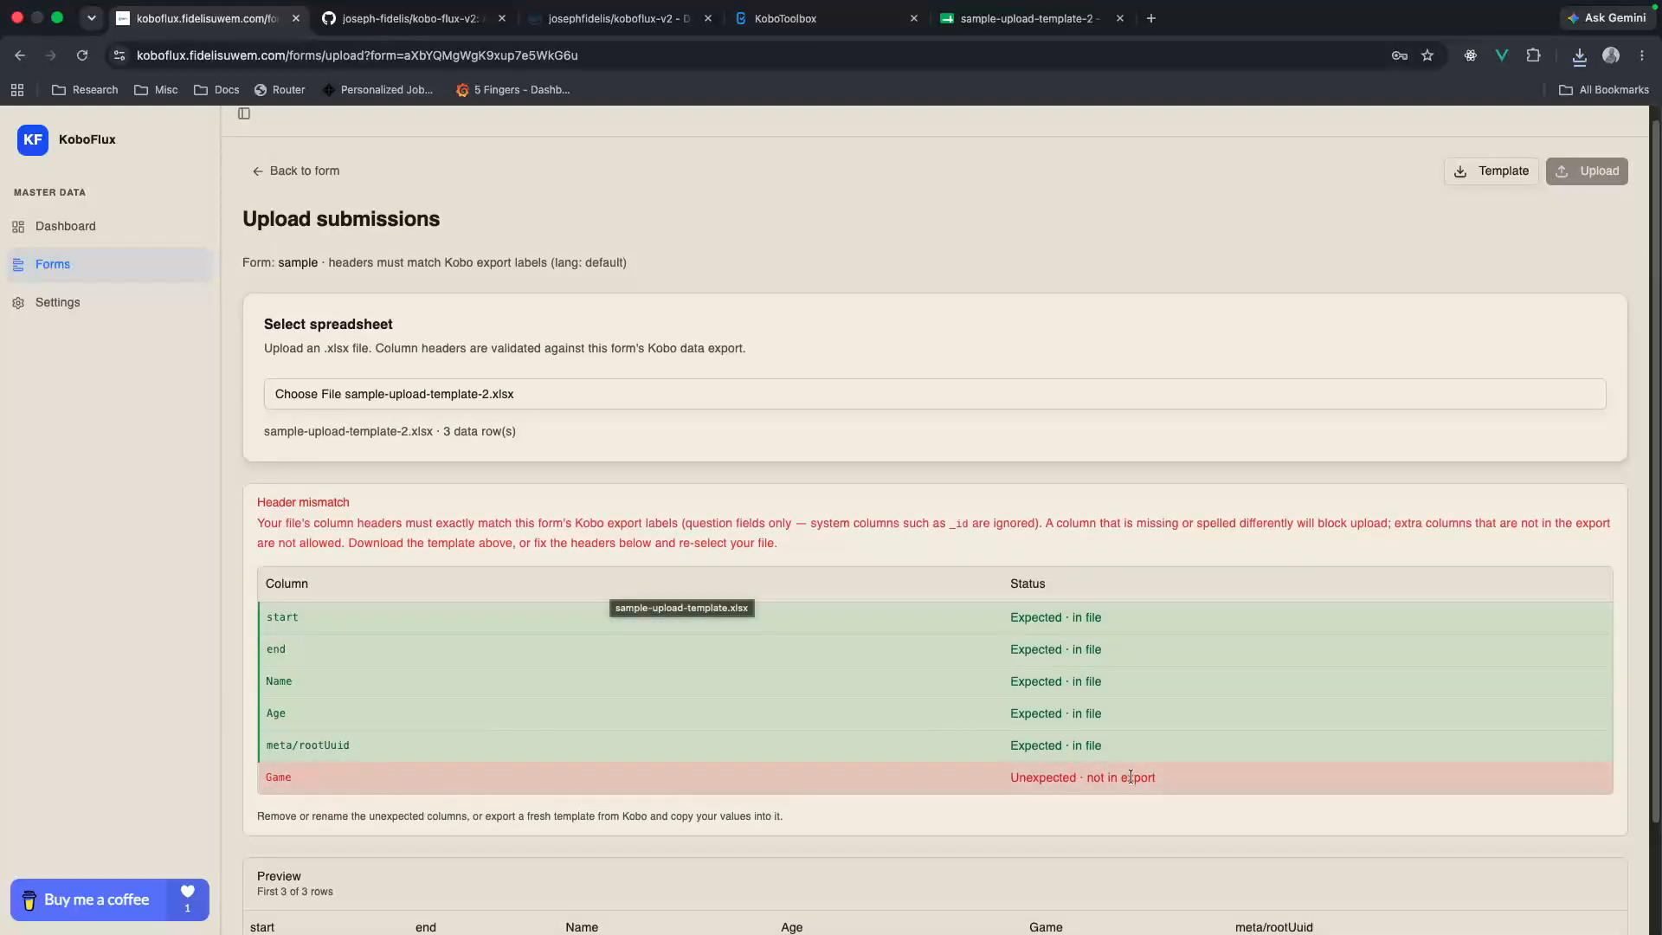
{"action": "scroll", "coordinate": [980, 731], "scroll_direction": "down", "scroll_amount": 1}
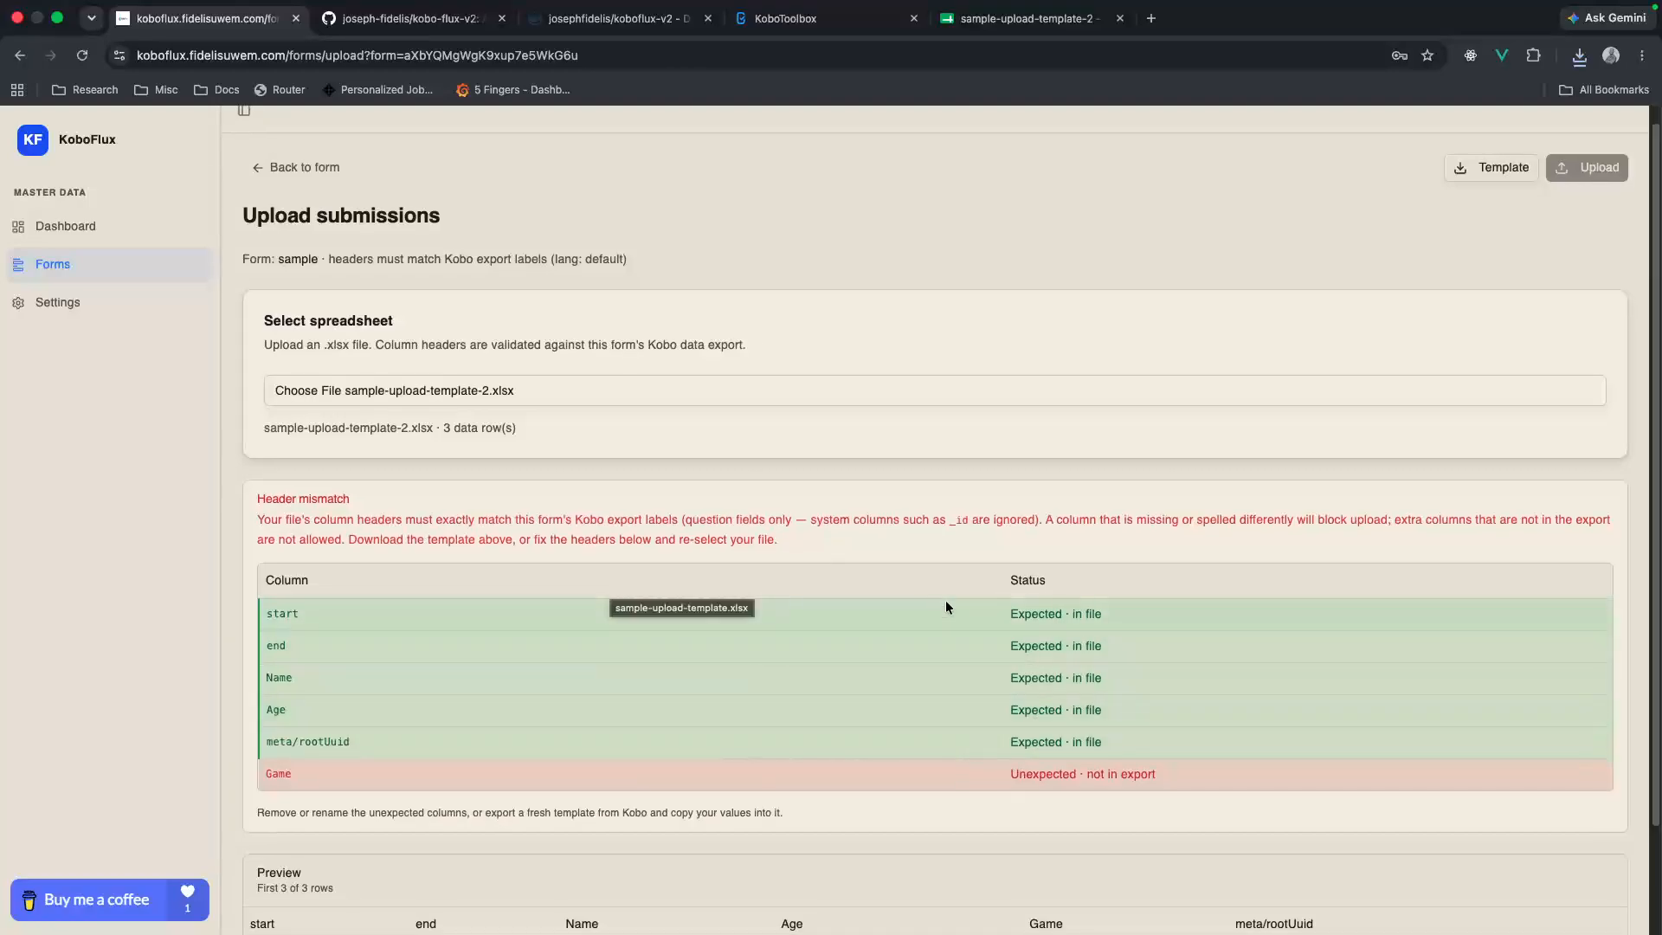
{"action": "scroll", "coordinate": [916, 632], "scroll_direction": "down", "scroll_amount": 2}
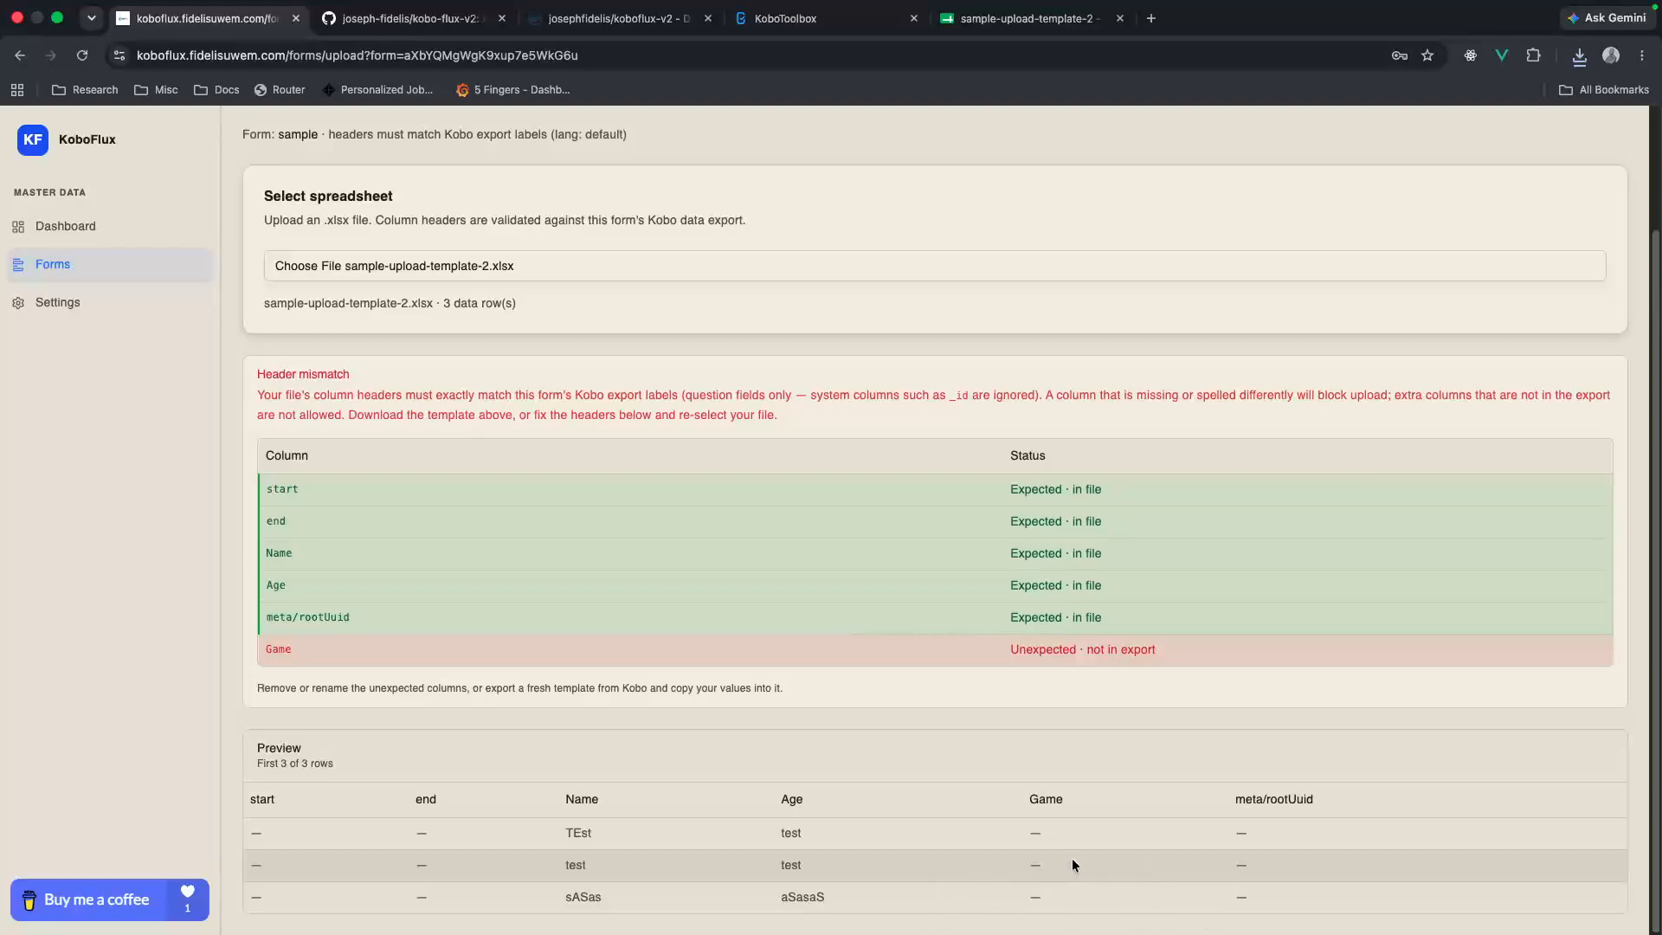
{"action": "scroll", "coordinate": [834, 690], "scroll_direction": "up", "scroll_amount": 2}
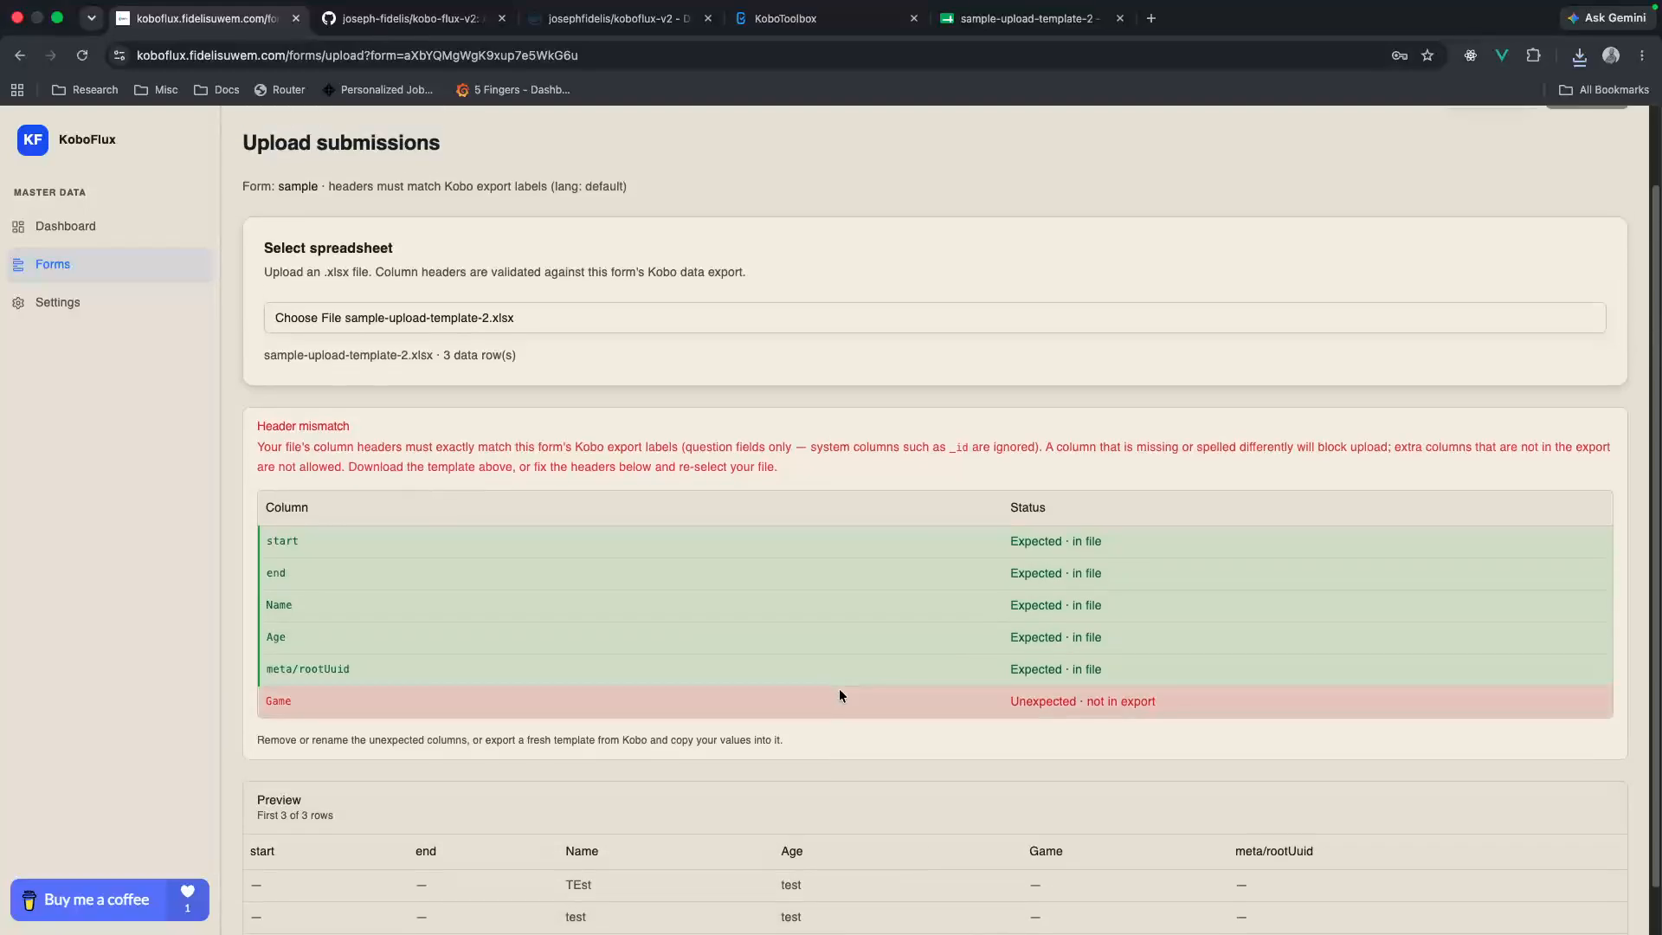
Step: Choose sample-upload-template (1).xlsx from Downloads as the spreadsheet instead and upload its submissions to the sample form
{"action": "left_click", "coordinate": [594, 415]}
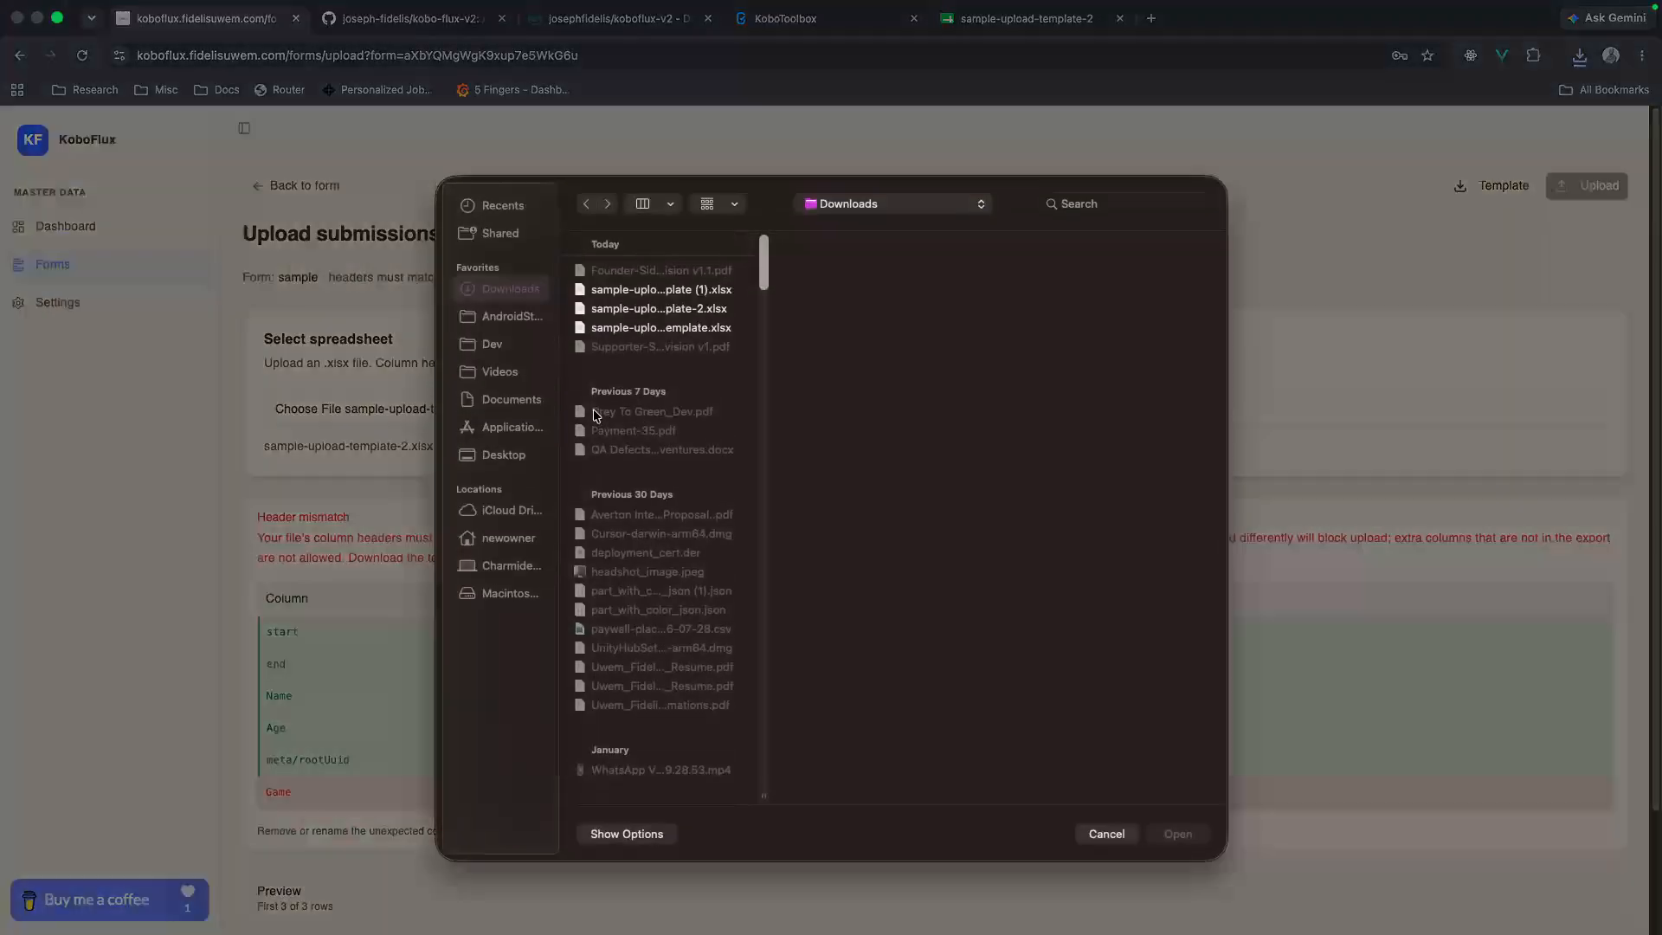
{"action": "left_click", "coordinate": [701, 292]}
{"action": "left_click", "coordinate": [1184, 834]}
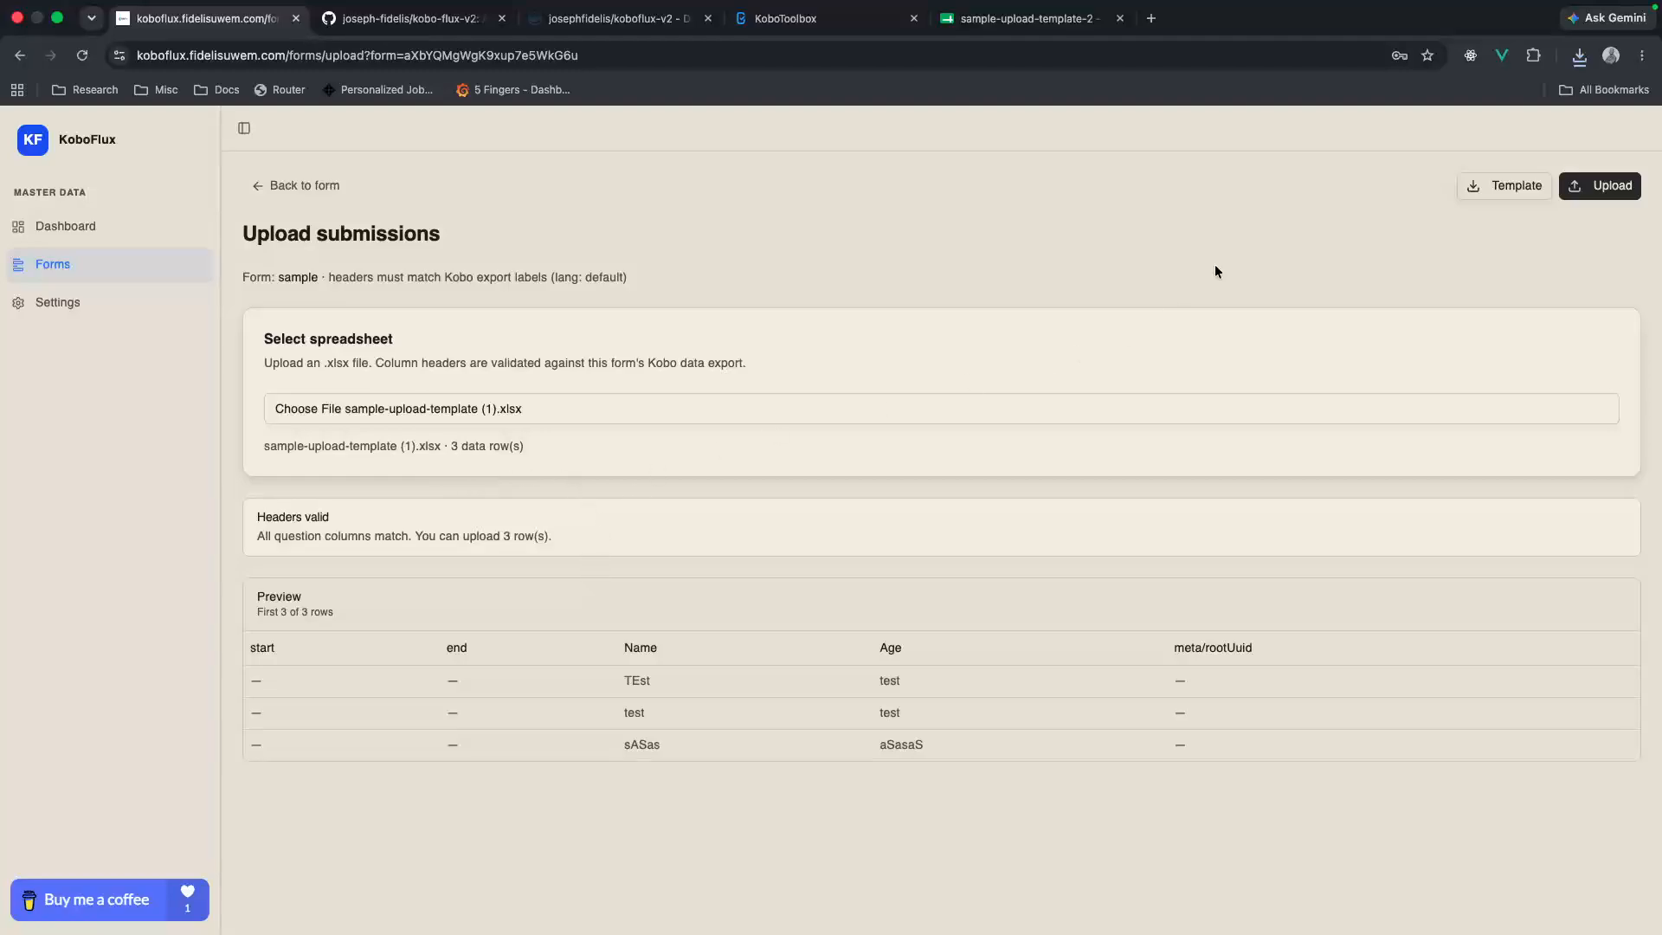
{"action": "left_click", "coordinate": [1595, 187]}
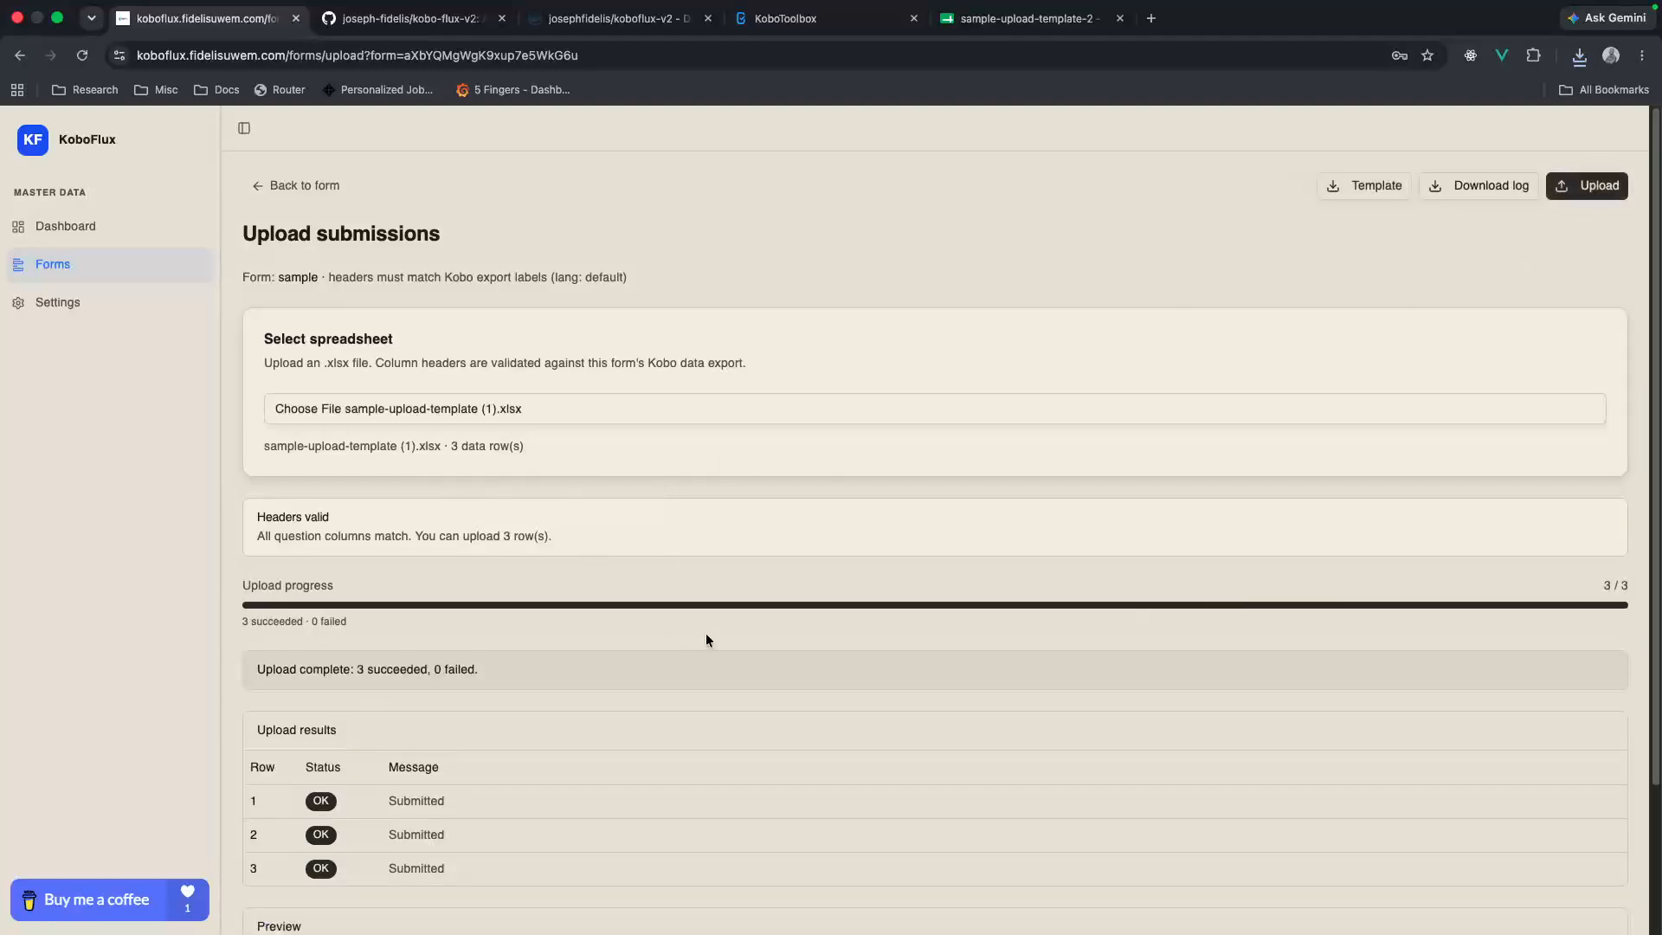
{"action": "scroll", "coordinate": [707, 632], "scroll_direction": "down", "scroll_amount": 1}
{"action": "scroll", "coordinate": [708, 632], "scroll_direction": "down", "scroll_amount": 3}
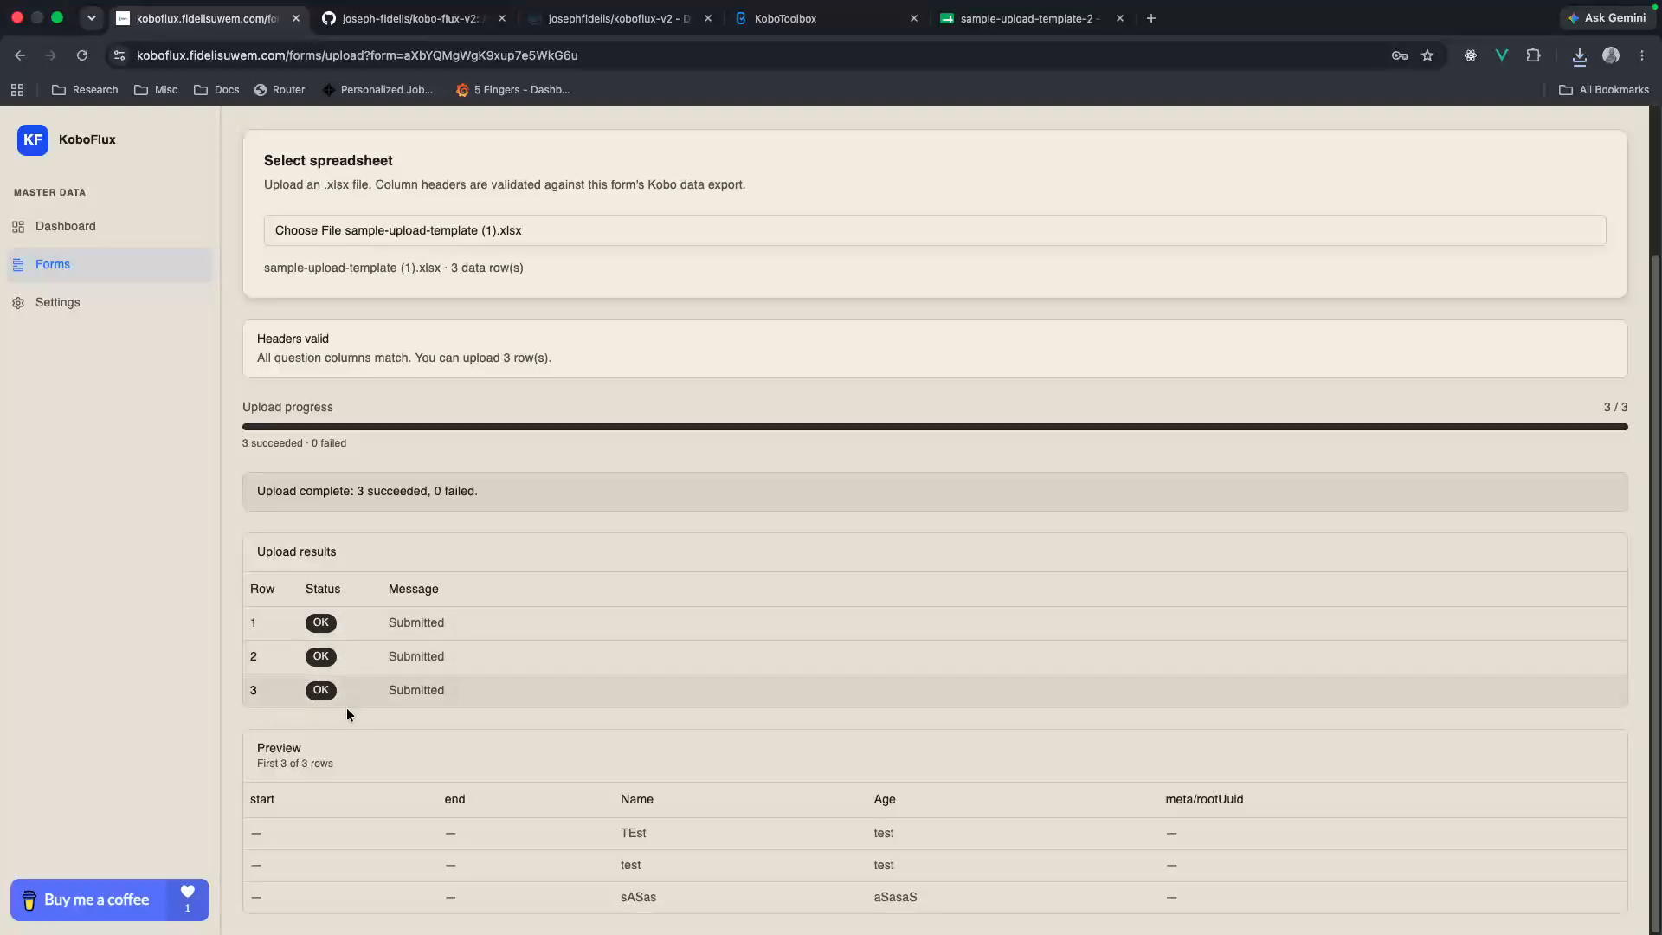
{"action": "left_click", "coordinate": [810, 18]}
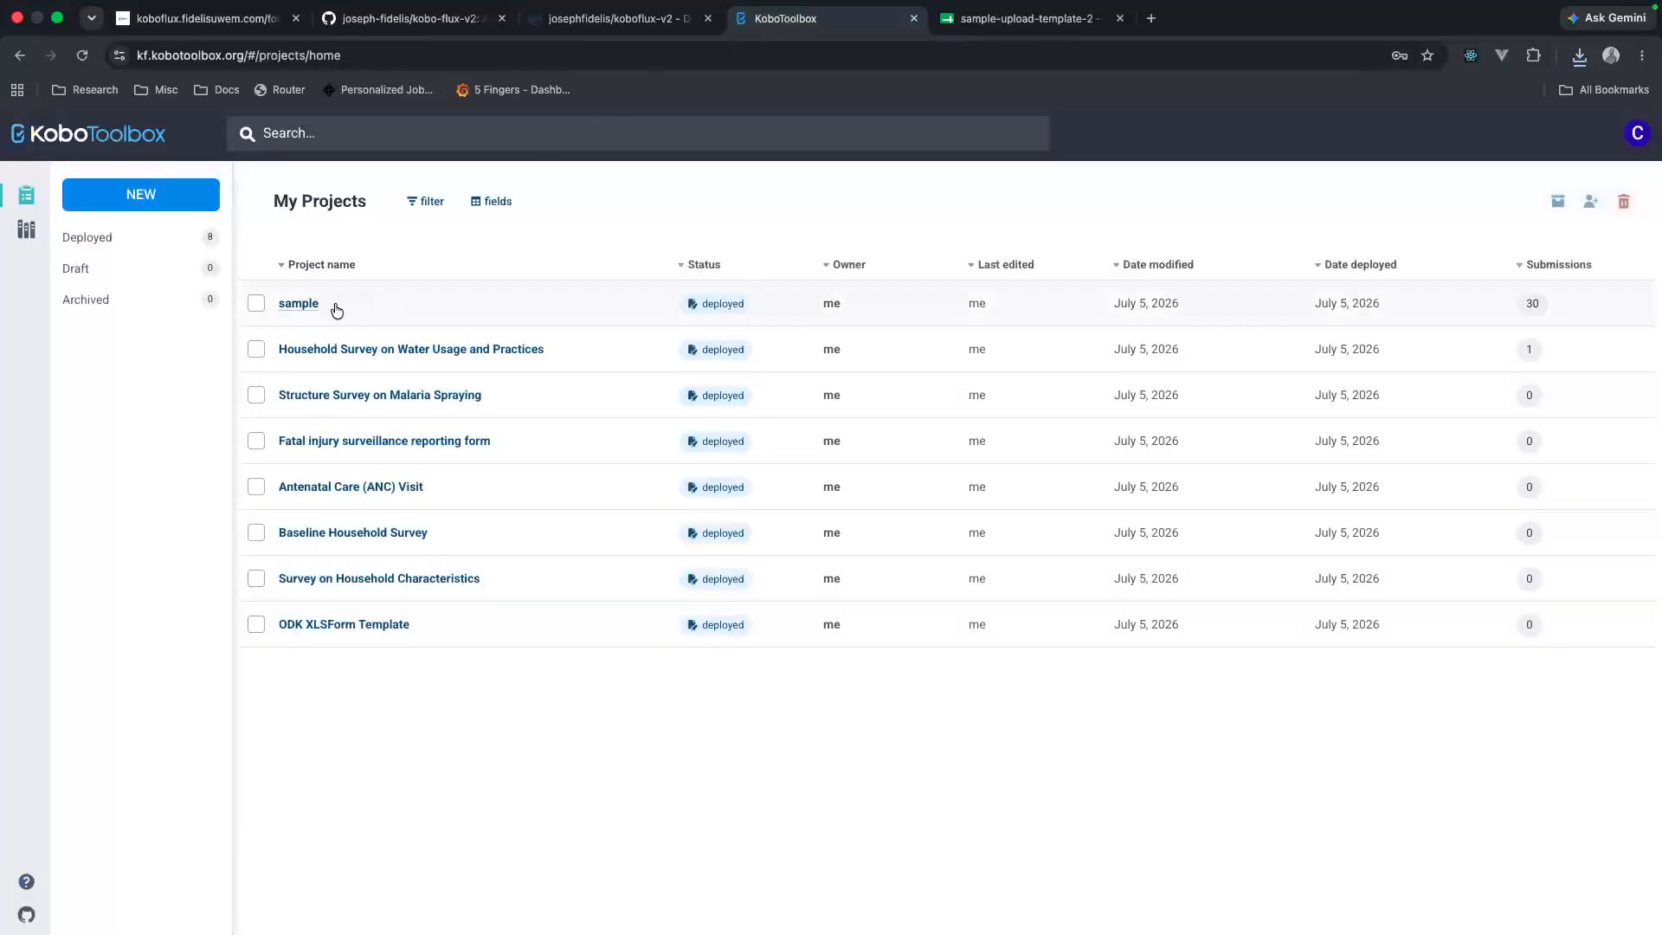
{"action": "left_click", "coordinate": [1043, 19]}
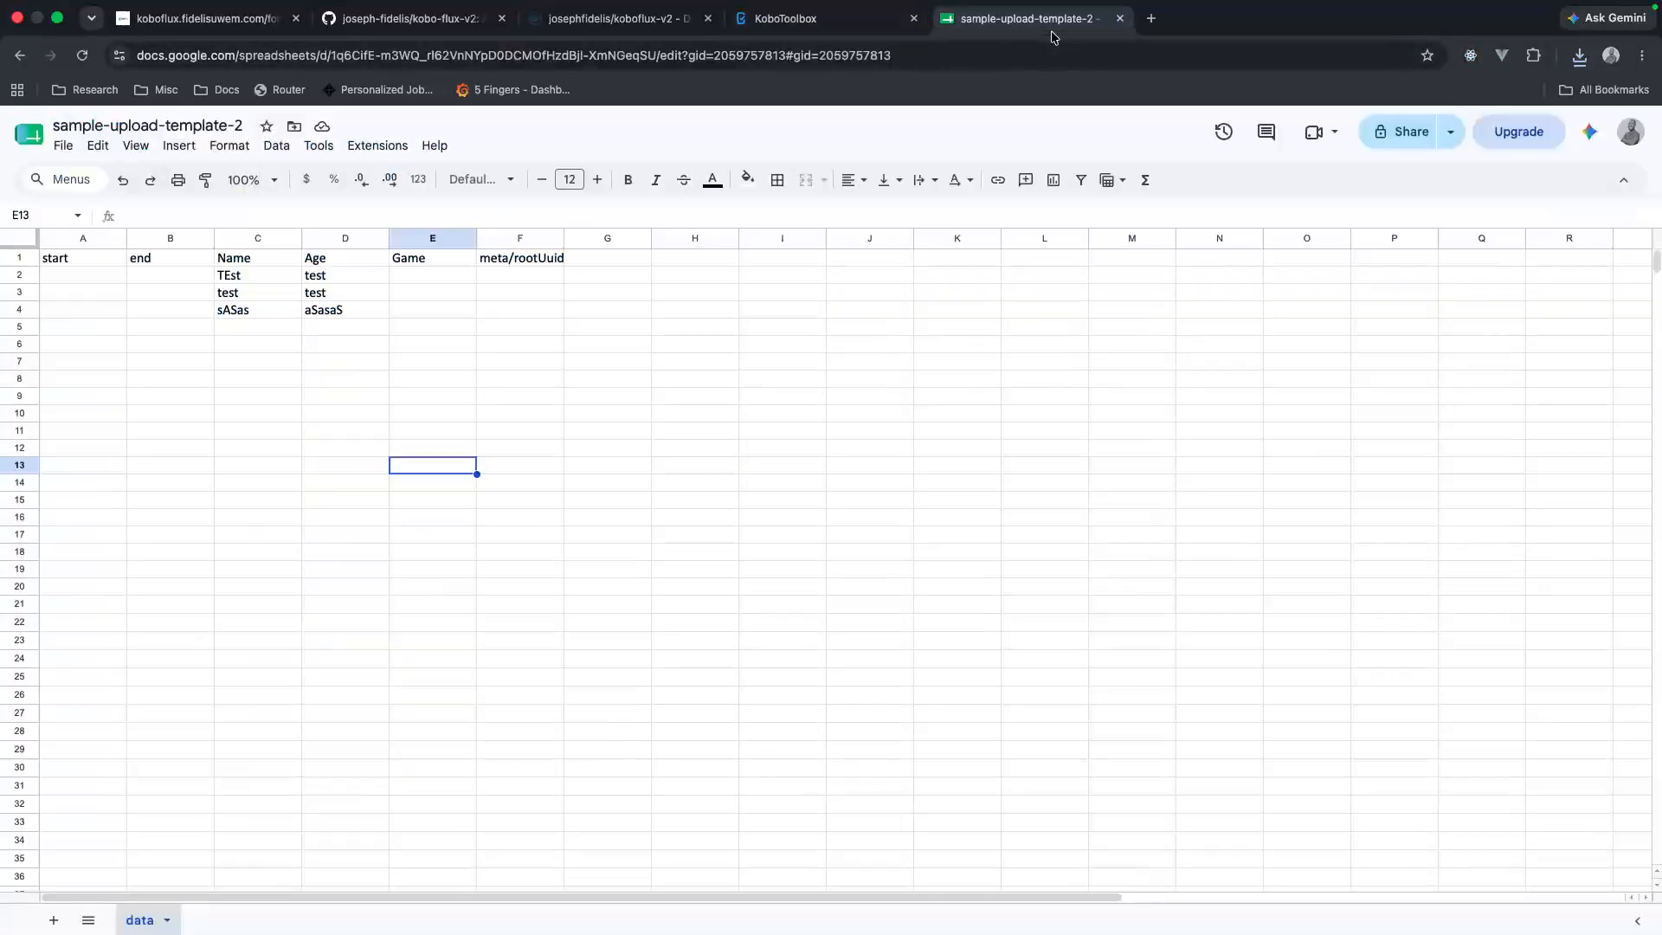
{"action": "left_click", "coordinate": [208, 18]}
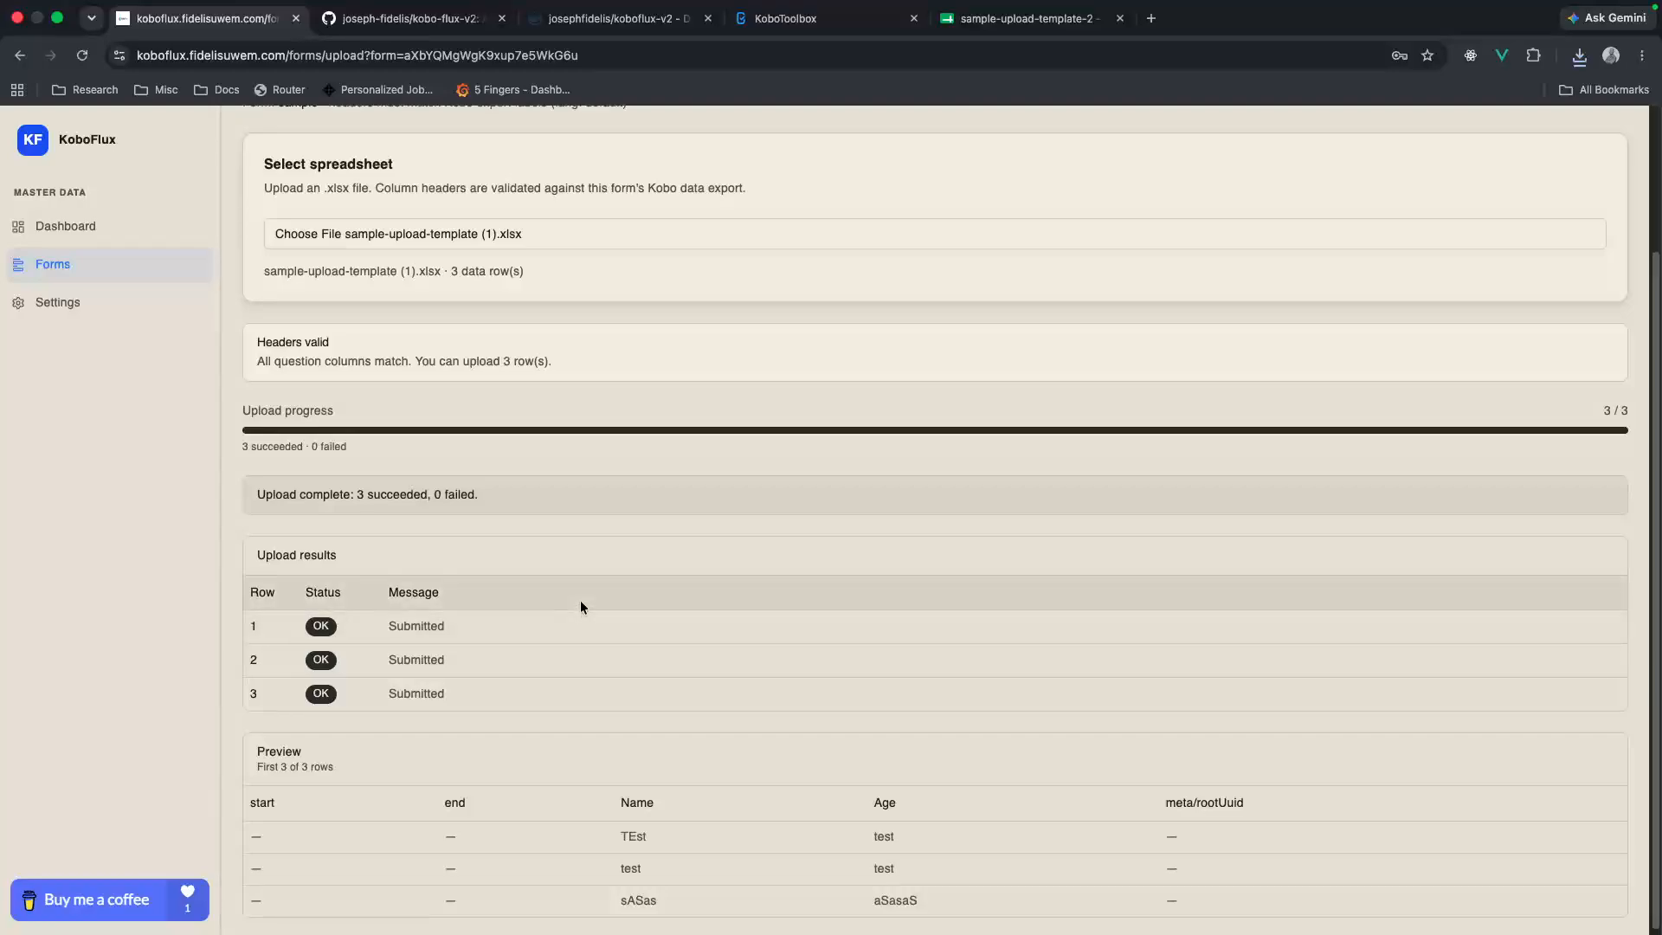
{"action": "scroll", "coordinate": [582, 610], "scroll_direction": "up", "scroll_amount": 3}
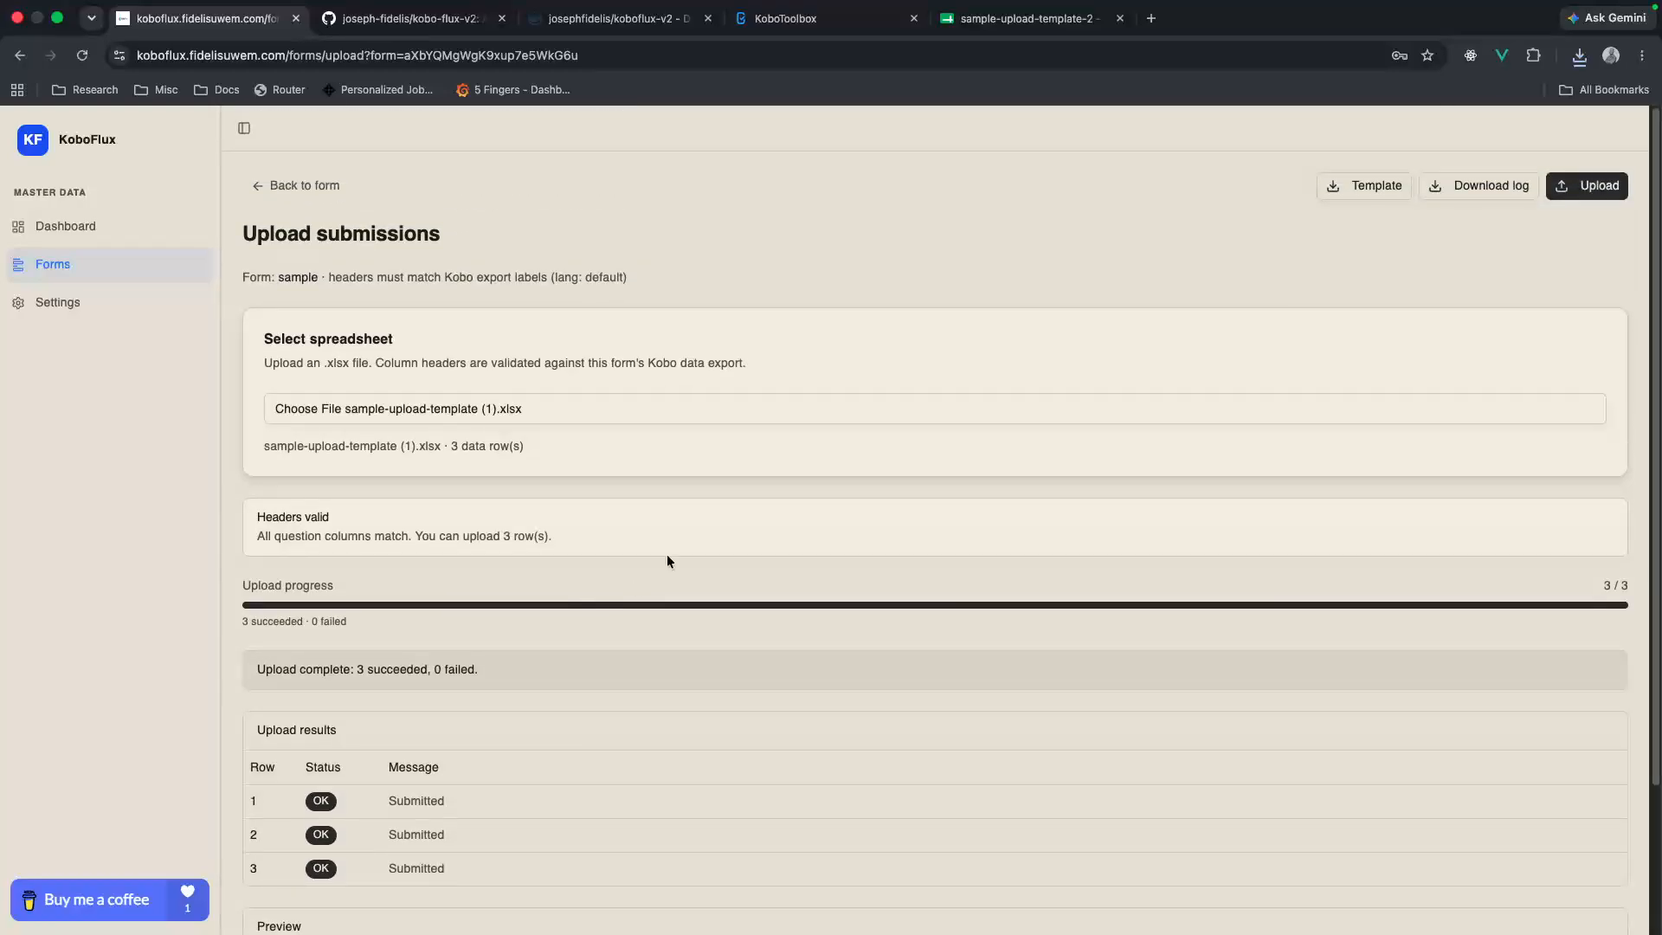
Step: Switch to KoboToolbox and open the sample project's data table to check the uploaded submissions
{"action": "left_click", "coordinate": [801, 18]}
{"action": "left_click", "coordinate": [288, 304]}
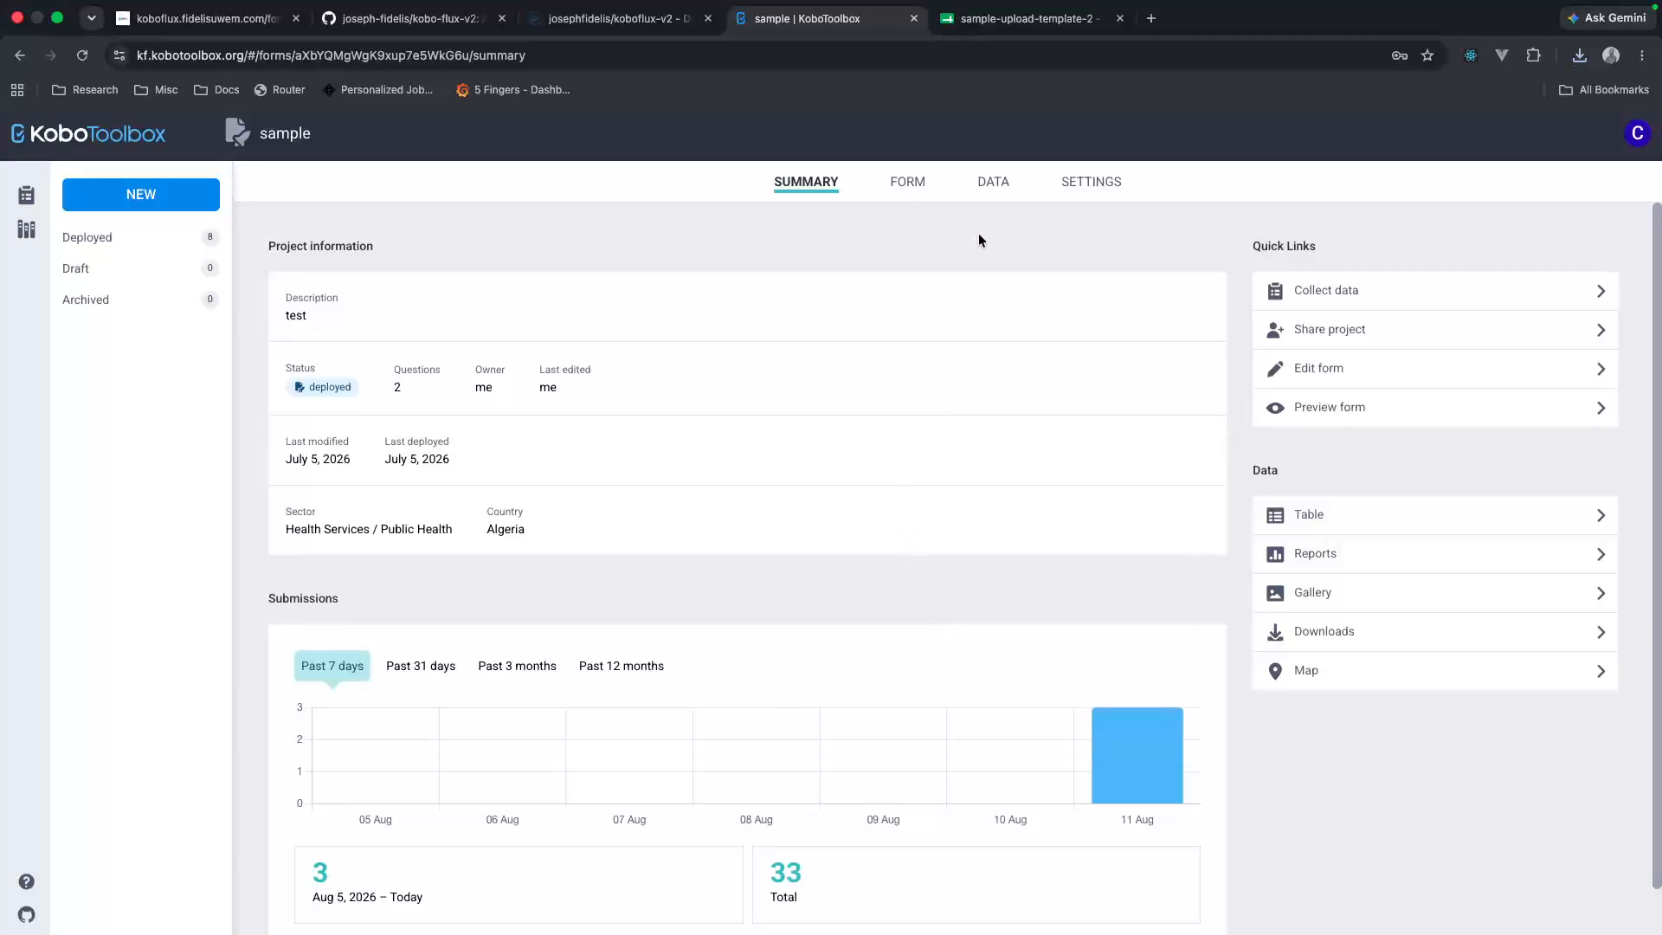
{"action": "left_click", "coordinate": [997, 190]}
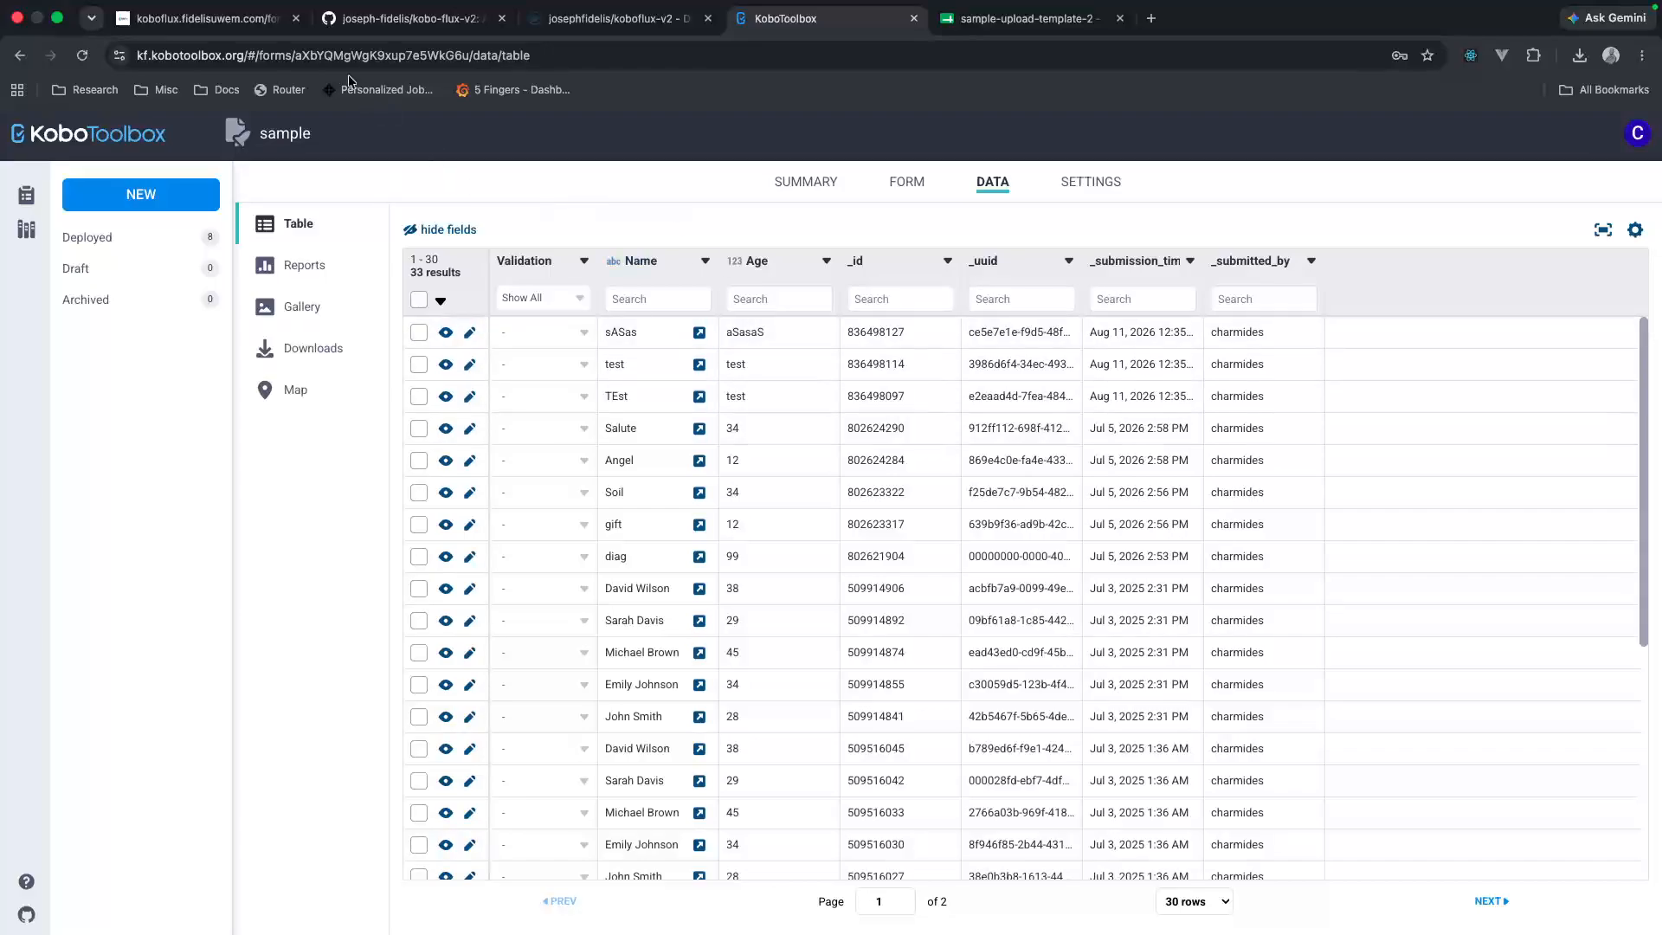
Step: Return to KoboFlux and review the upload results and row preview
{"action": "left_click", "coordinate": [213, 19]}
{"action": "scroll", "coordinate": [551, 568], "scroll_direction": "down", "scroll_amount": 2}
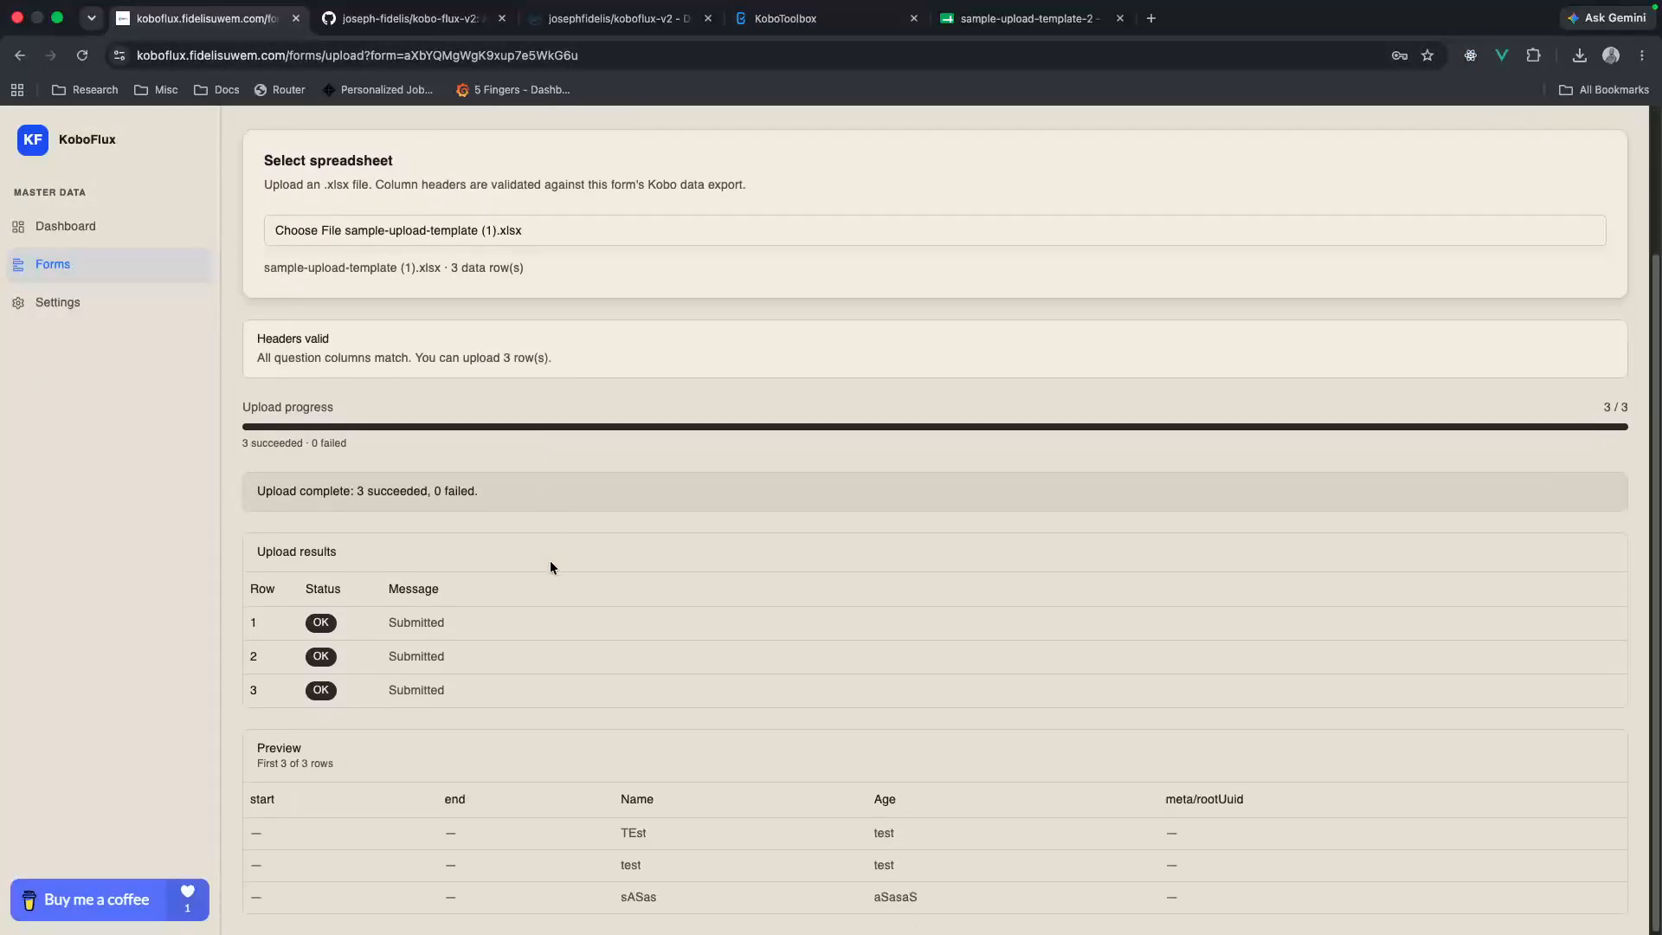